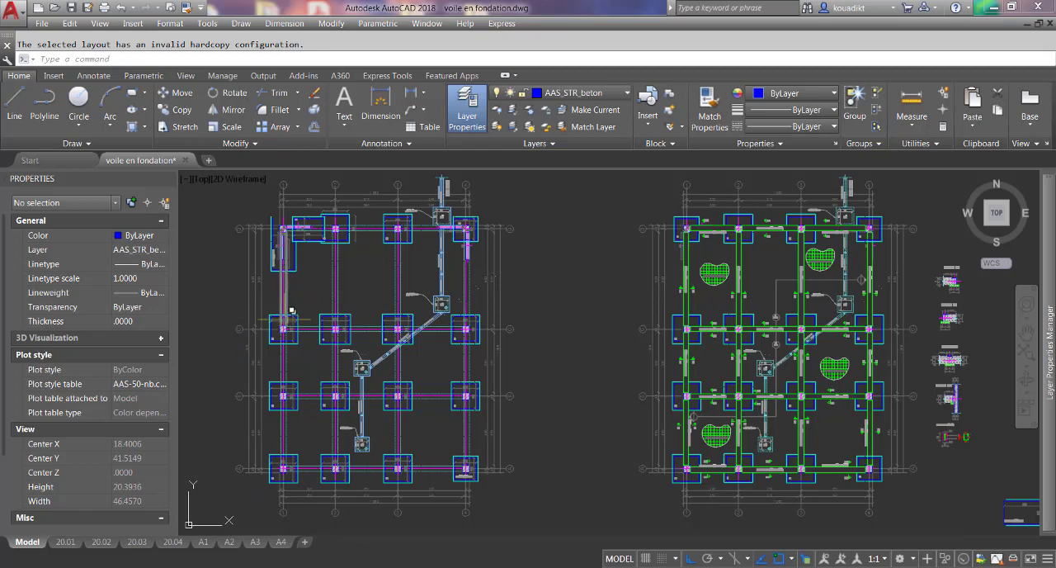
Choose the "voile" block for insertion with an on-screen insertion point, scale 1 and rotation angle 0.
{"action": "scroll", "coordinate": [244, 503], "scroll_direction": "up", "scroll_amount": 4}
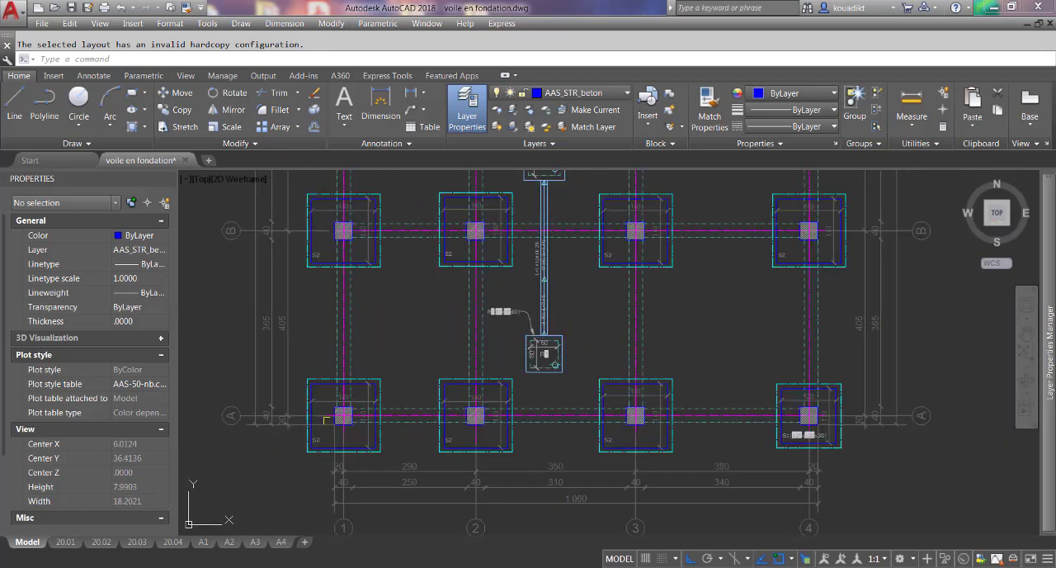
{"action": "scroll", "coordinate": [338, 445], "scroll_direction": "up", "scroll_amount": 2}
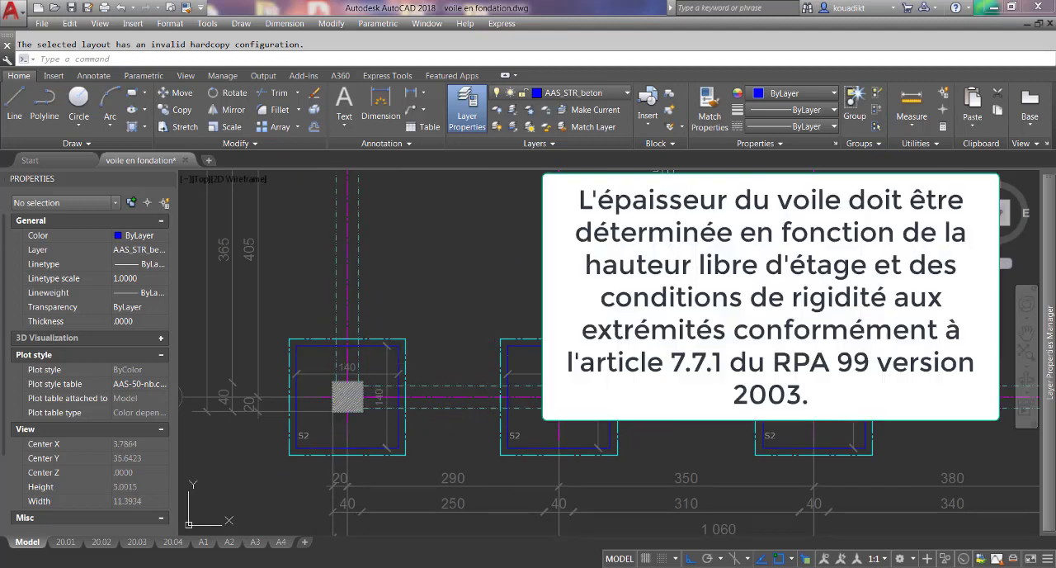
{"action": "scroll", "coordinate": [338, 384], "scroll_direction": "down", "scroll_amount": 2}
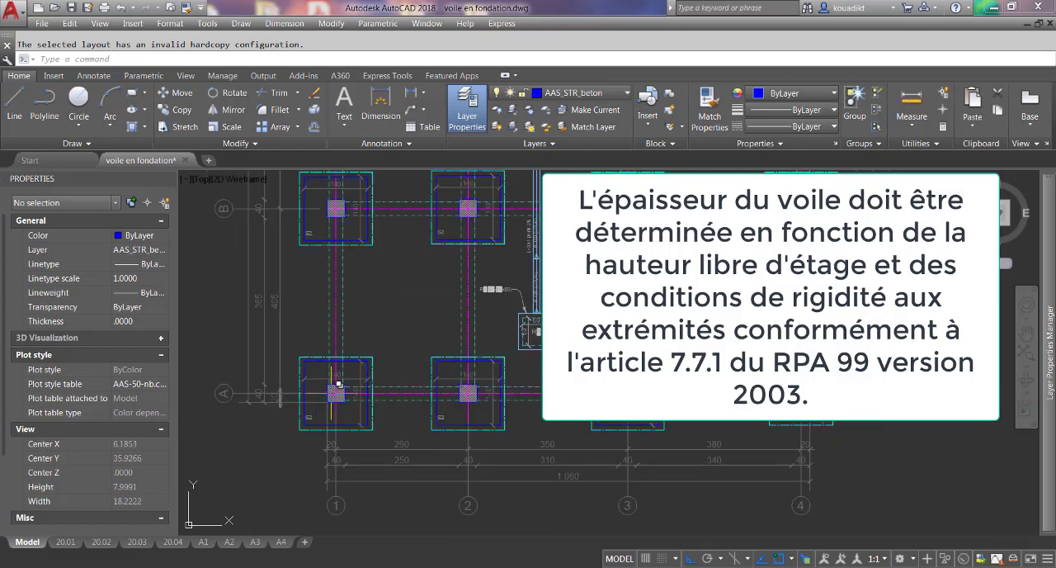
{"action": "mouse_move", "coordinate": [332, 349]}
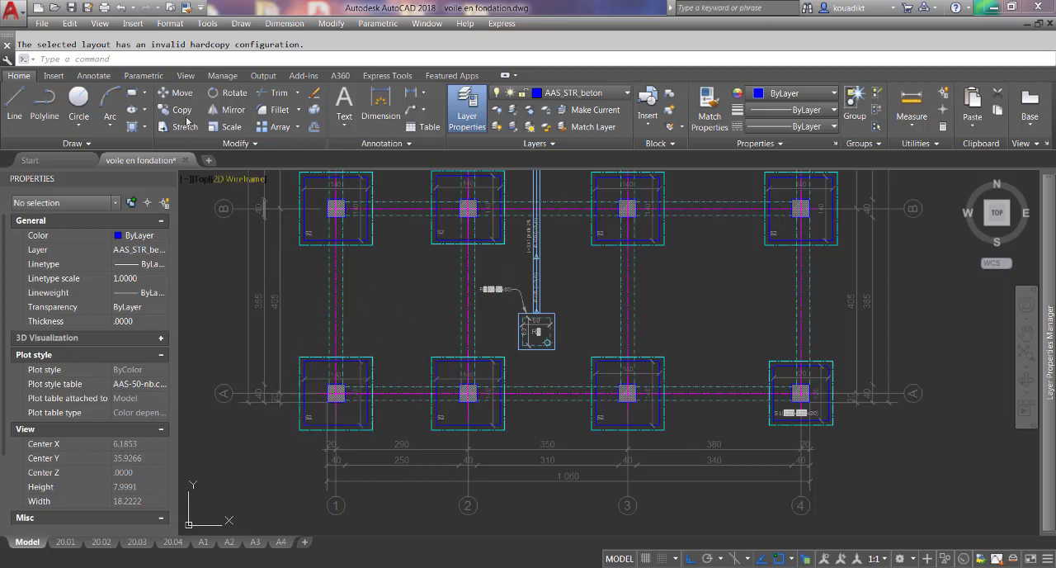
{"action": "left_click", "coordinate": [133, 23]}
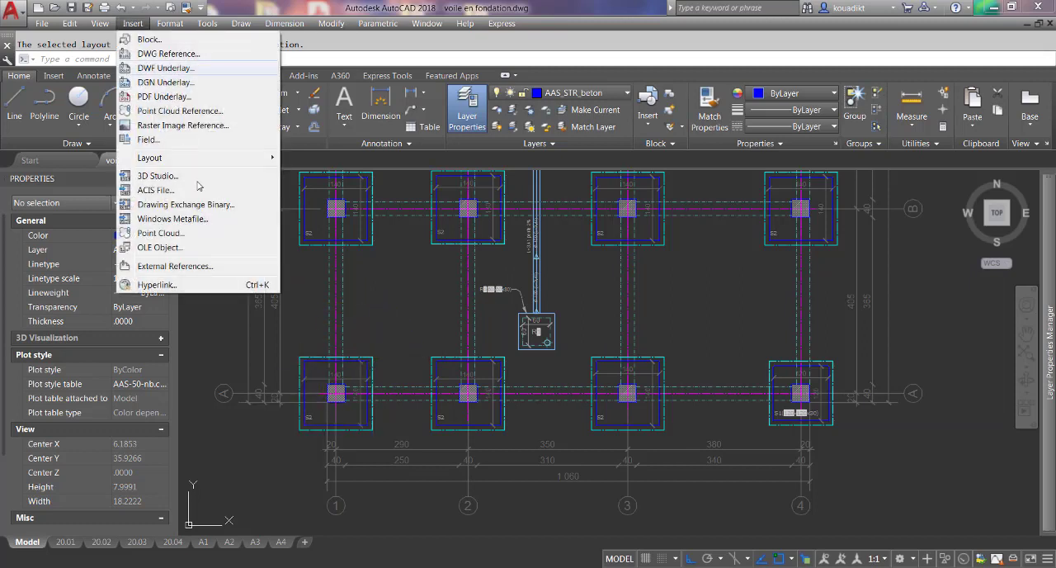
{"action": "left_click", "coordinate": [148, 39]}
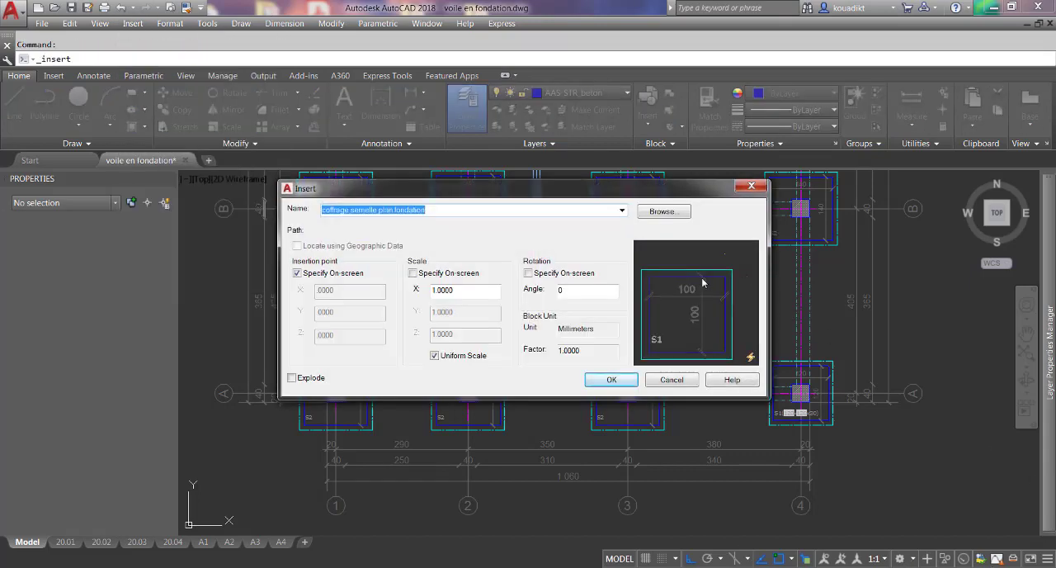
{"action": "left_click", "coordinate": [621, 210]}
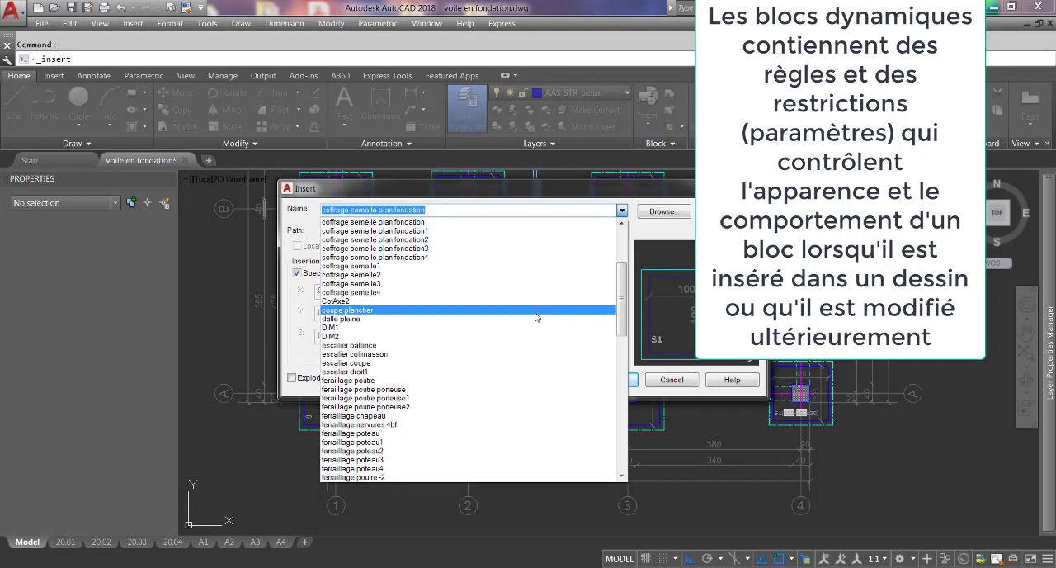
{"action": "type", "text": "voile"}
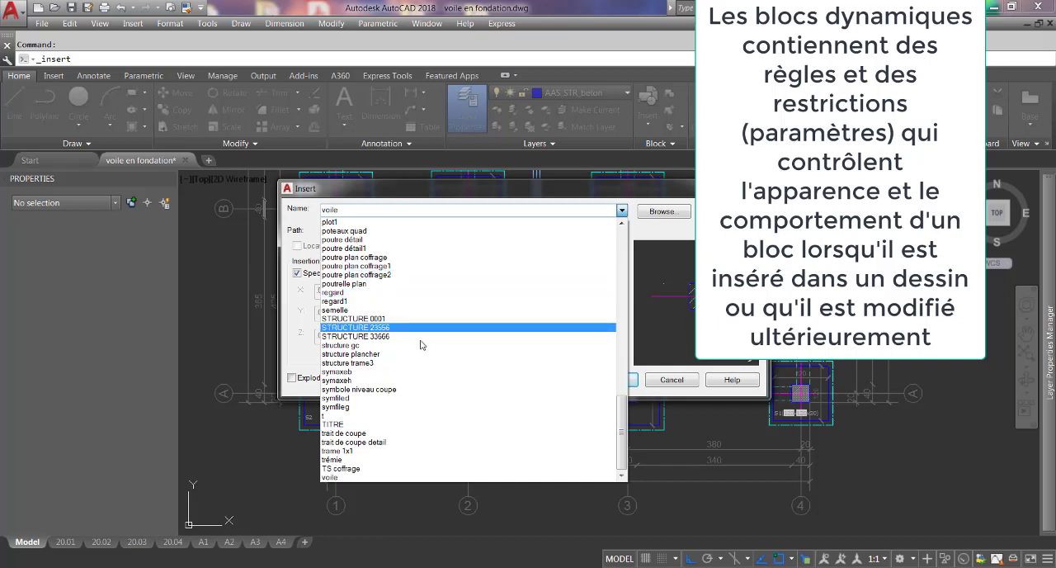
{"action": "left_click", "coordinate": [417, 478]}
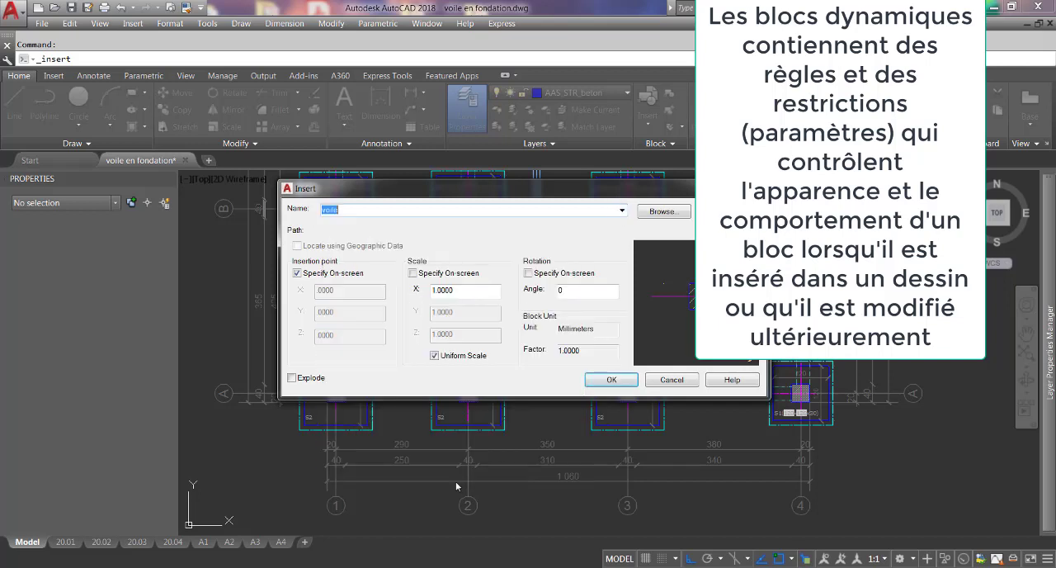
{"action": "left_click", "coordinate": [608, 378]}
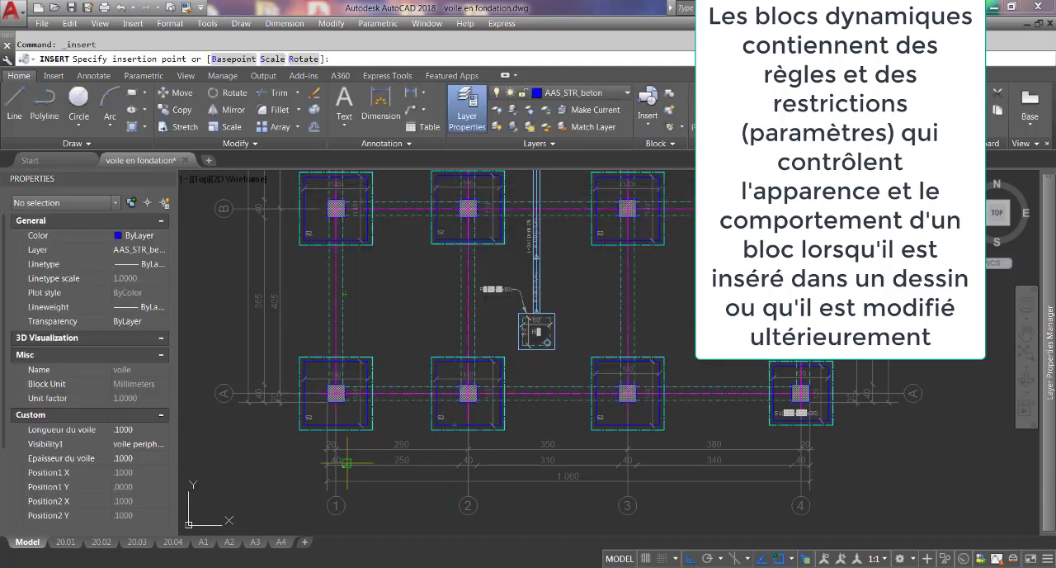
Place the voile block at the lower-right corner of the column at grid intersection A-1.
{"action": "scroll", "coordinate": [340, 452], "scroll_direction": "up", "scroll_amount": 2}
{"action": "scroll", "coordinate": [338, 462], "scroll_direction": "up", "scroll_amount": 5}
{"action": "scroll", "coordinate": [442, 390], "scroll_direction": "down", "scroll_amount": 6}
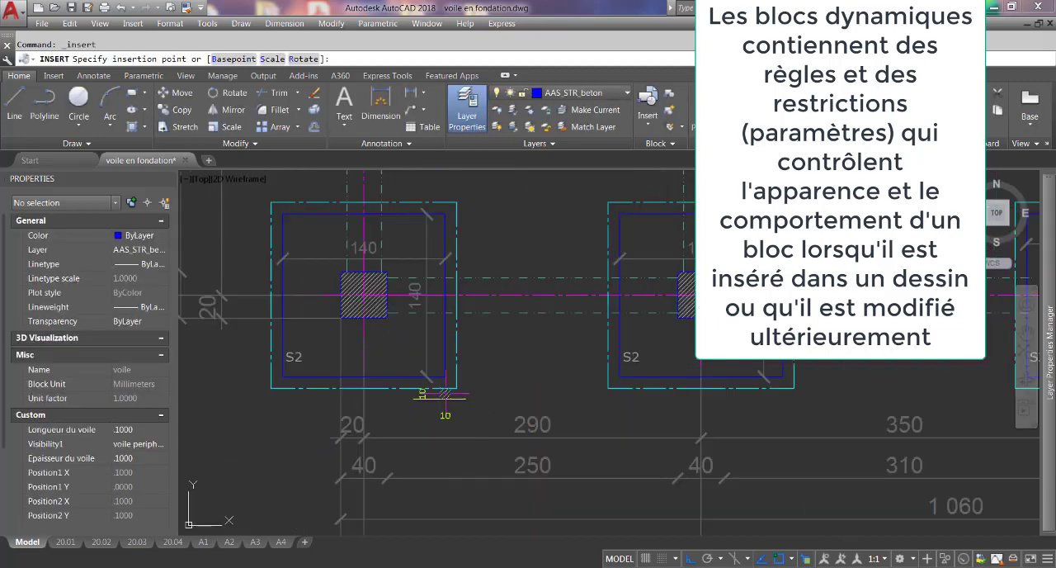
{"action": "scroll", "coordinate": [438, 395], "scroll_direction": "up", "scroll_amount": 3}
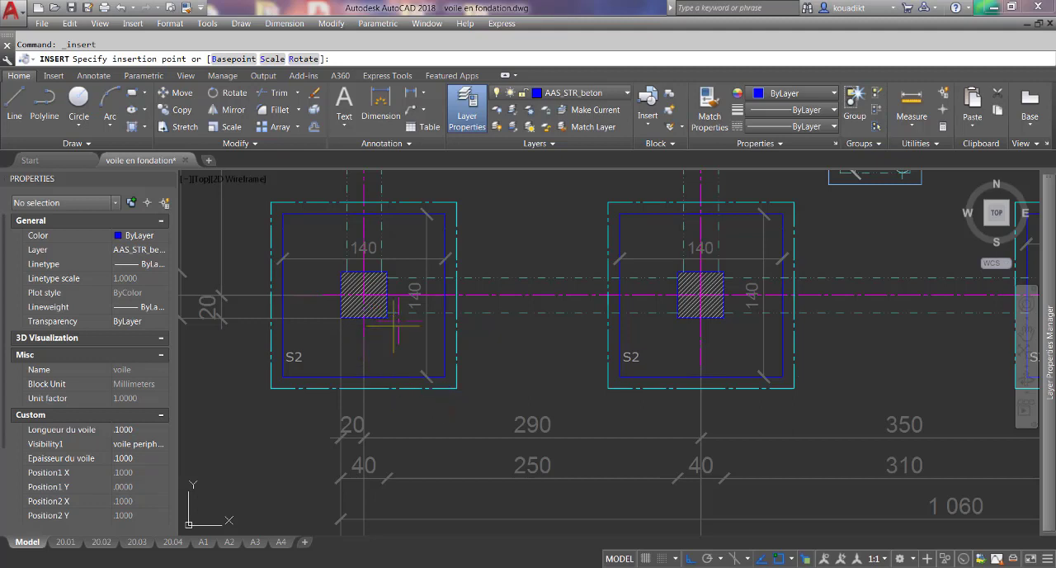
{"action": "scroll", "coordinate": [399, 313], "scroll_direction": "up", "scroll_amount": 3}
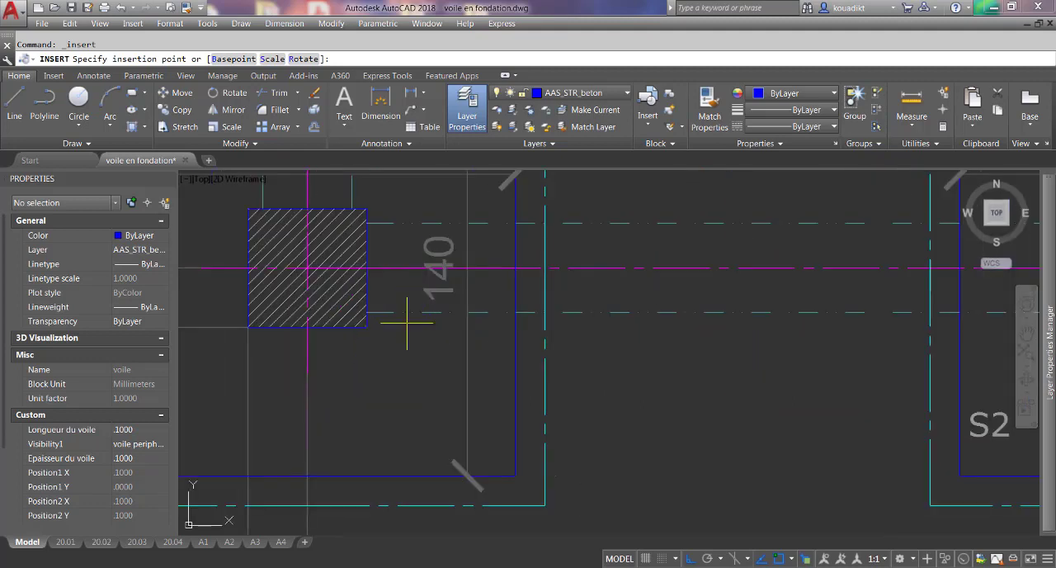
{"action": "scroll", "coordinate": [407, 311], "scroll_direction": "down", "scroll_amount": 5}
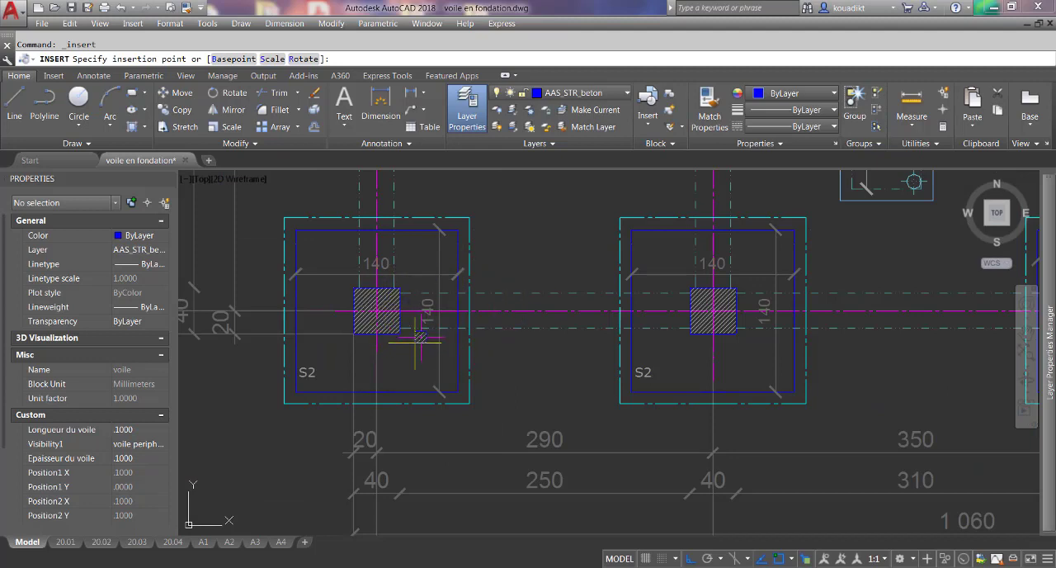
{"action": "scroll", "coordinate": [388, 322], "scroll_direction": "up", "scroll_amount": 4}
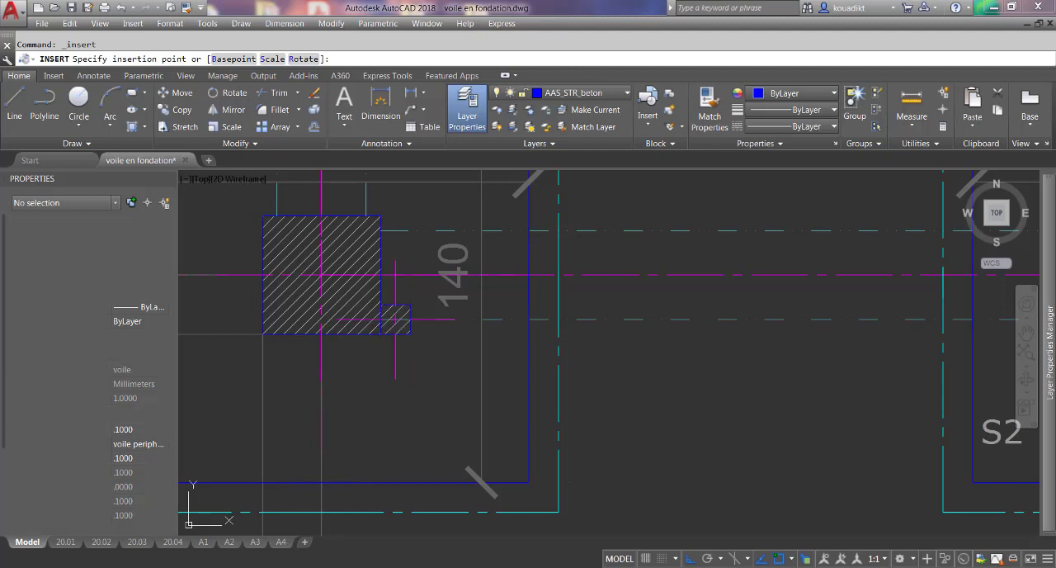
{"action": "left_click", "coordinate": [381, 334]}
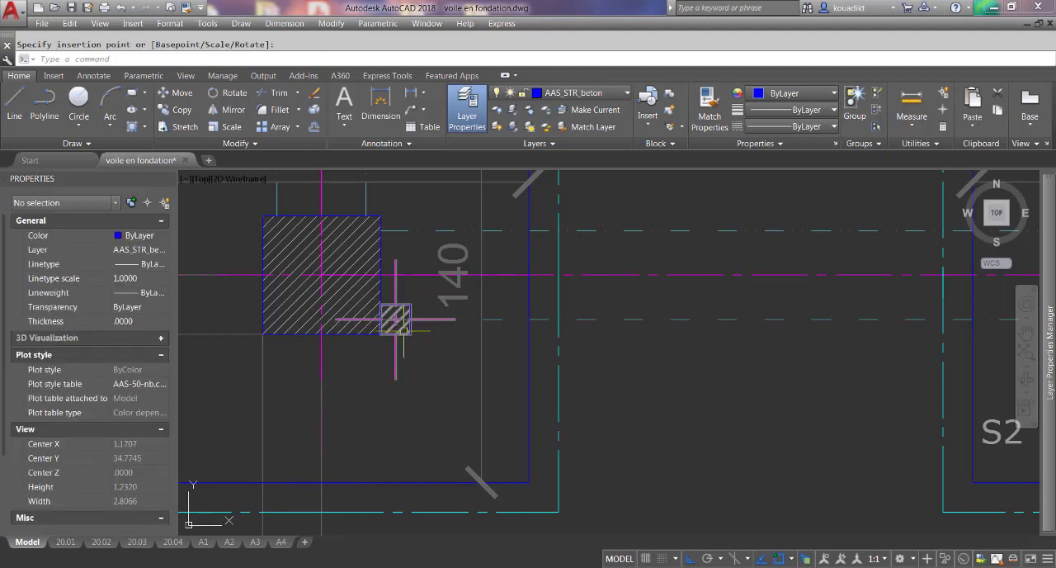
Stretch the voile block beside column A-1 to a thickness of 20 and a length of 120 toward column A-2.
{"action": "left_click", "coordinate": [387, 310]}
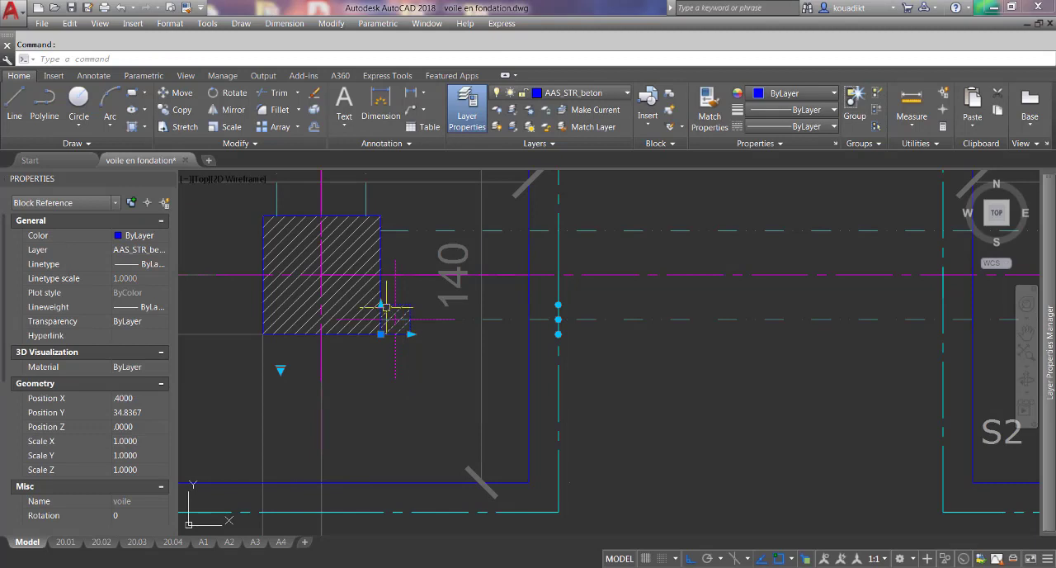
{"action": "left_click", "coordinate": [380, 304]}
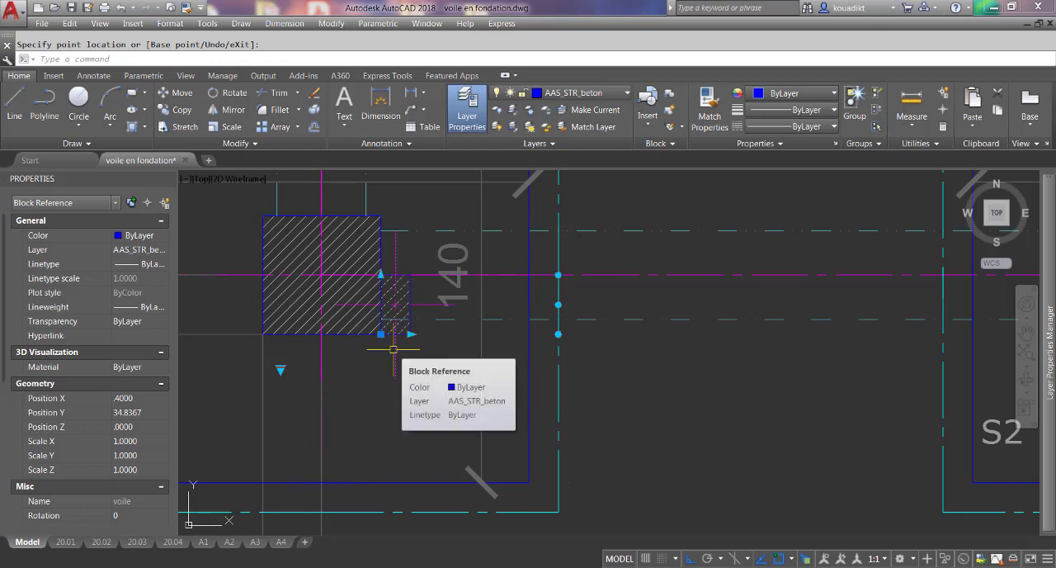
{"action": "left_click", "coordinate": [410, 333]}
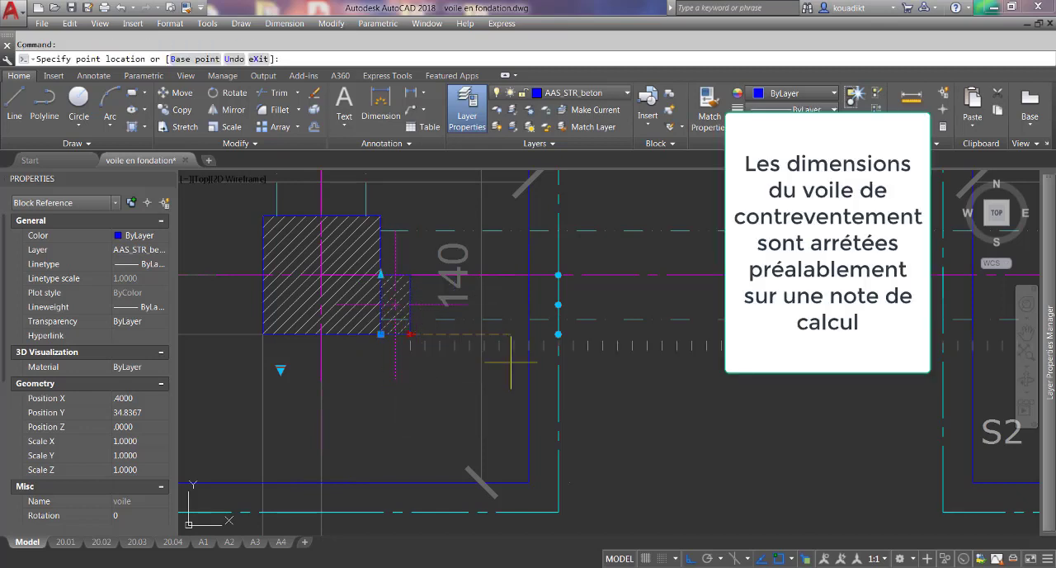
{"action": "left_click", "coordinate": [735, 382]}
Switch the voile block's visibility state to "voile de contreventement" and back to "voile peripherique".
{"action": "scroll", "coordinate": [701, 382], "scroll_direction": "down", "scroll_amount": 2}
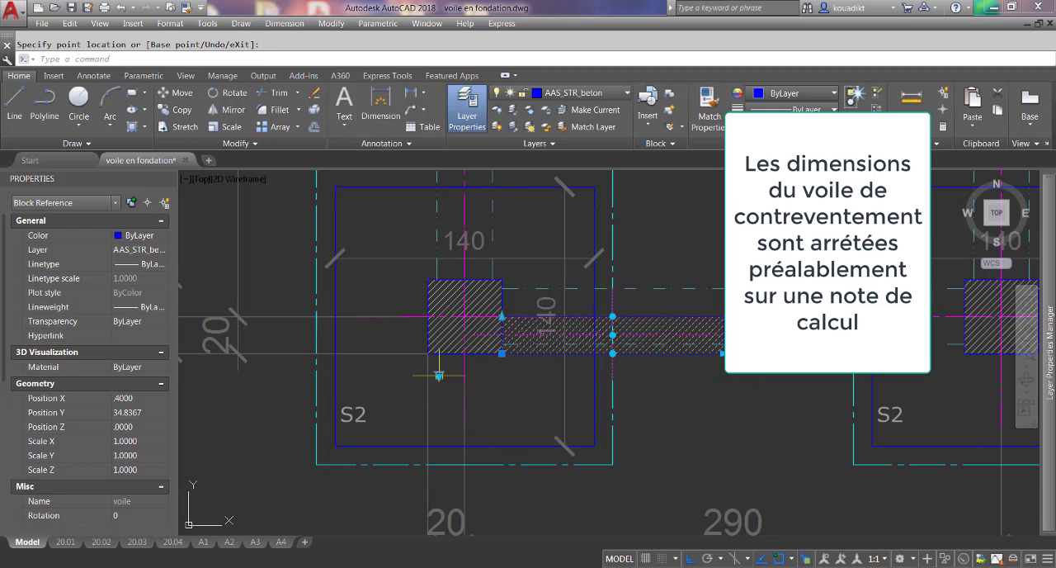
{"action": "left_click", "coordinate": [439, 376]}
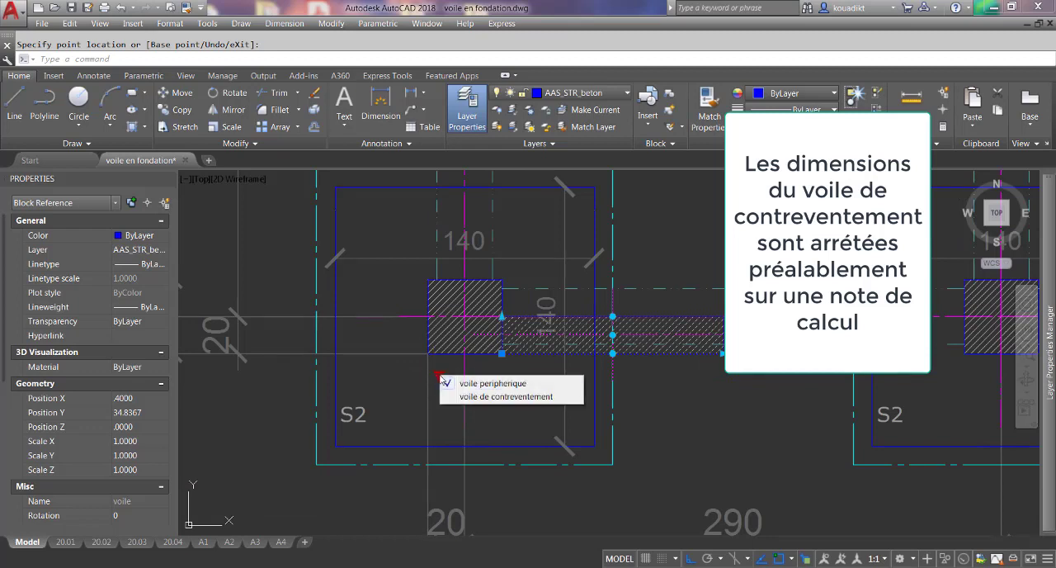
{"action": "left_click", "coordinate": [501, 397]}
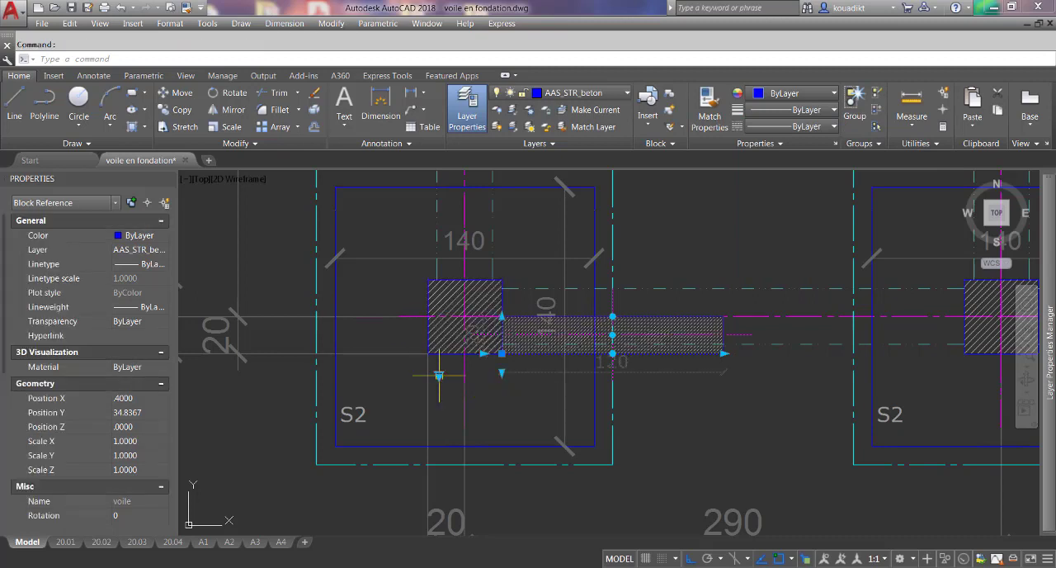
{"action": "left_click", "coordinate": [439, 375]}
{"action": "left_click", "coordinate": [476, 384]}
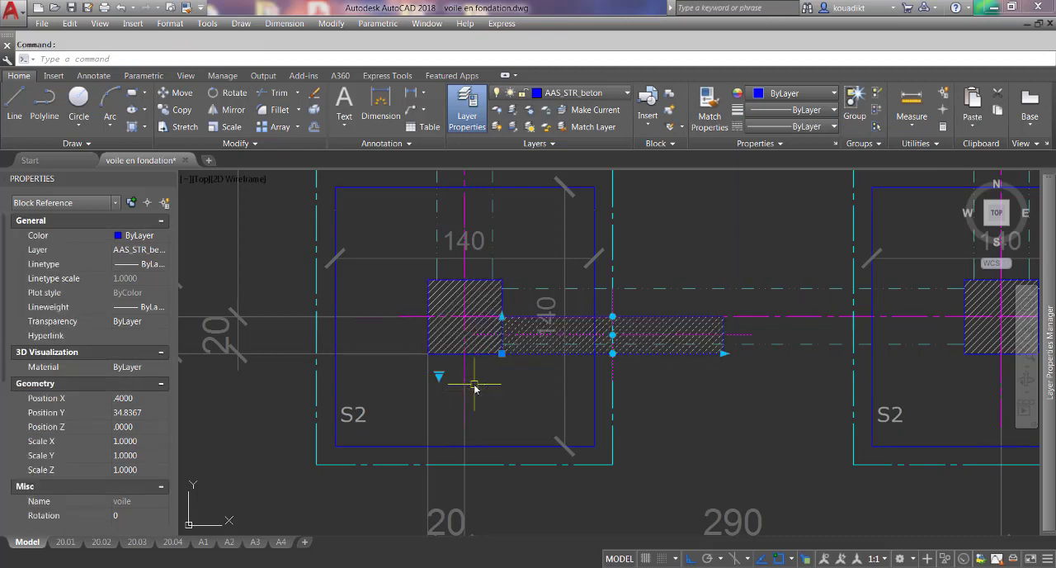
{"action": "key", "text": "Escape"}
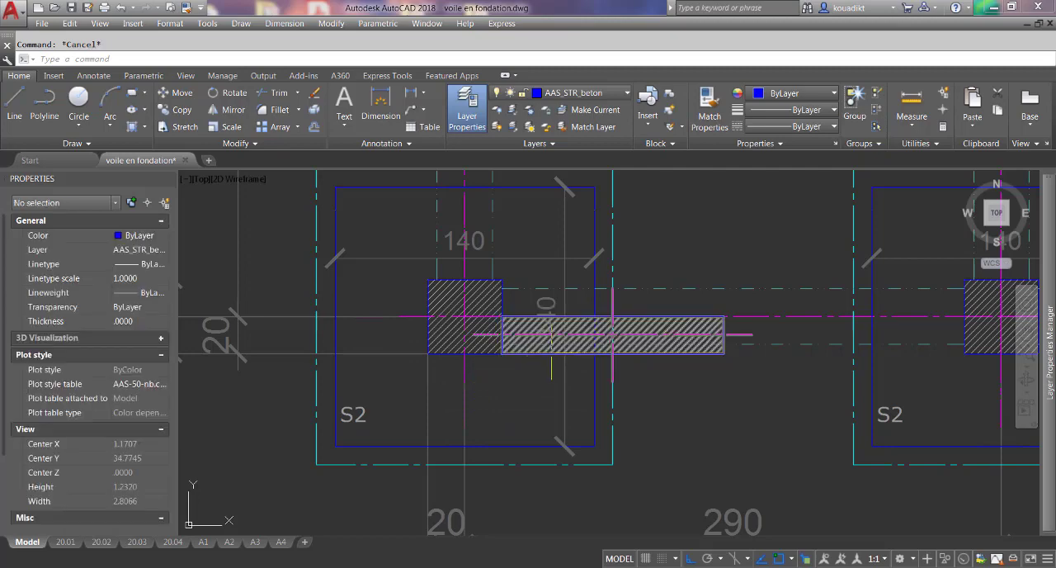
Set the visibility state of the wall block beside column A-1 to "voile de contreventement" and deselect it.
{"action": "scroll", "coordinate": [553, 355], "scroll_direction": "up", "scroll_amount": 4}
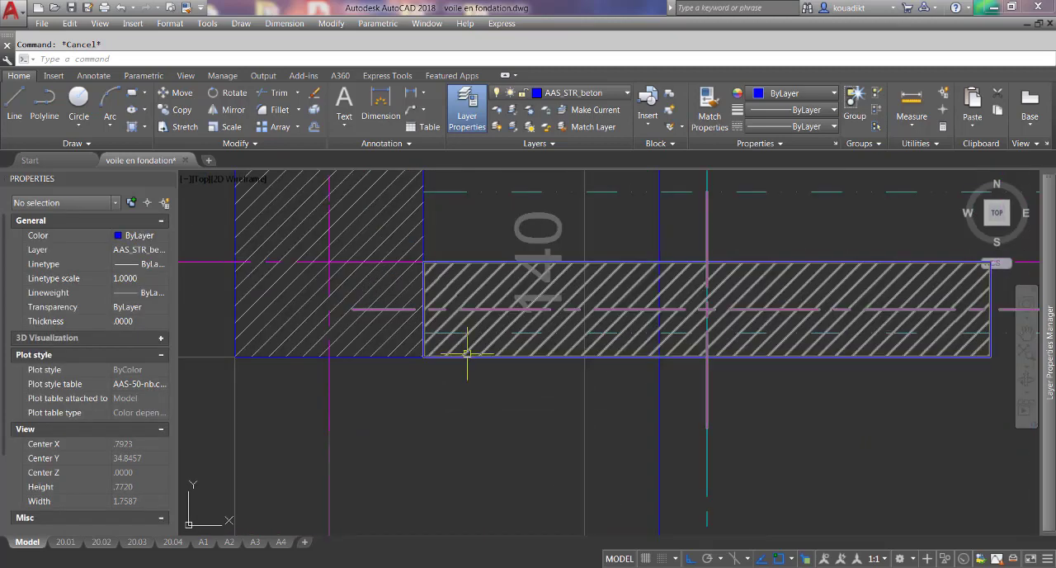
{"action": "scroll", "coordinate": [467, 354], "scroll_direction": "down", "scroll_amount": 2}
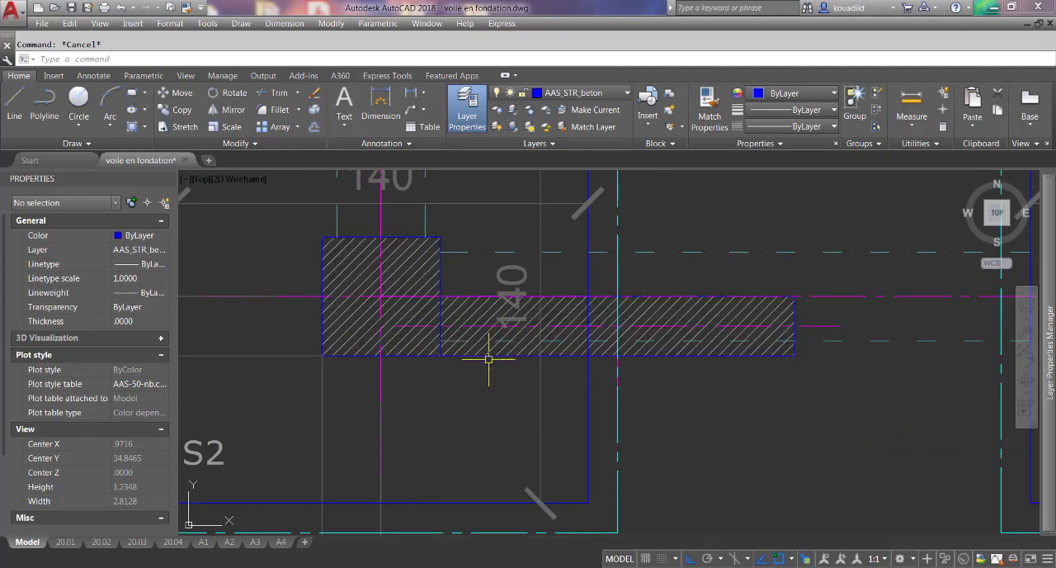
{"action": "left_click", "coordinate": [489, 359]}
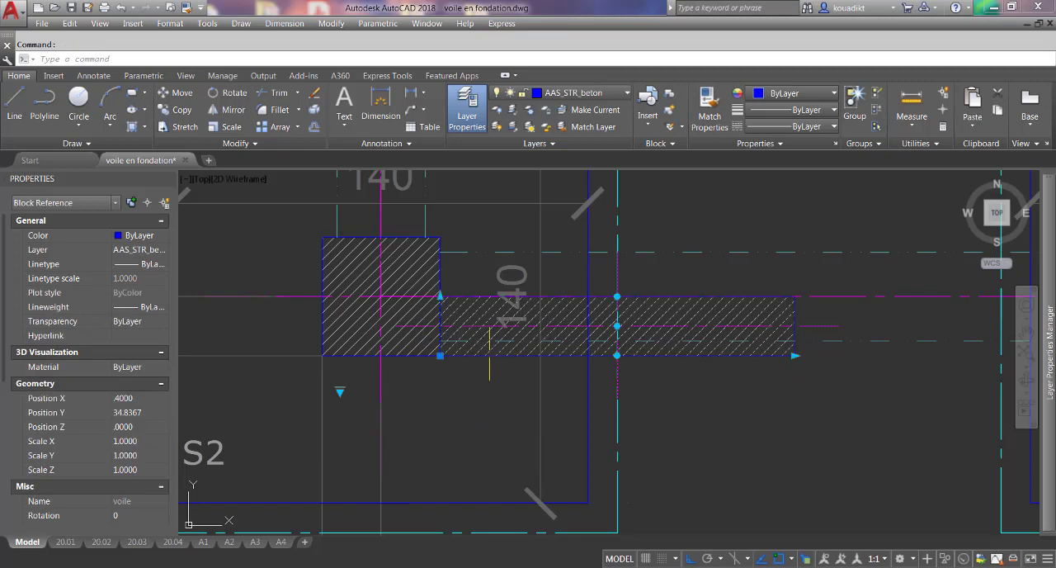
{"action": "left_click", "coordinate": [340, 391]}
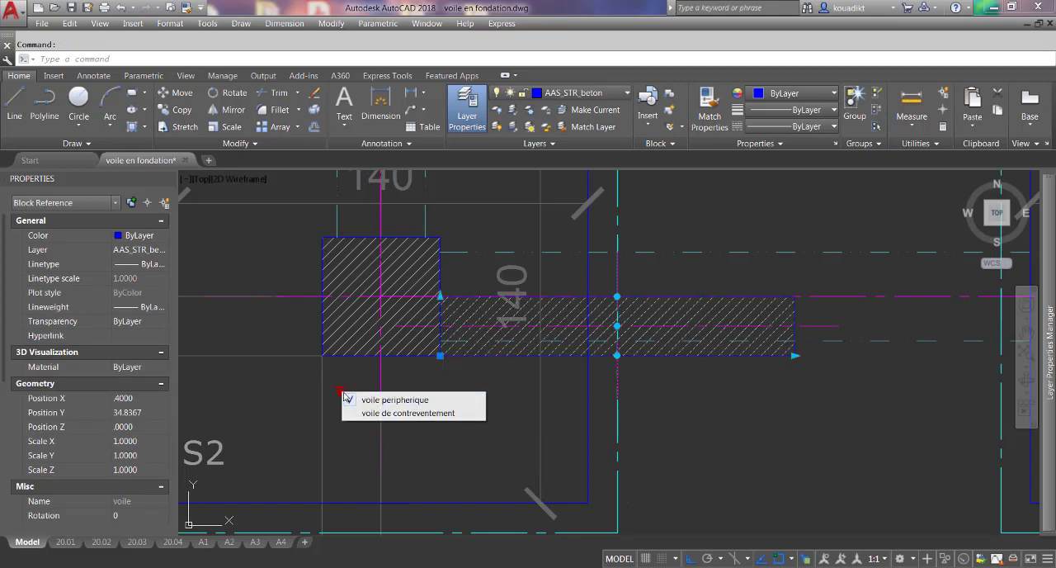
{"action": "left_click", "coordinate": [401, 412]}
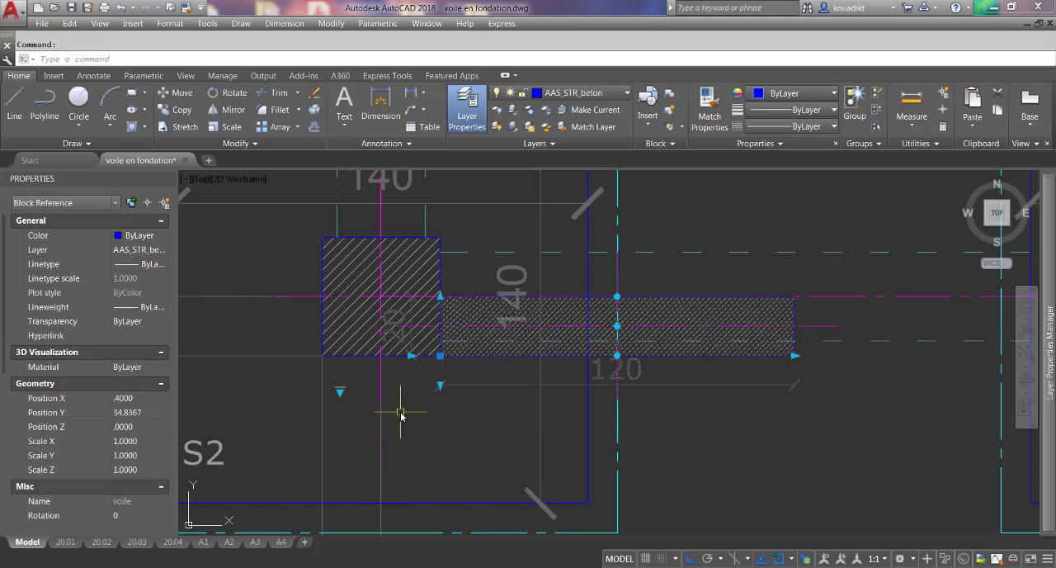
{"action": "scroll", "coordinate": [388, 417], "scroll_direction": "down", "scroll_amount": 2}
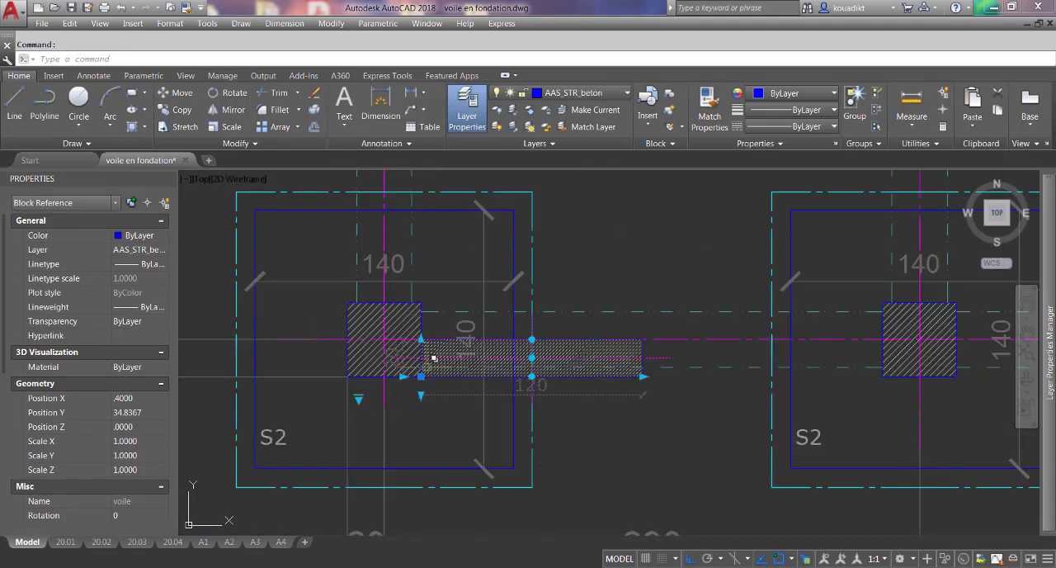
{"action": "scroll", "coordinate": [405, 344], "scroll_direction": "down", "scroll_amount": 2}
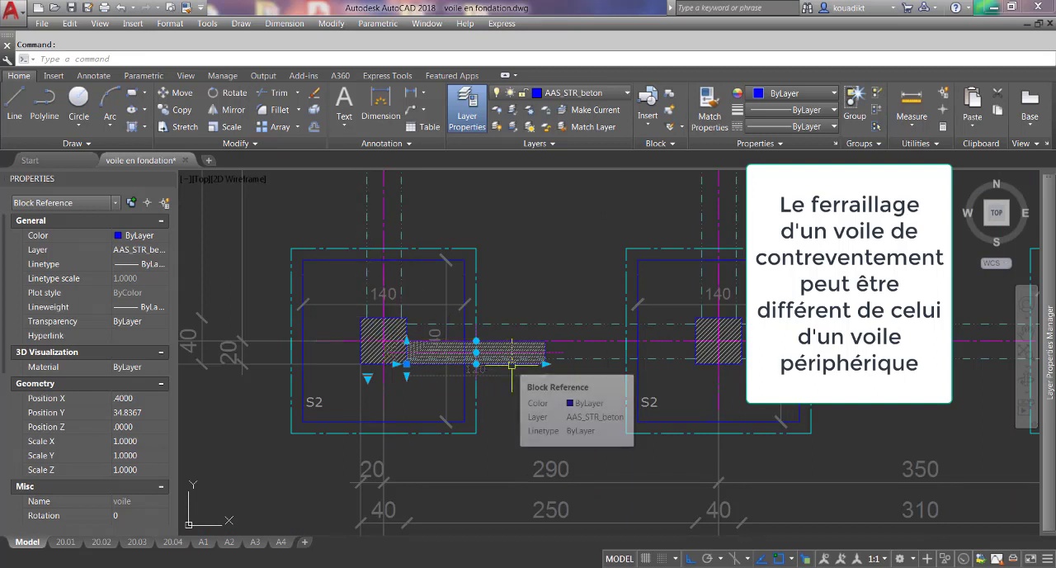
{"action": "key", "text": "Escape"}
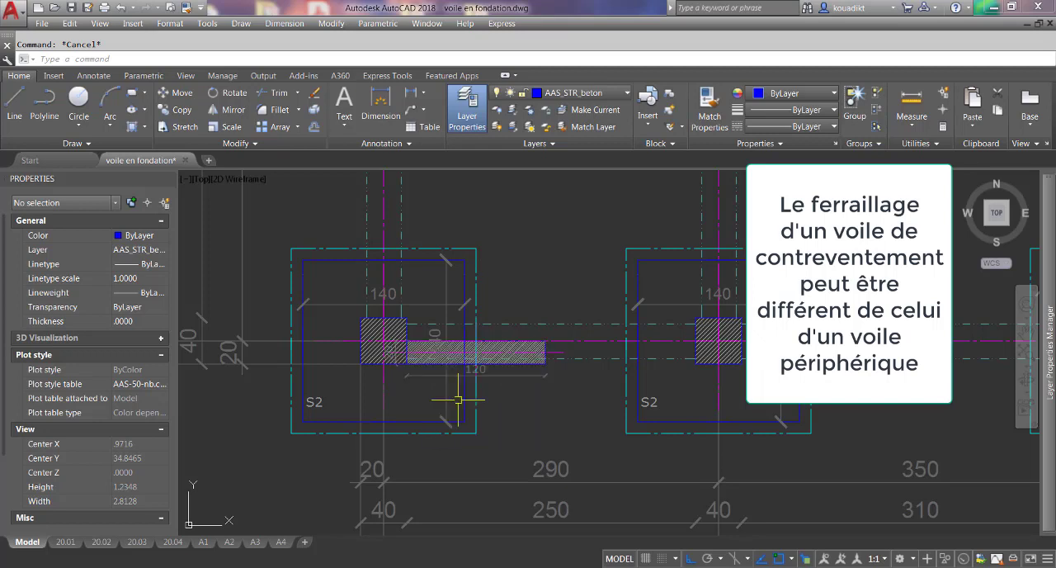
{"action": "scroll", "coordinate": [477, 381], "scroll_direction": "up", "scroll_amount": 2}
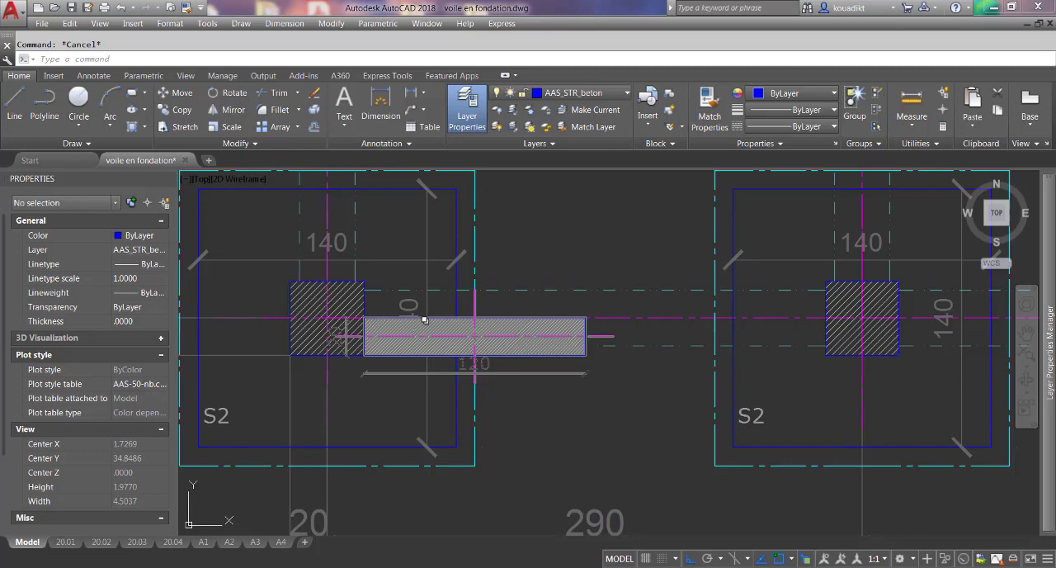
{"action": "scroll", "coordinate": [333, 357], "scroll_direction": "up", "scroll_amount": 4}
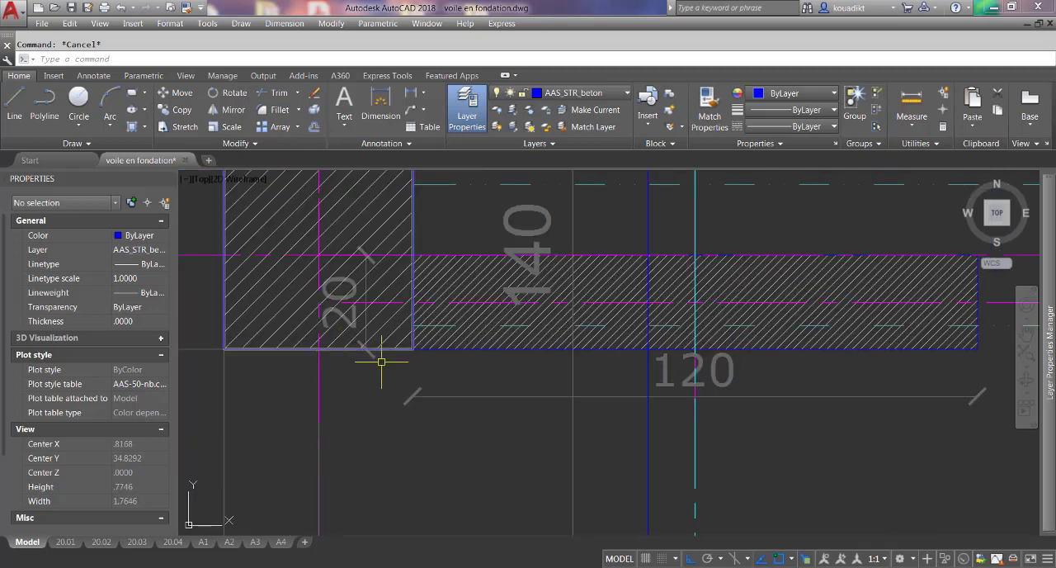
{"action": "scroll", "coordinate": [380, 358], "scroll_direction": "down", "scroll_amount": 6}
{"action": "scroll", "coordinate": [365, 369], "scroll_direction": "up", "scroll_amount": 4}
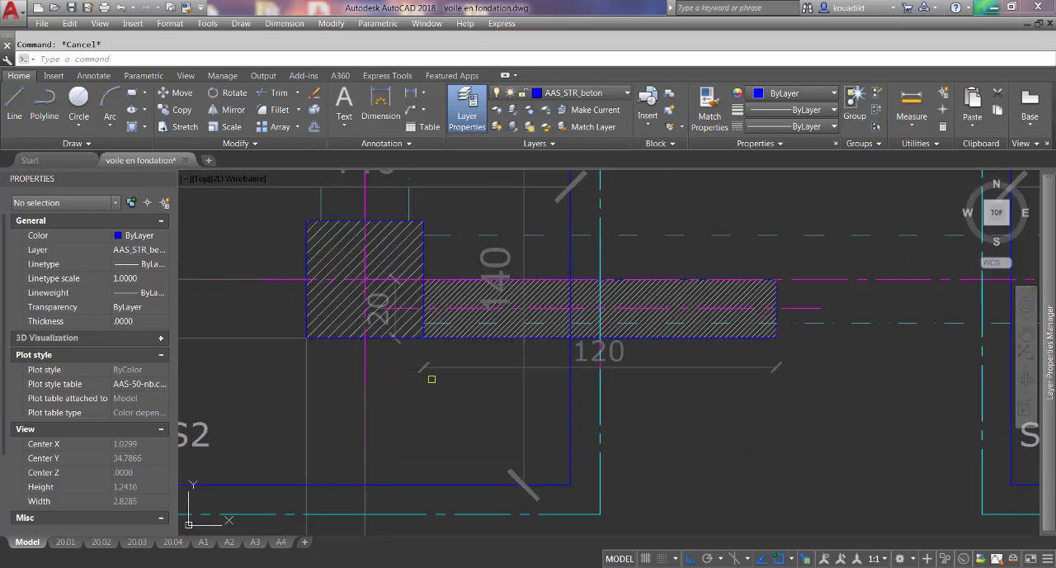
Move the horizontal wall's thickness dimension beyond its free end and shift its length dimension slightly farther below the wall.
{"action": "left_click", "coordinate": [436, 368]}
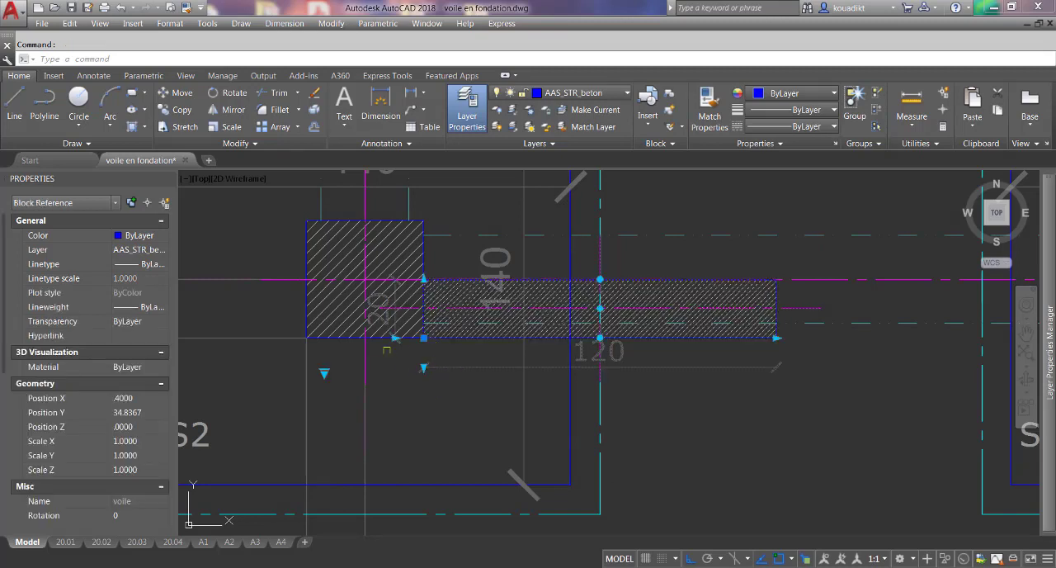
{"action": "left_click", "coordinate": [395, 338]}
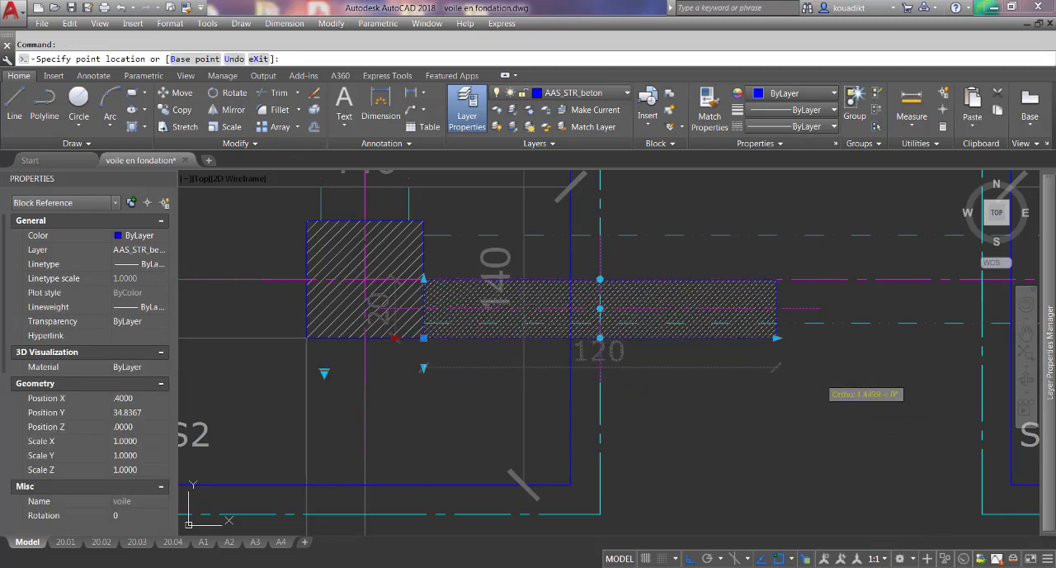
{"action": "left_click", "coordinate": [820, 337]}
{"action": "left_click", "coordinate": [820, 337]}
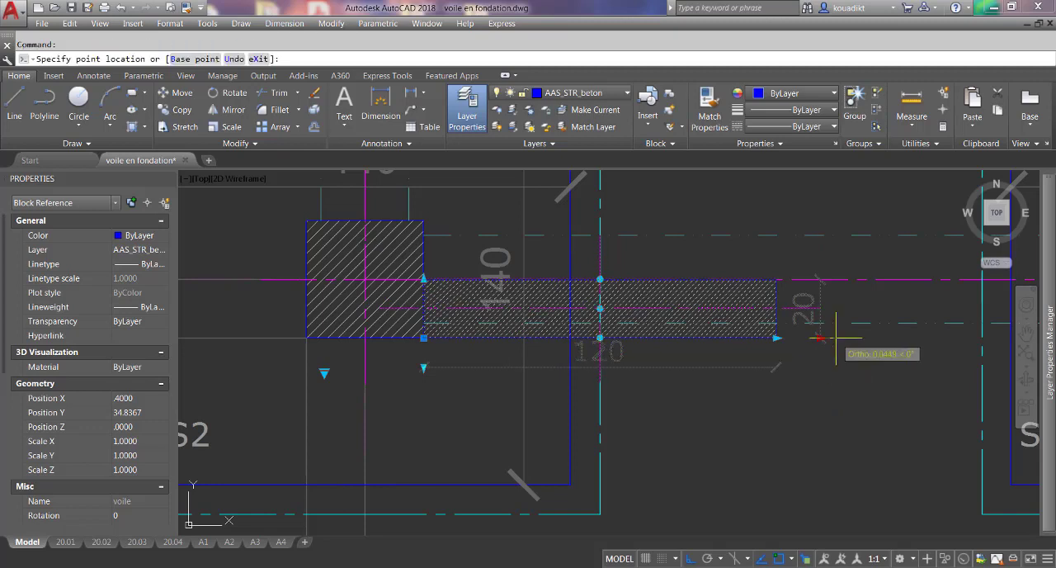
{"action": "left_click", "coordinate": [841, 339]}
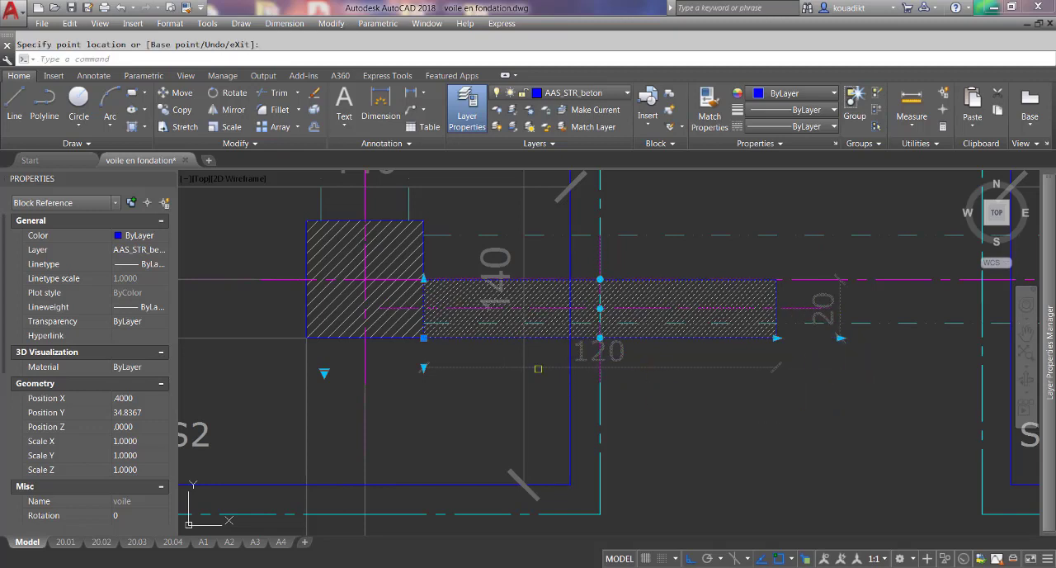
{"action": "left_click", "coordinate": [423, 368]}
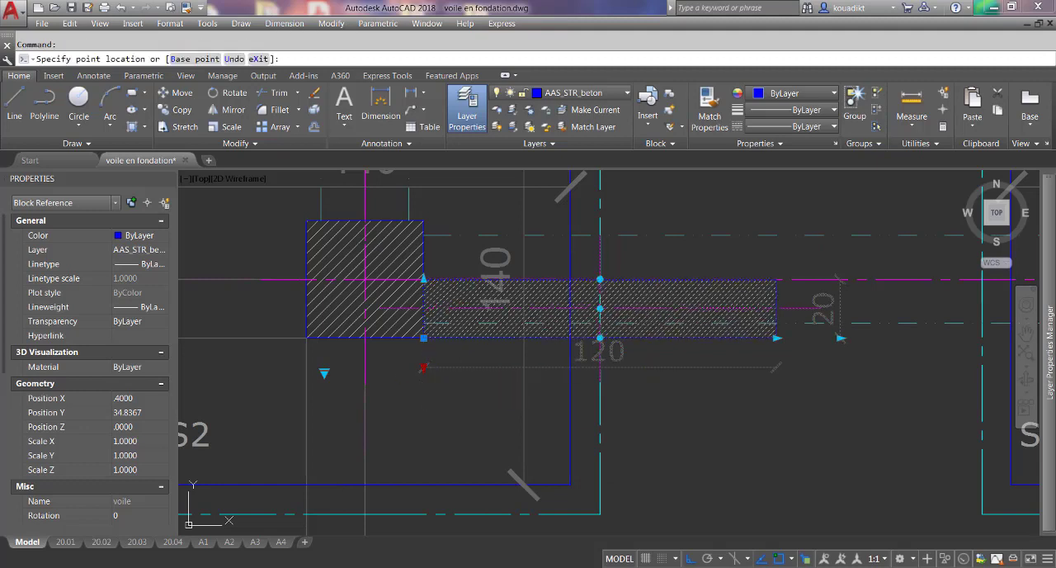
{"action": "left_click", "coordinate": [428, 382]}
{"action": "key", "text": "Escape"}
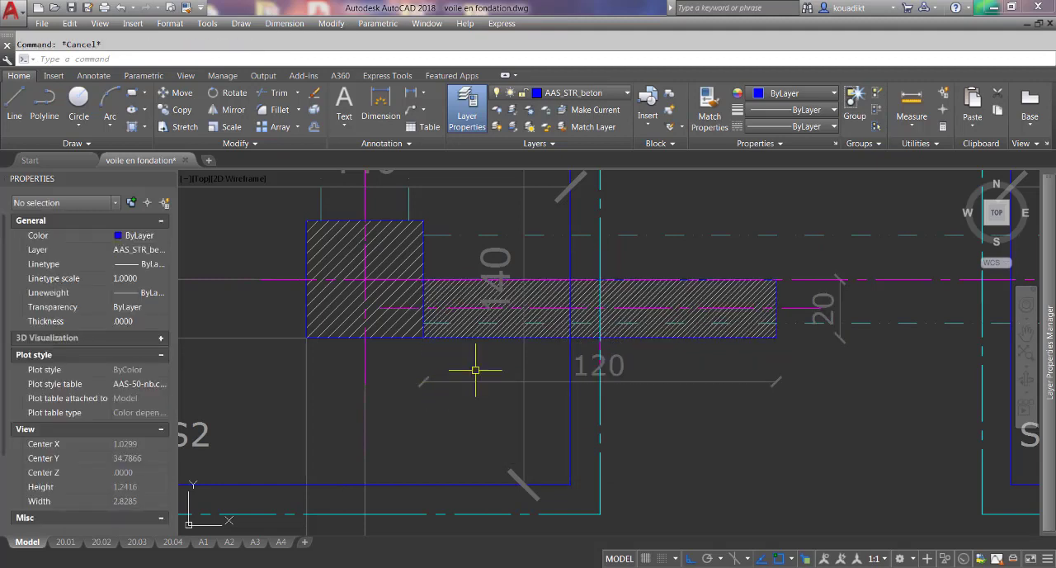
Insert a second "voile" block at the midpoint of the upper edge of column A-1.
{"action": "scroll", "coordinate": [544, 336], "scroll_direction": "down", "scroll_amount": 4}
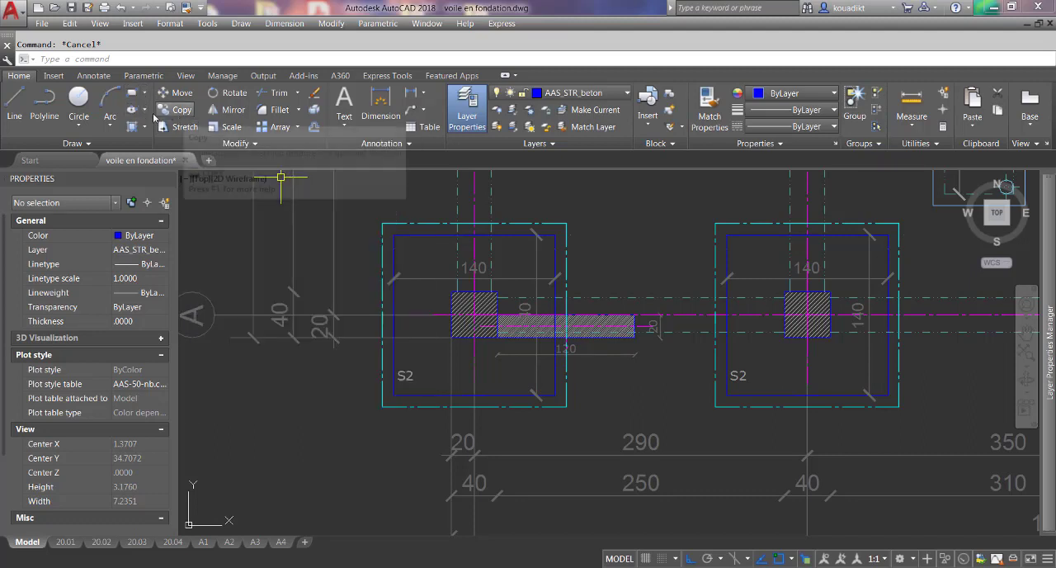
{"action": "left_click", "coordinate": [132, 23]}
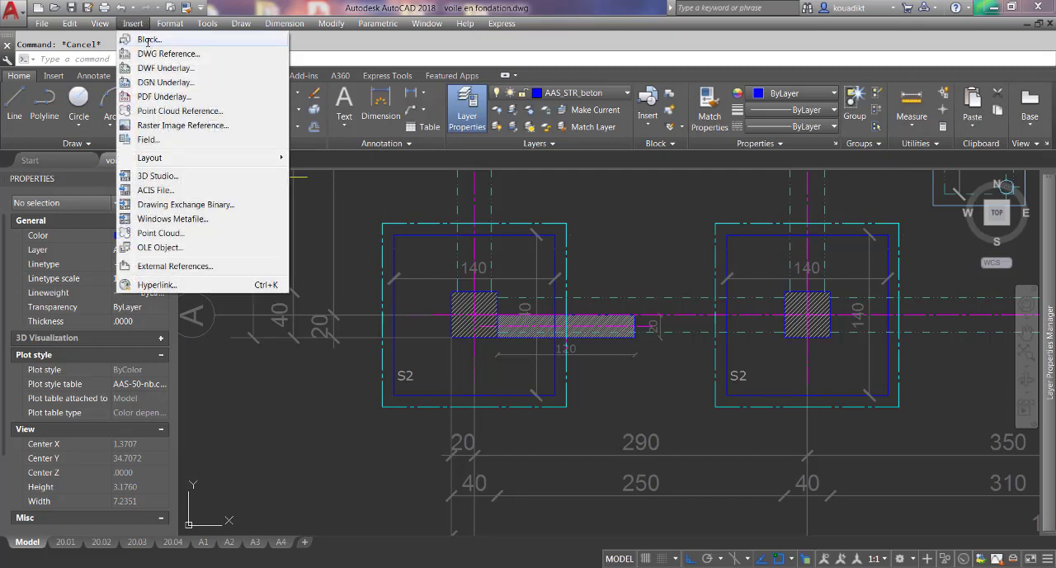
{"action": "left_click", "coordinate": [148, 39]}
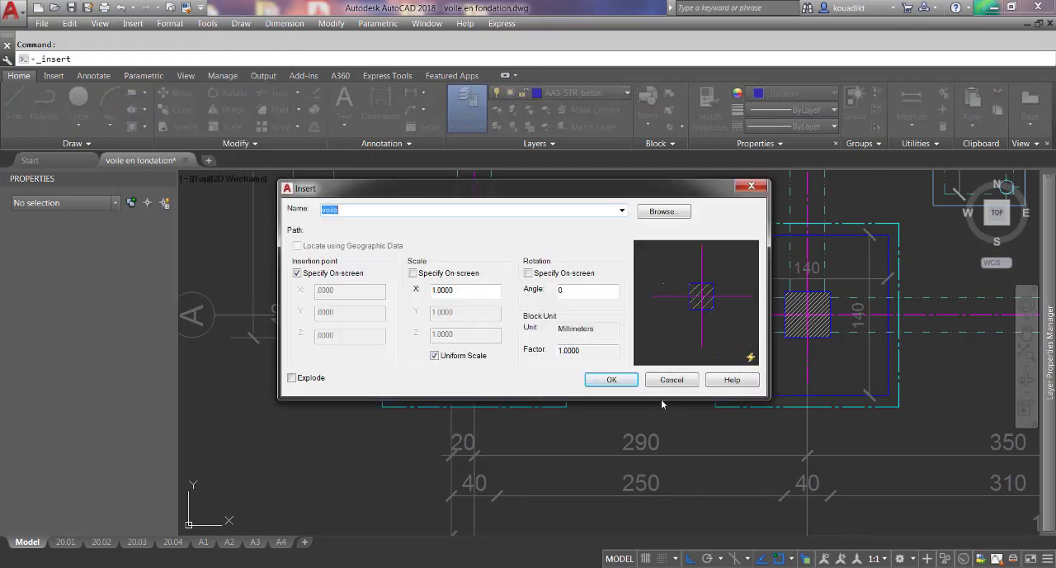
{"action": "left_click", "coordinate": [612, 380]}
{"action": "scroll", "coordinate": [495, 279], "scroll_direction": "up", "scroll_amount": 3}
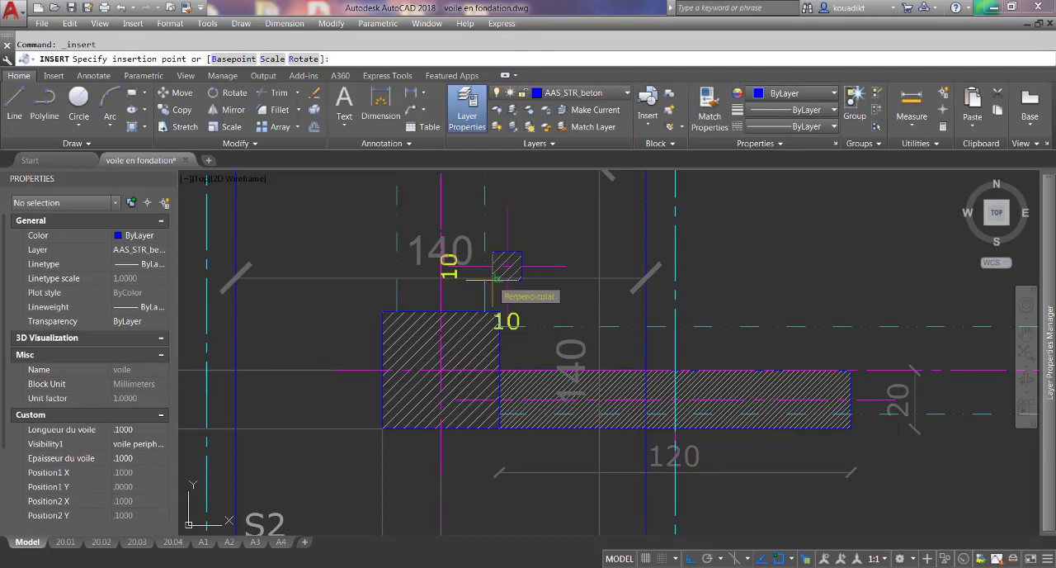
{"action": "left_click", "coordinate": [441, 311]}
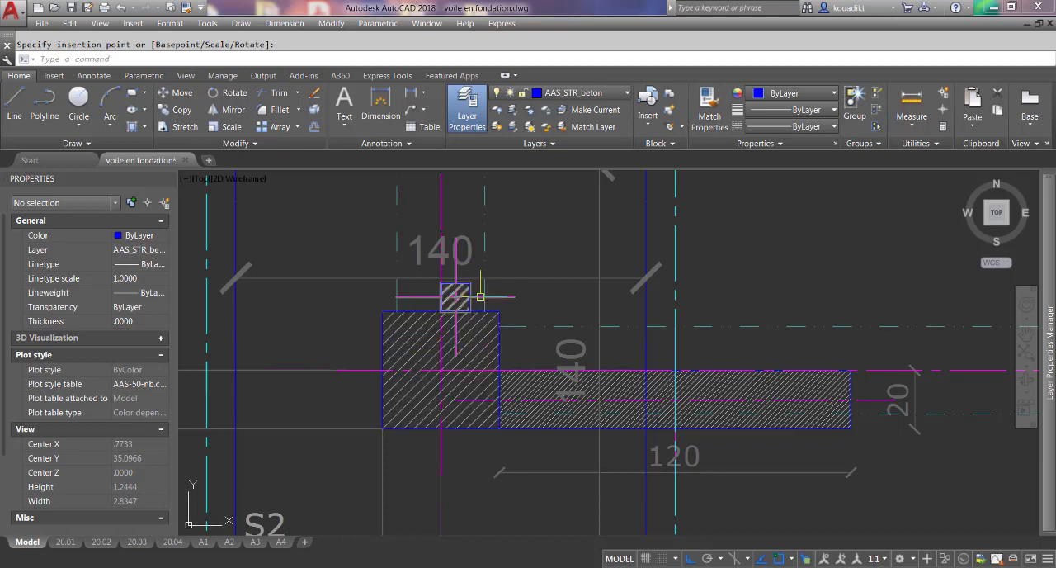
Rotate the new voile block a quarter turn about its insertion point so its length direction runs upward along grid axis 1.
{"action": "left_click", "coordinate": [484, 285]}
{"action": "left_click", "coordinate": [467, 293]}
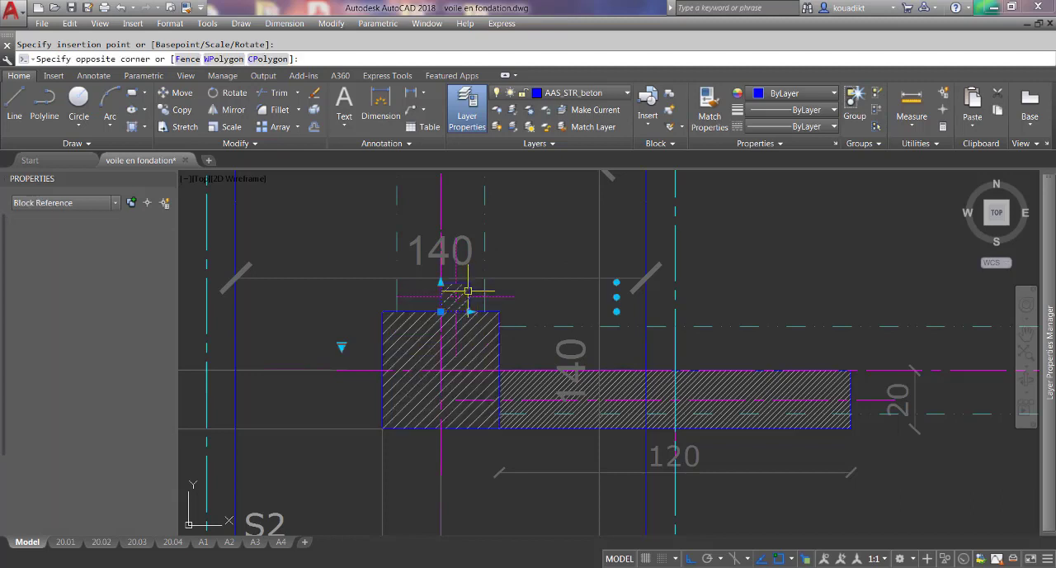
{"action": "left_click", "coordinate": [617, 311]}
{"action": "left_click", "coordinate": [468, 200]}
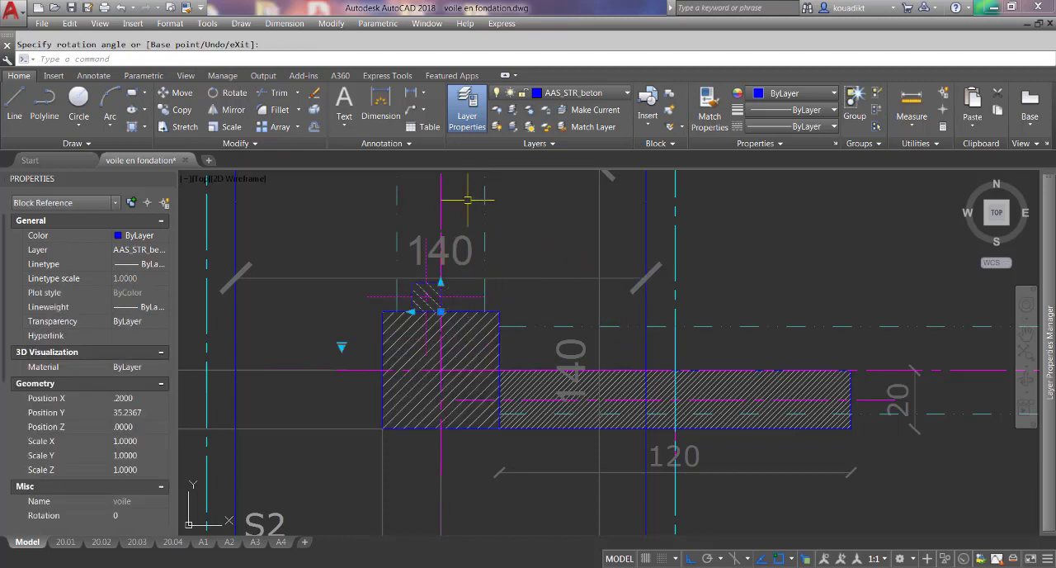
Stretch the rotated voile block to a thickness of 20, flush with the column's outer face, and a length of about 140 upward.
{"action": "left_click", "coordinate": [411, 312]}
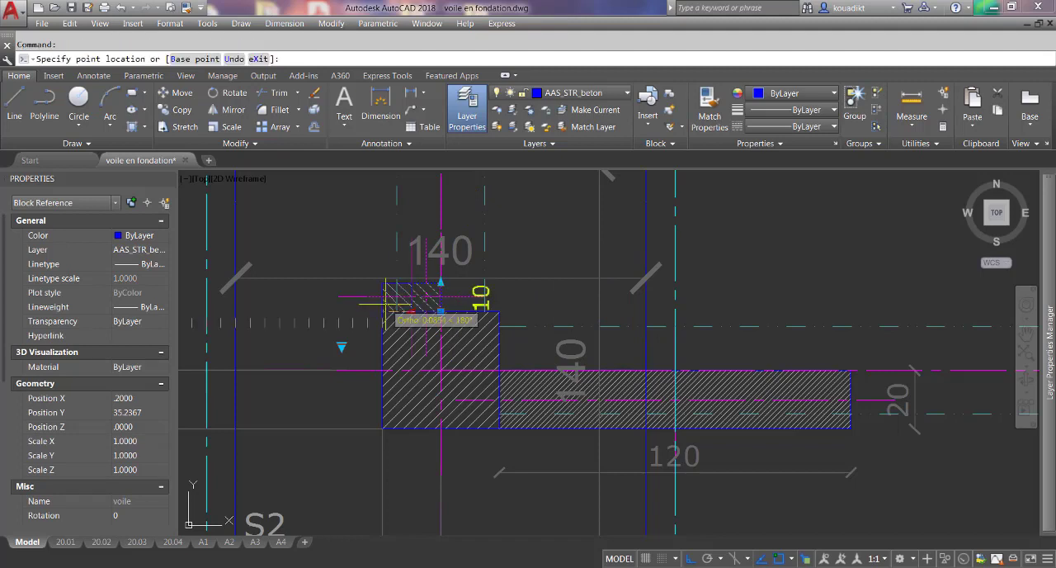
{"action": "left_click", "coordinate": [385, 306]}
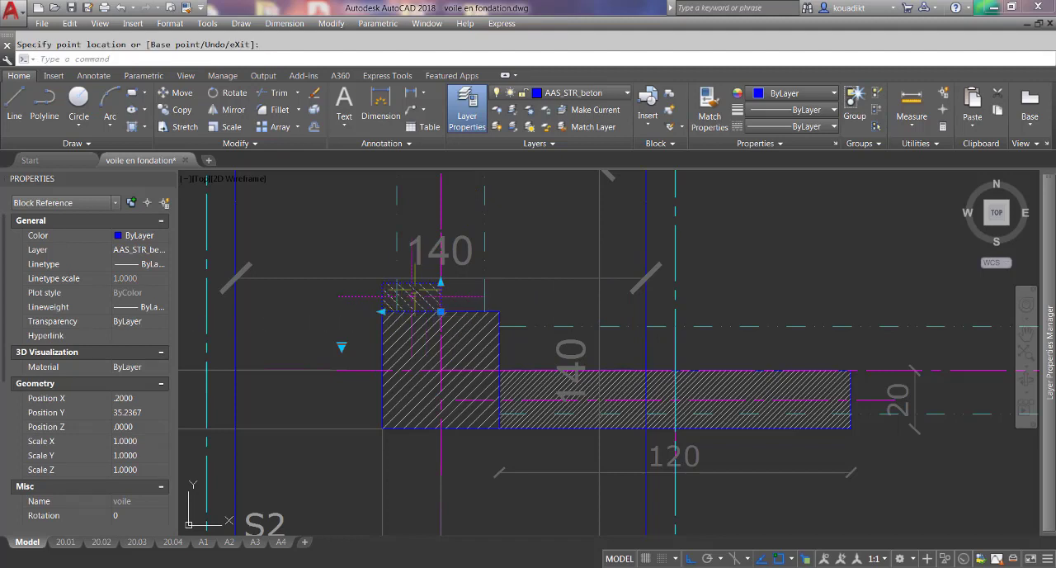
{"action": "left_click", "coordinate": [441, 279]}
{"action": "scroll", "coordinate": [445, 281], "scroll_direction": "down", "scroll_amount": 5}
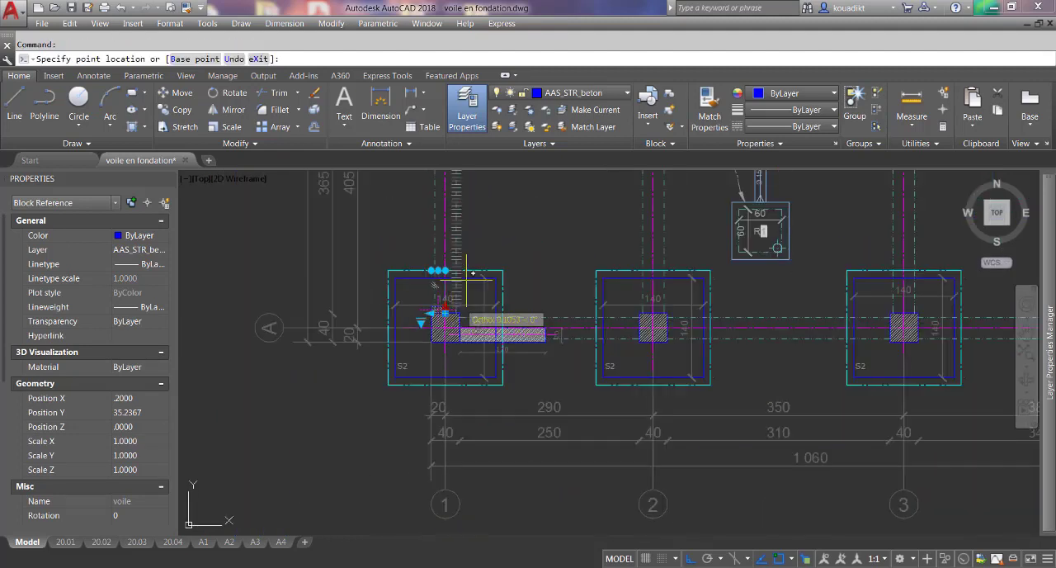
{"action": "scroll", "coordinate": [470, 231], "scroll_direction": "up", "scroll_amount": 2}
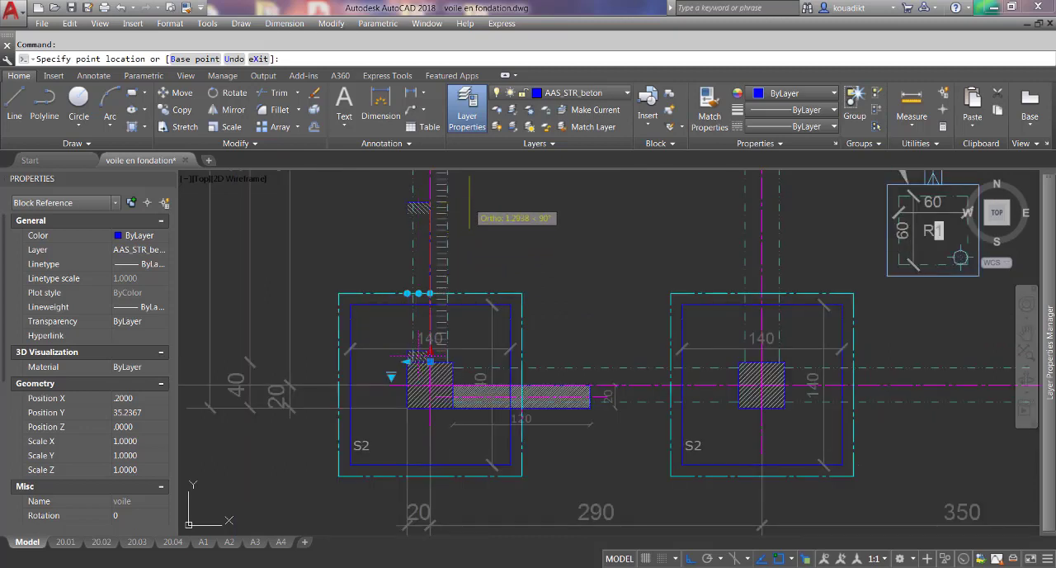
{"action": "left_click", "coordinate": [468, 202]}
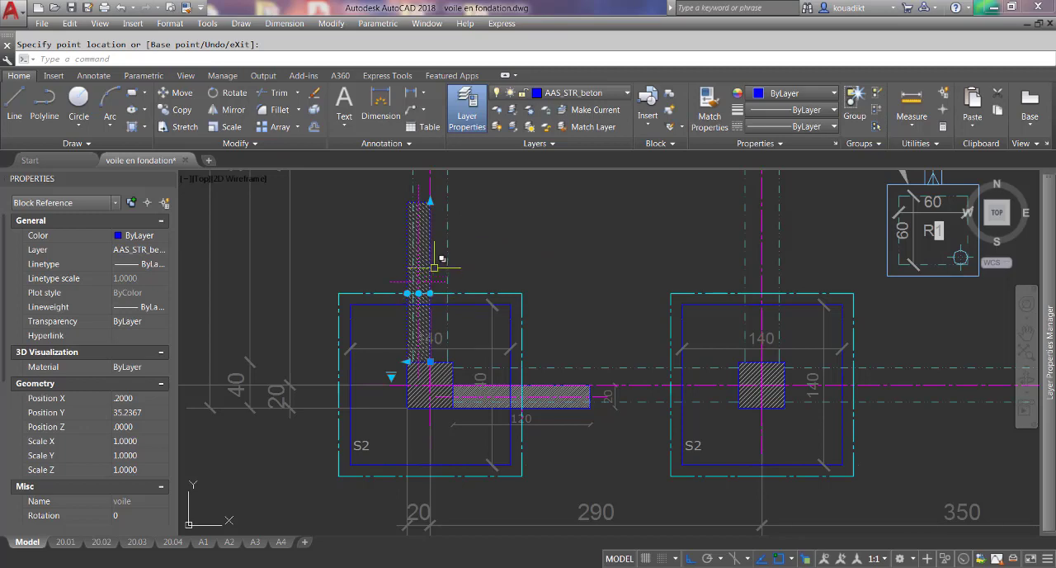
Set the vertical wall block's visibility state to "voile de contreventement" and deselect it.
{"action": "scroll", "coordinate": [391, 380], "scroll_direction": "up", "scroll_amount": 6}
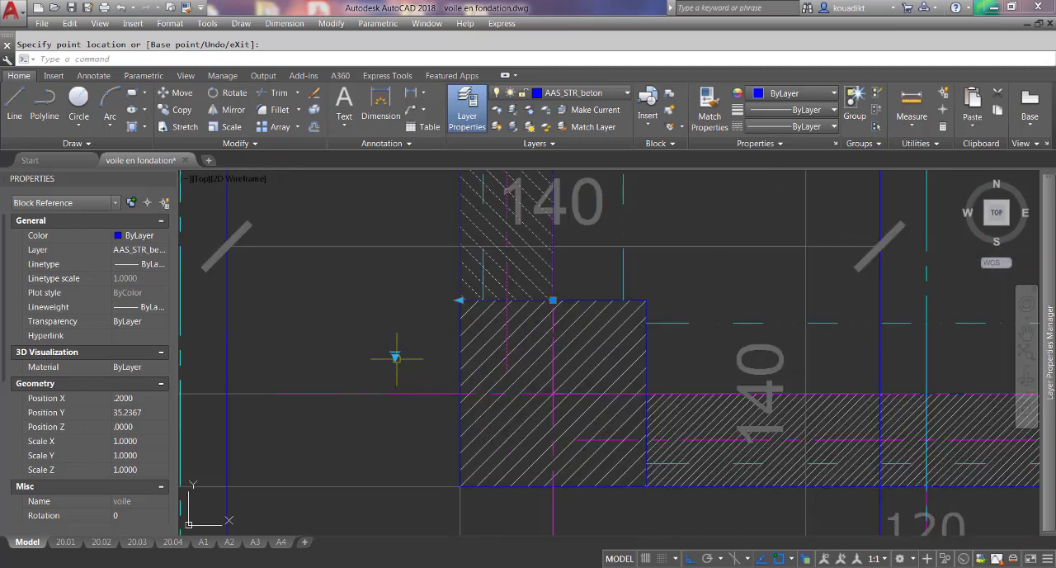
{"action": "left_click", "coordinate": [395, 356]}
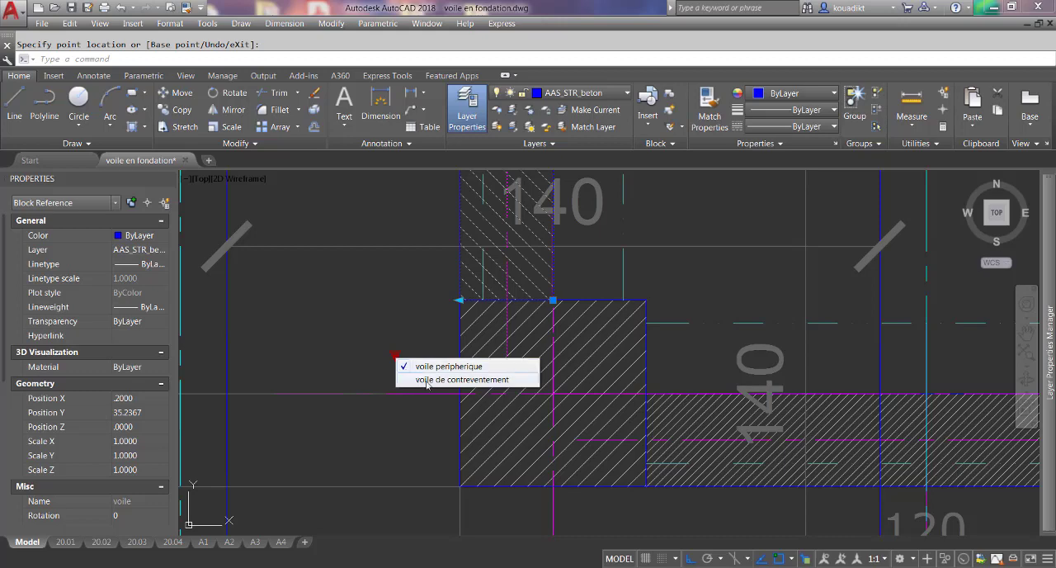
{"action": "left_click", "coordinate": [426, 379]}
{"action": "key", "text": "Escape"}
{"action": "scroll", "coordinate": [396, 400], "scroll_direction": "down", "scroll_amount": 6}
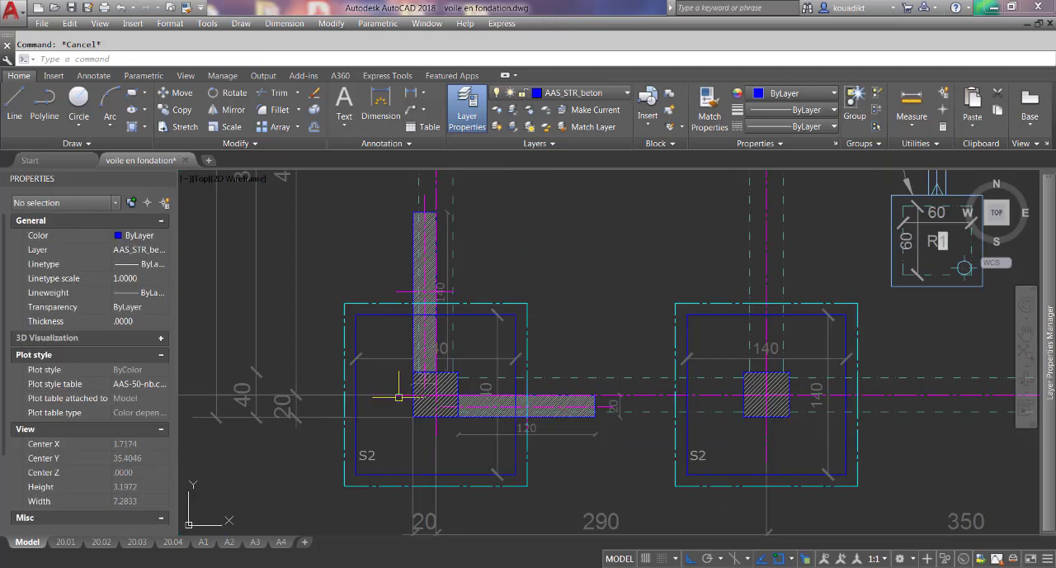
Move the vertical wall's thickness dimension from inside column A-1 to just above the wall's upper end.
{"action": "scroll", "coordinate": [407, 380], "scroll_direction": "up", "scroll_amount": 4}
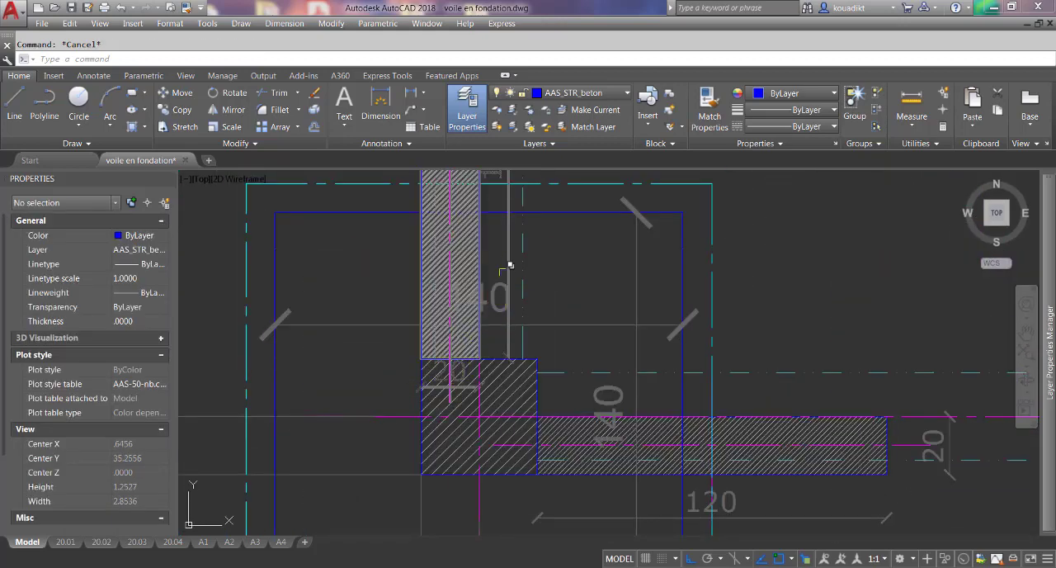
{"action": "left_click", "coordinate": [443, 384]}
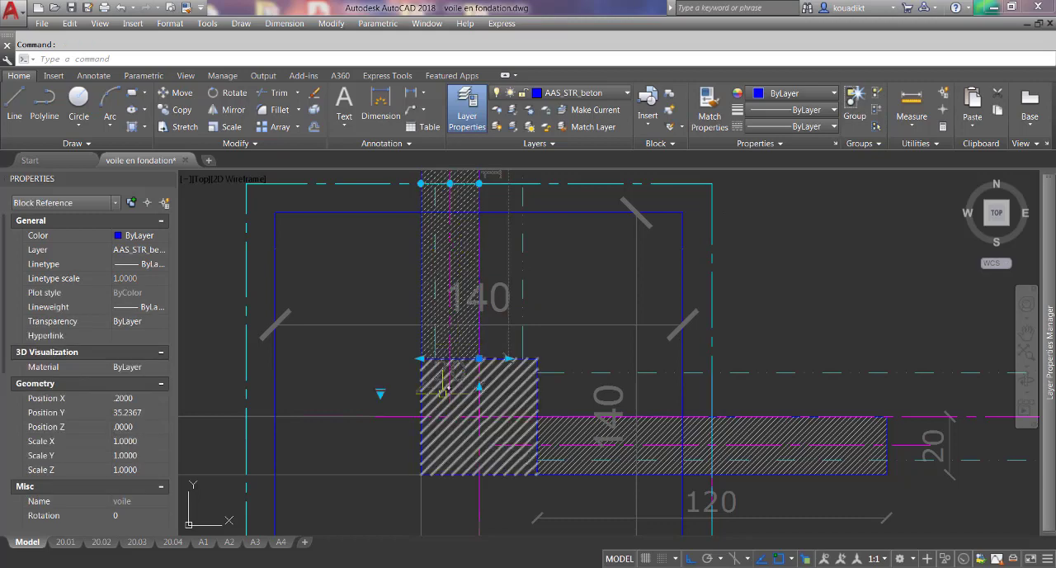
{"action": "left_click", "coordinate": [479, 358]}
{"action": "scroll", "coordinate": [480, 359], "scroll_direction": "down", "scroll_amount": 5}
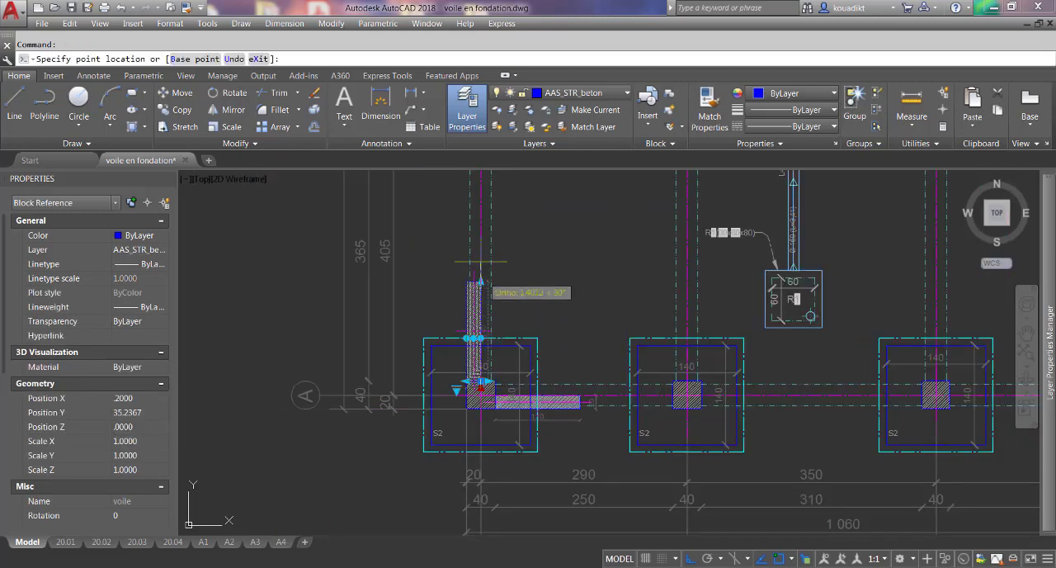
{"action": "scroll", "coordinate": [491, 313], "scroll_direction": "up", "scroll_amount": 3}
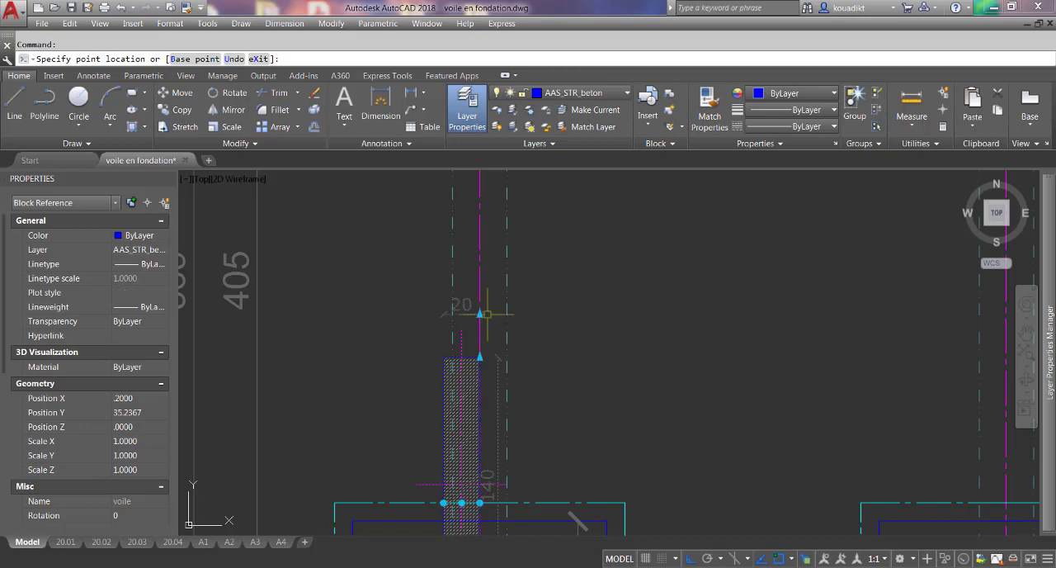
{"action": "left_click", "coordinate": [488, 327]}
{"action": "left_click", "coordinate": [480, 315]}
{"action": "scroll", "coordinate": [484, 323], "scroll_direction": "up", "scroll_amount": 4}
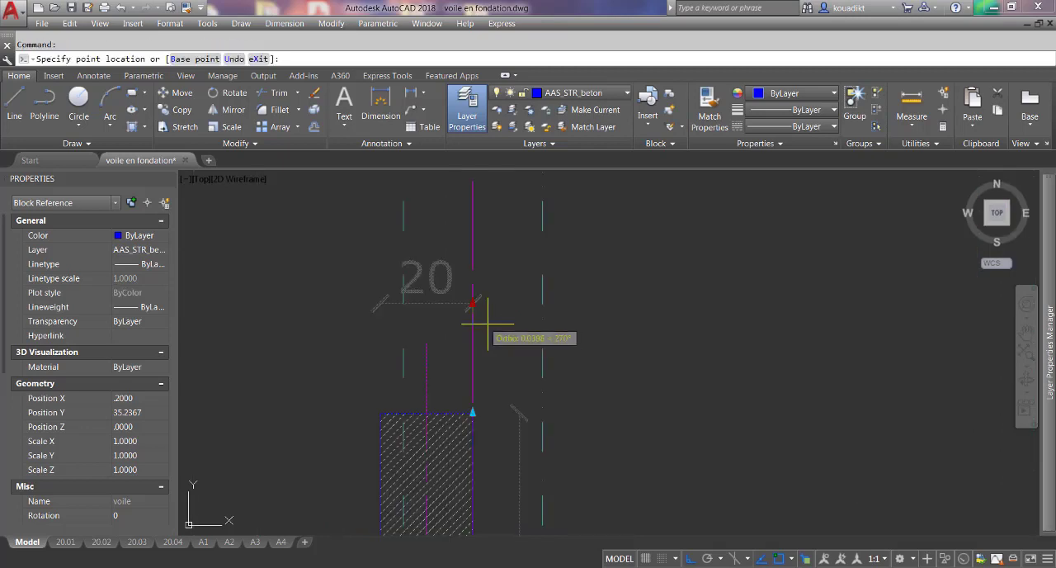
{"action": "left_click", "coordinate": [497, 335]}
{"action": "key", "text": "Escape"}
{"action": "scroll", "coordinate": [499, 346], "scroll_direction": "down", "scroll_amount": 4}
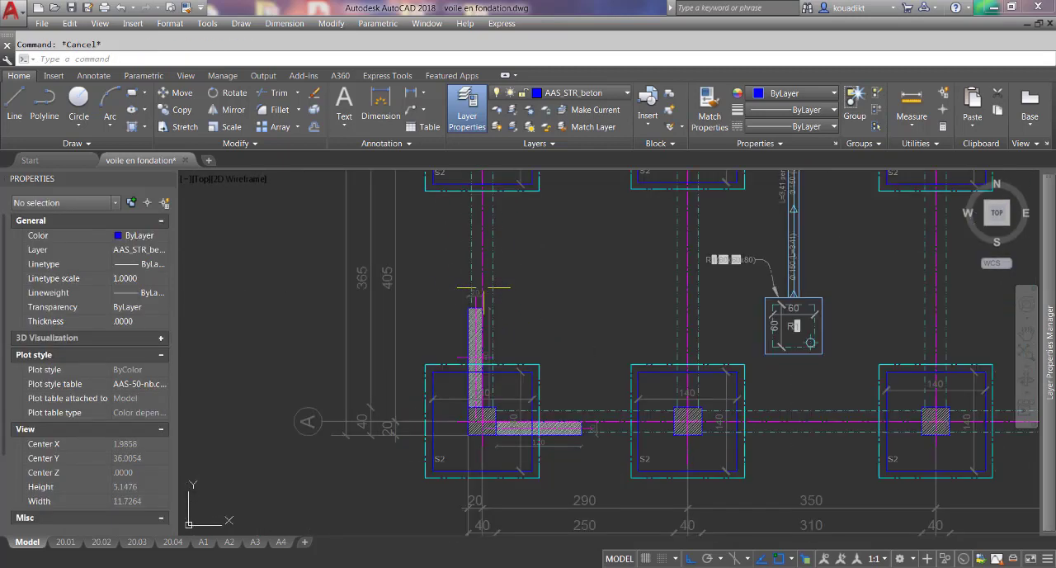
{"action": "scroll", "coordinate": [507, 388], "scroll_direction": "up", "scroll_amount": 4}
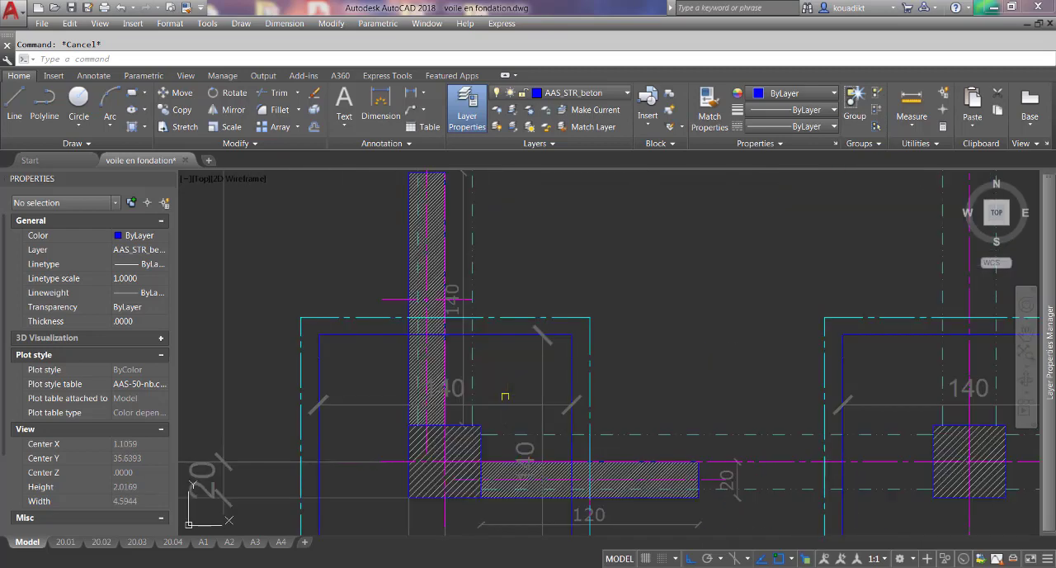
{"action": "scroll", "coordinate": [475, 363], "scroll_direction": "down", "scroll_amount": 2}
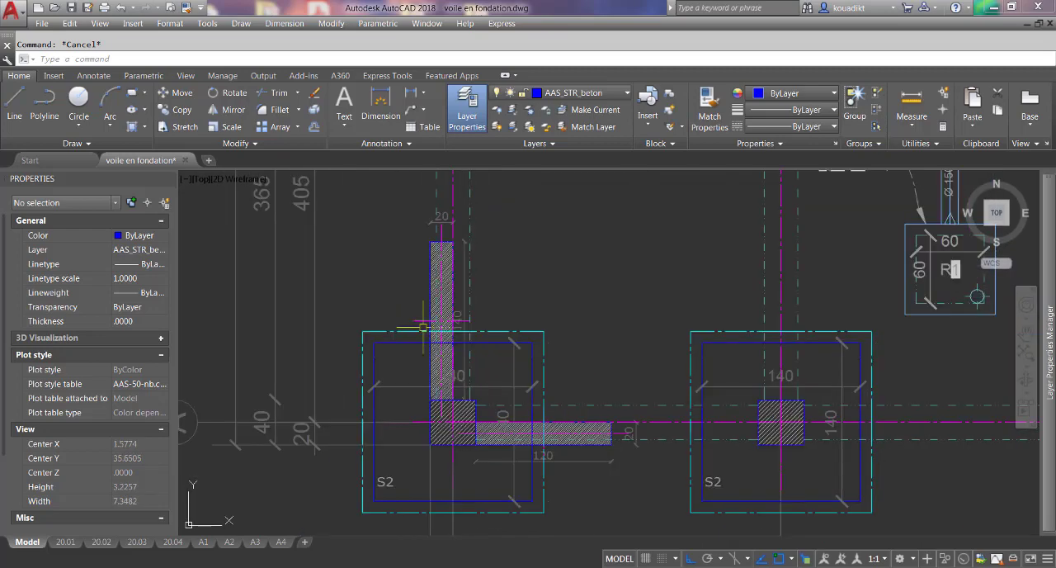
{"action": "scroll", "coordinate": [425, 328], "scroll_direction": "down", "scroll_amount": 2}
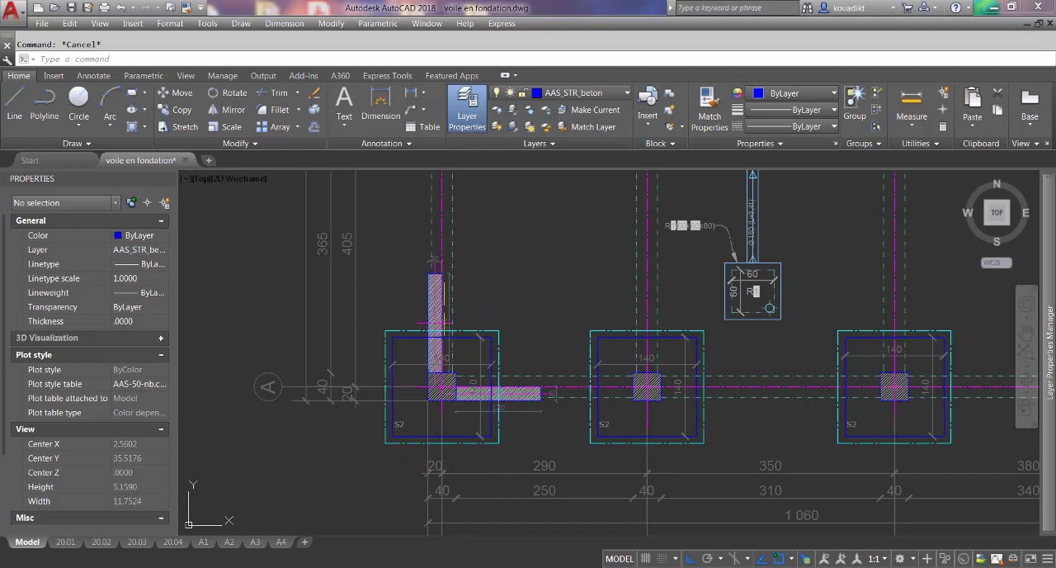
{"action": "left_click", "coordinate": [413, 444]}
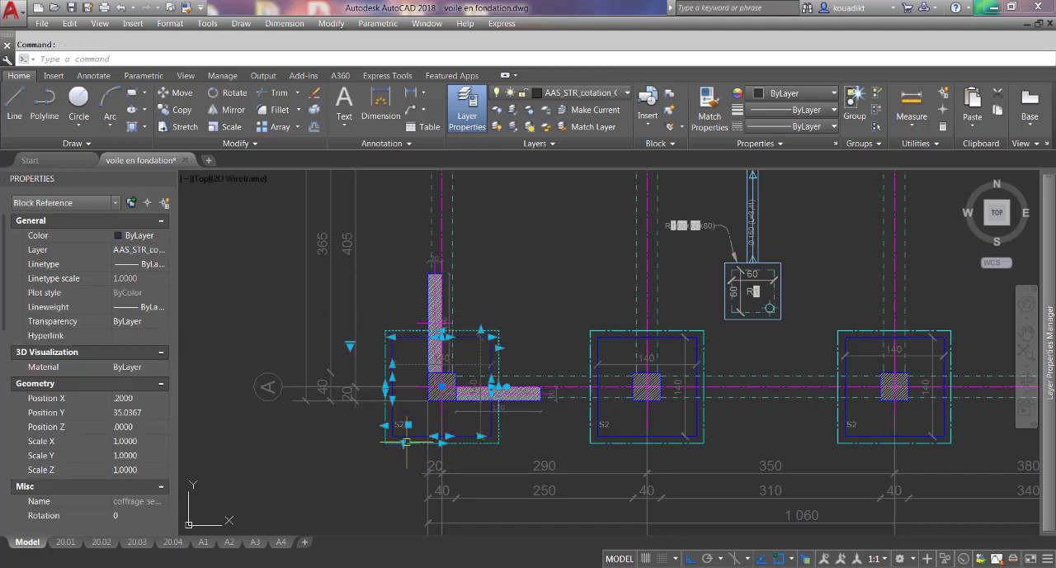
{"action": "key", "text": "Escape"}
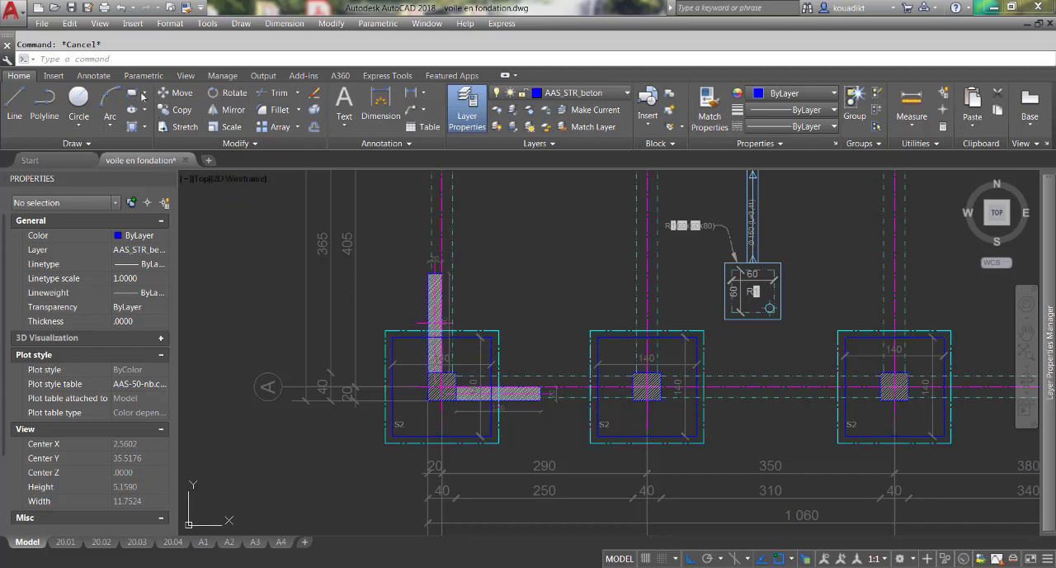
Insert the "coffrage semelle plan fondation" block at the free end of the horizontal wall, keeping the identification S1.
{"action": "left_click", "coordinate": [133, 24]}
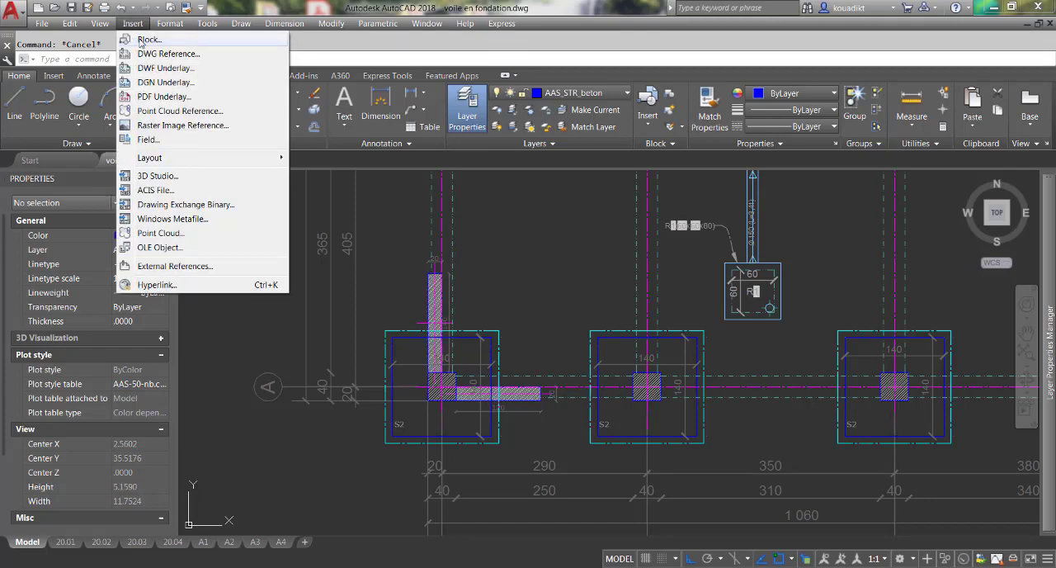
{"action": "left_click", "coordinate": [148, 40]}
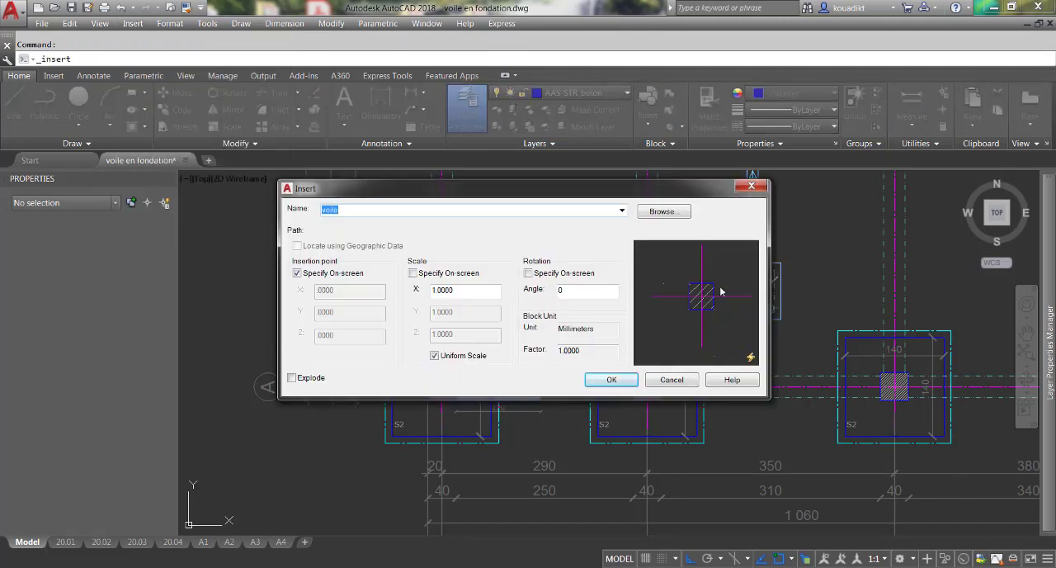
{"action": "left_click", "coordinate": [622, 213]}
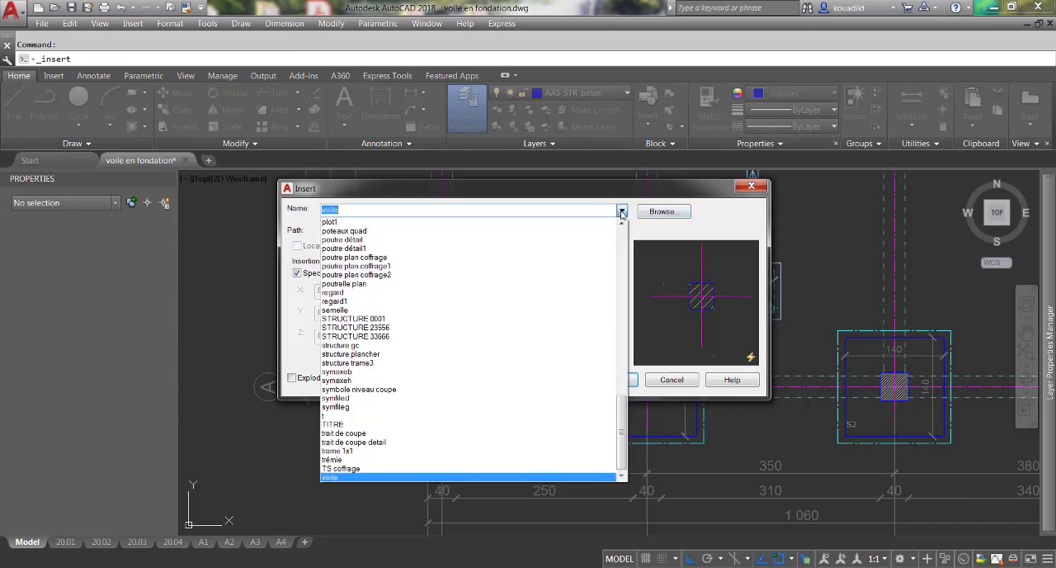
{"action": "scroll", "coordinate": [545, 307], "scroll_direction": "up", "scroll_amount": 20}
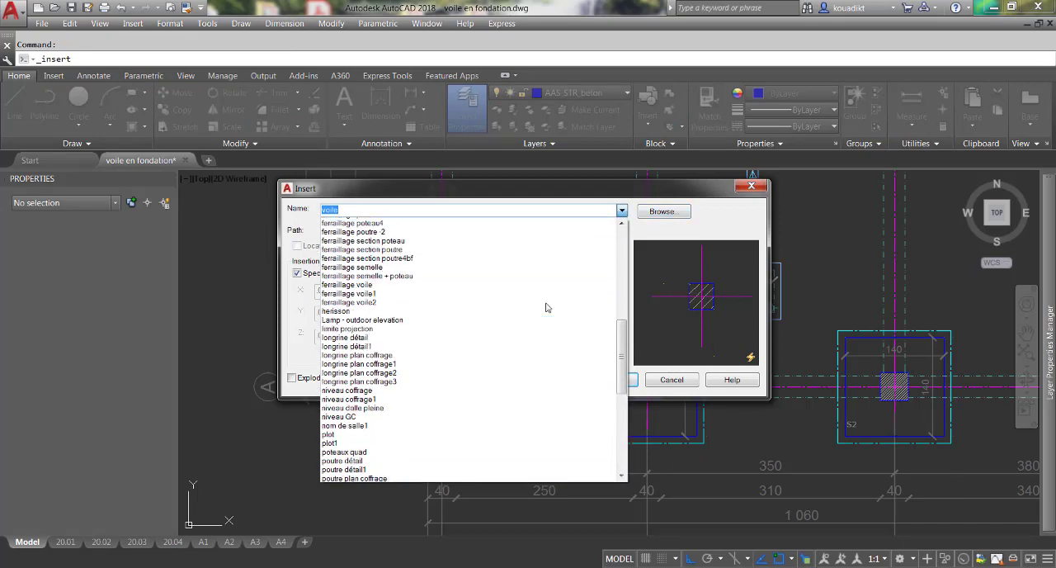
{"action": "scroll", "coordinate": [545, 307], "scroll_direction": "up", "scroll_amount": 2}
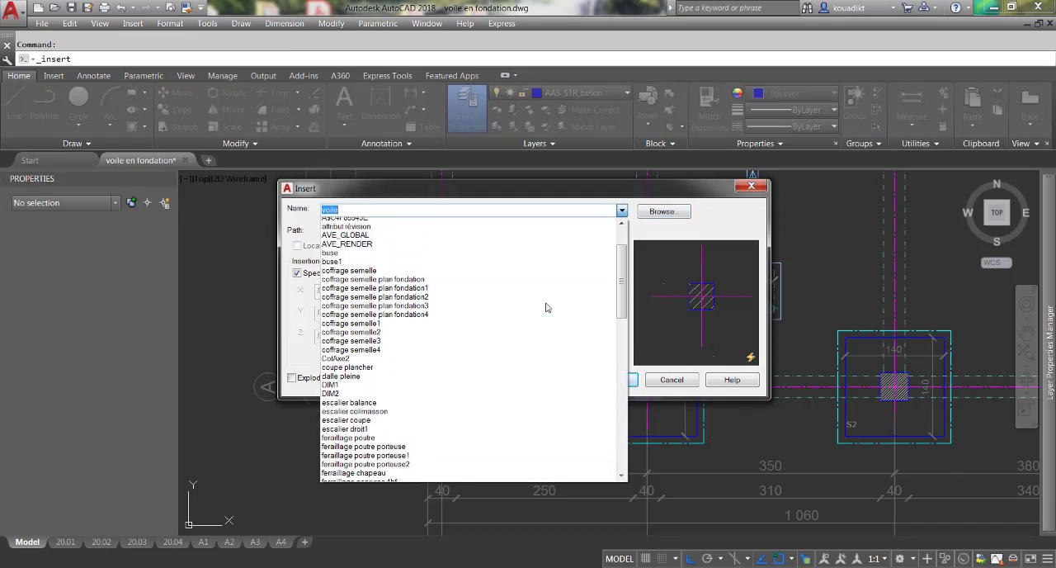
{"action": "left_click", "coordinate": [495, 290]}
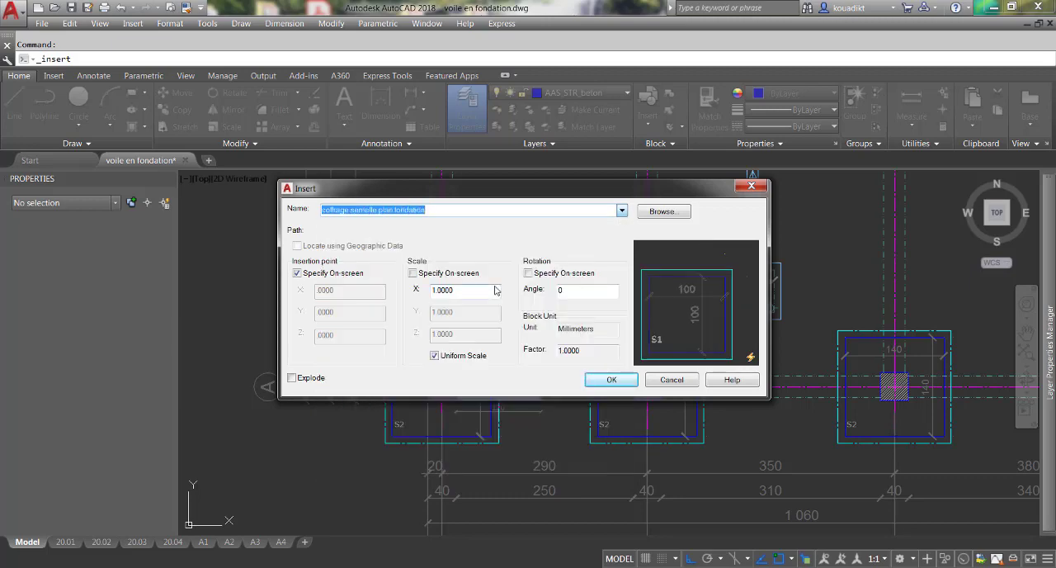
{"action": "left_click", "coordinate": [606, 379]}
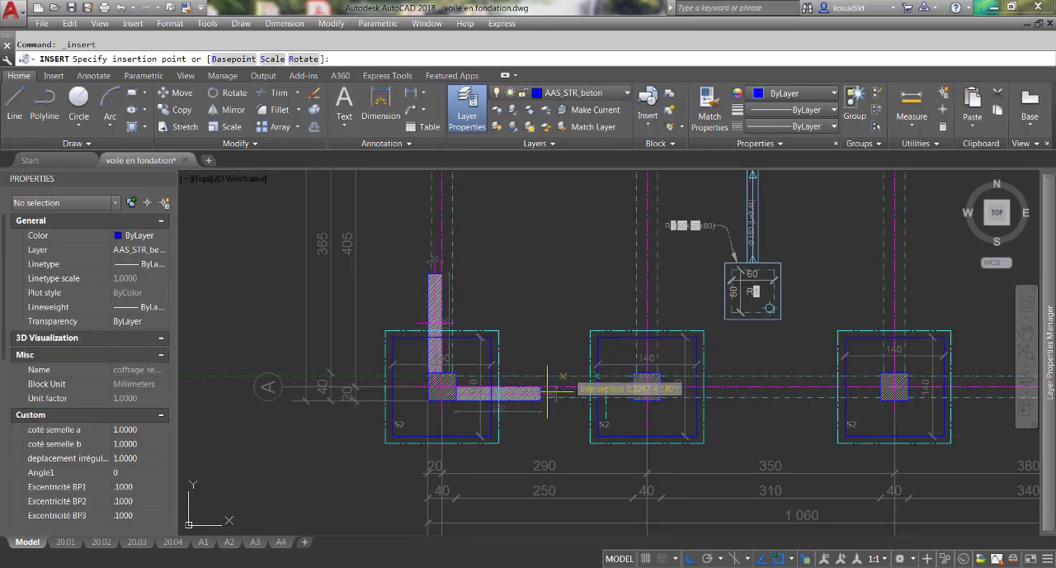
{"action": "scroll", "coordinate": [547, 387], "scroll_direction": "up", "scroll_amount": 5}
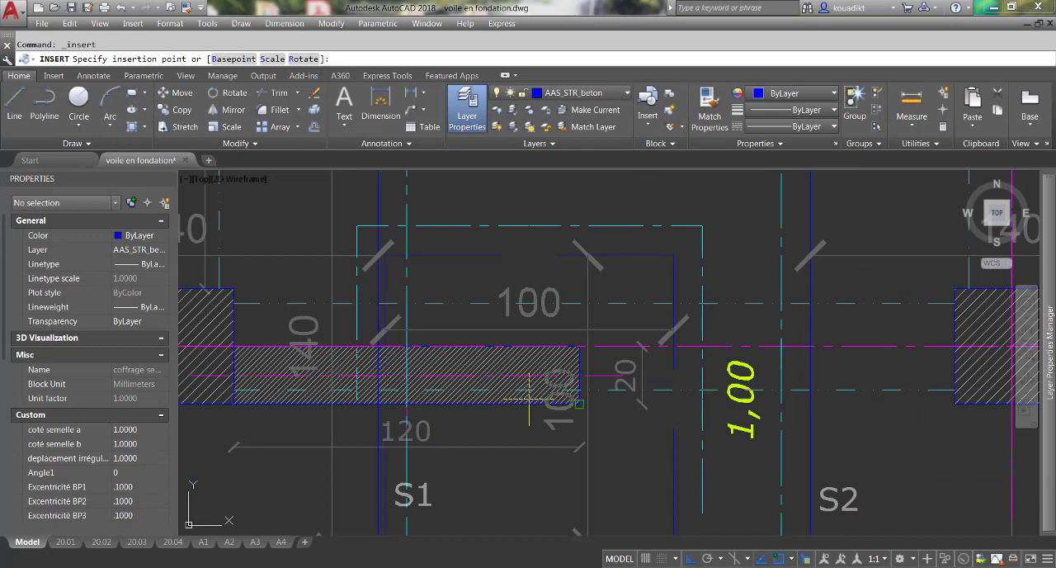
{"action": "left_click", "coordinate": [582, 372]}
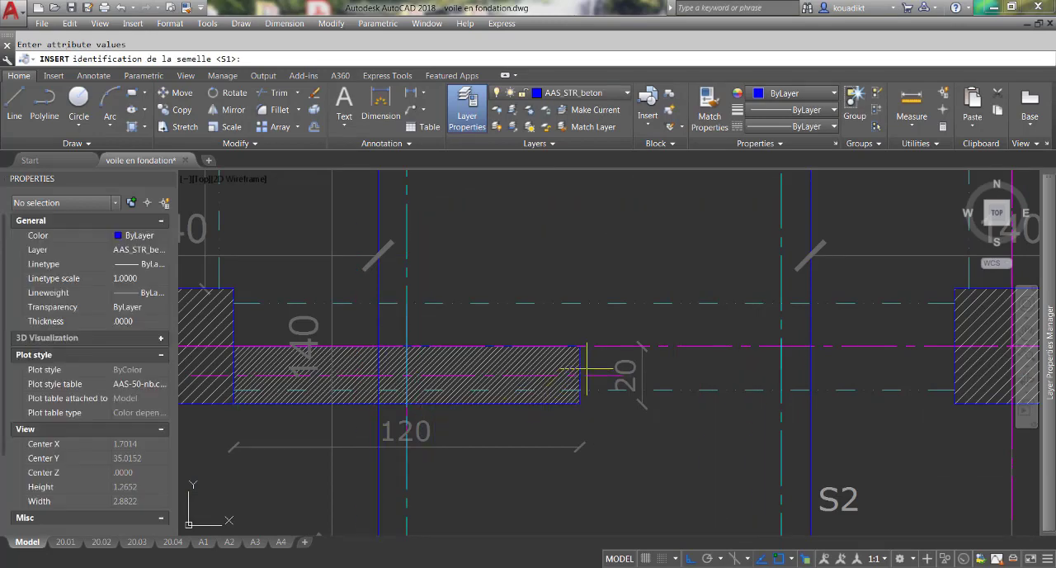
{"action": "key", "text": "Return"}
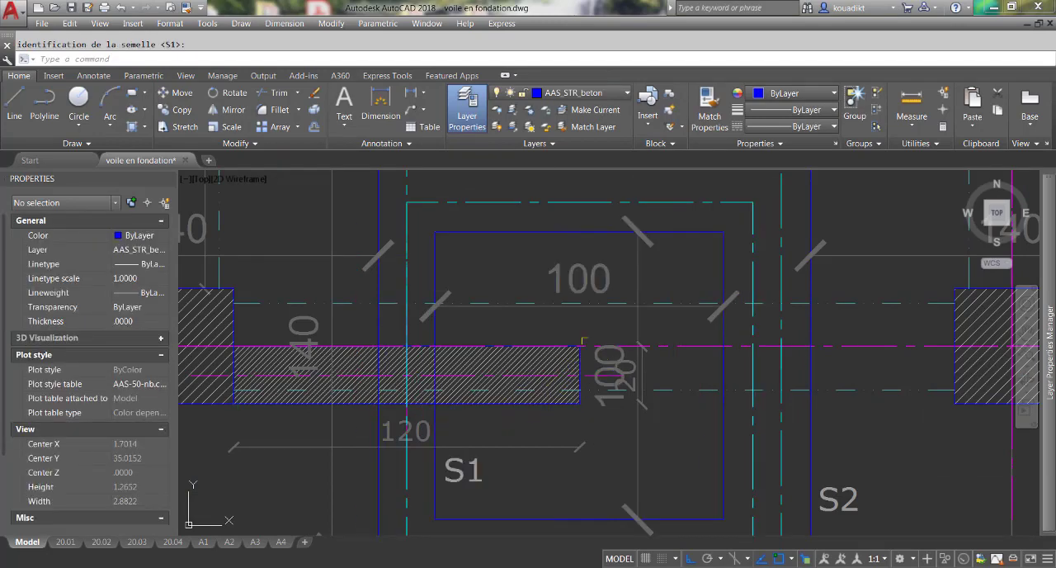
Set the visibility state of the new S1 footing block to "Semelle filante".
{"action": "scroll", "coordinate": [582, 340], "scroll_direction": "down", "scroll_amount": 4}
{"action": "left_click", "coordinate": [568, 406]}
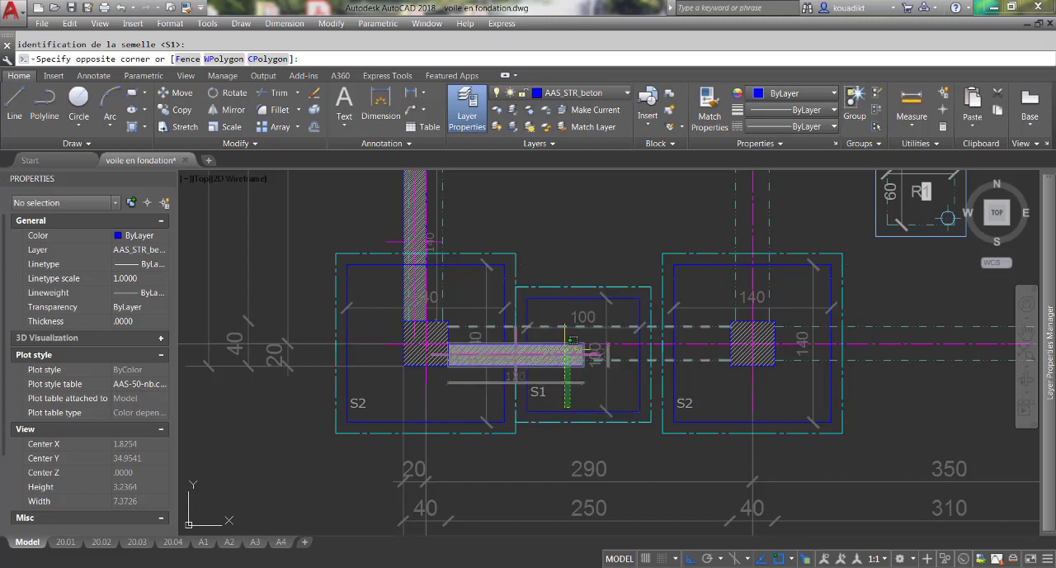
{"action": "left_click", "coordinate": [550, 434]}
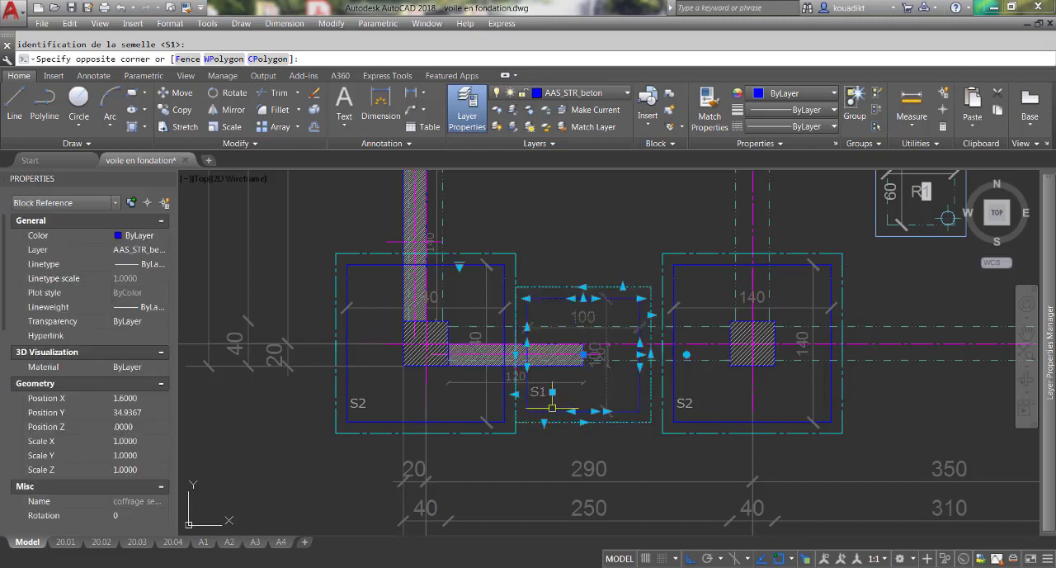
{"action": "left_click", "coordinate": [459, 266]}
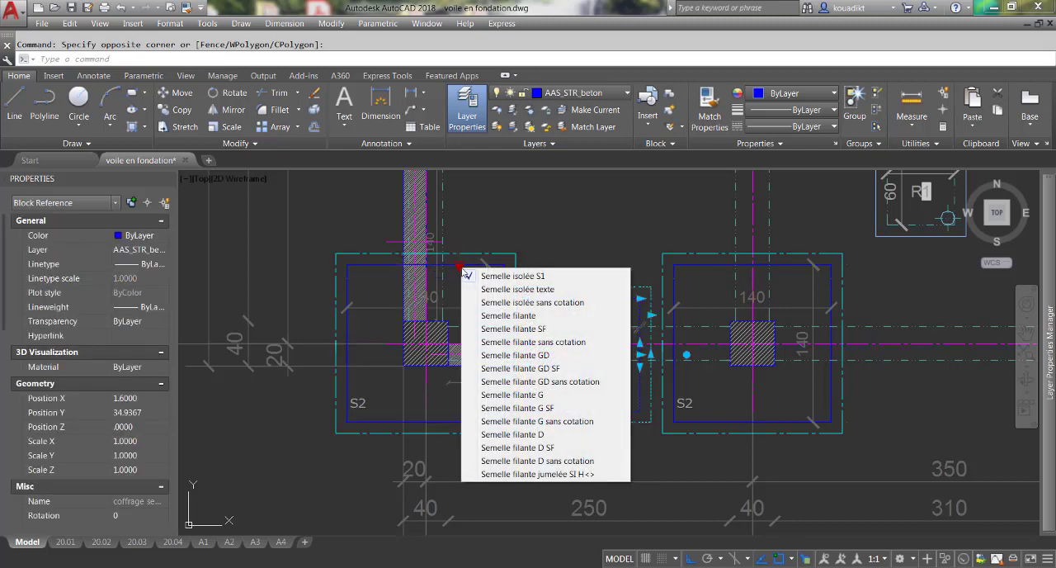
{"action": "left_click", "coordinate": [506, 316]}
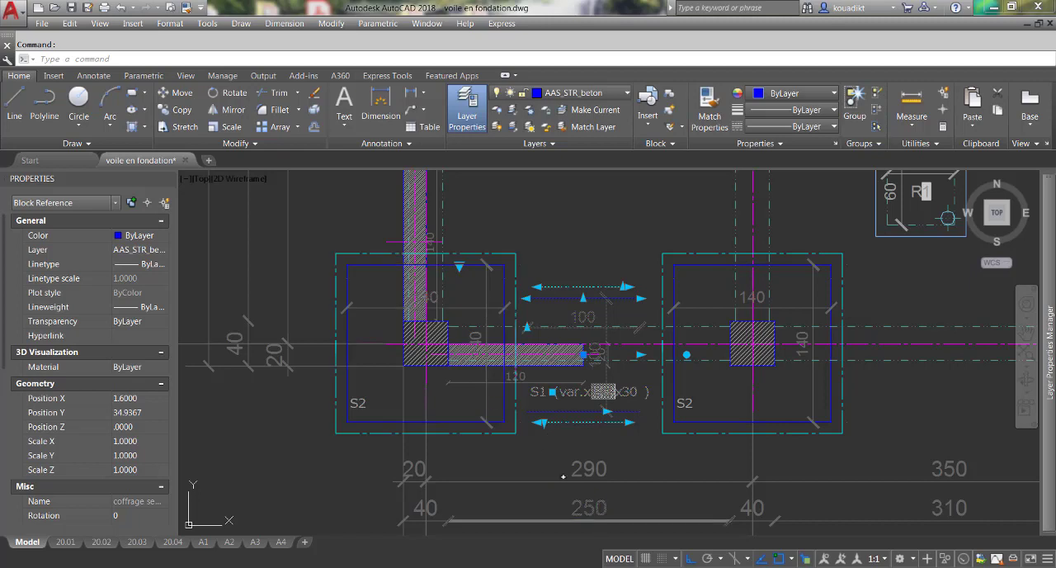
Move the S1 strip footing against the S2 footing on axis 1 and stretch its other end to the S2 footing on axis 2, 150 long.
{"action": "left_click", "coordinate": [186, 95]}
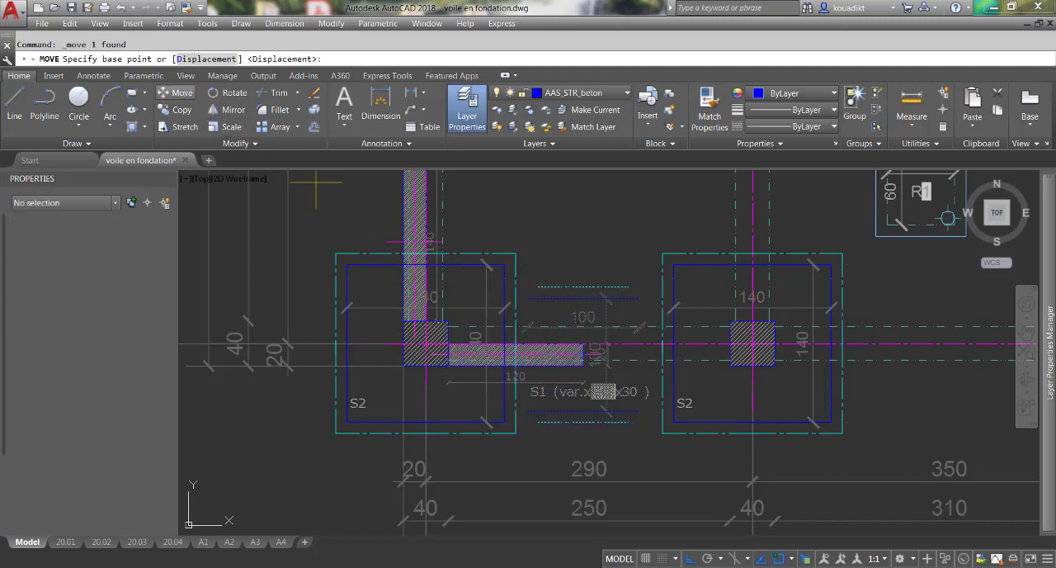
{"action": "left_click", "coordinate": [538, 408]}
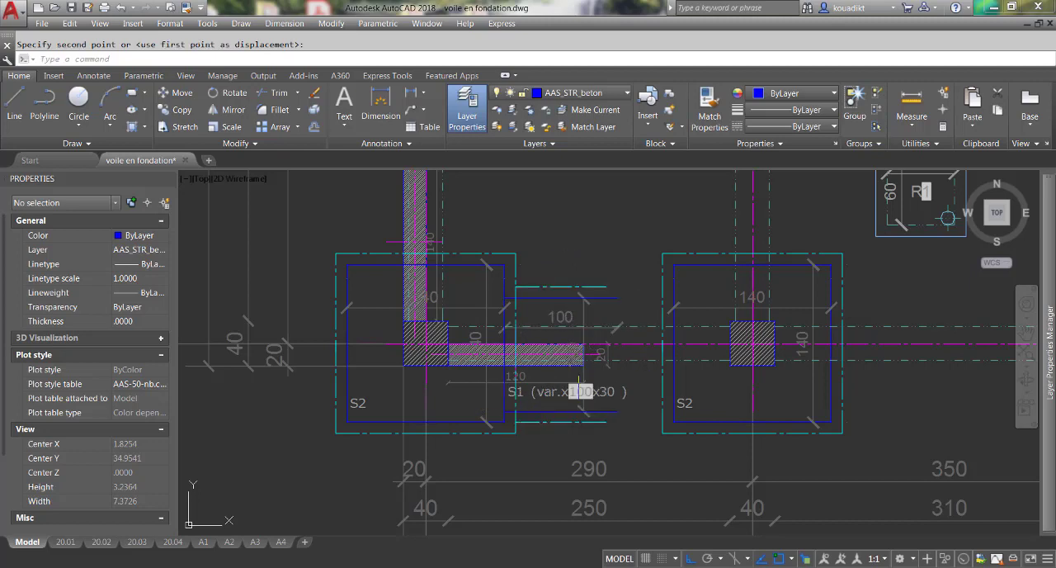
{"action": "left_click", "coordinate": [513, 438]}
{"action": "left_click", "coordinate": [603, 295]}
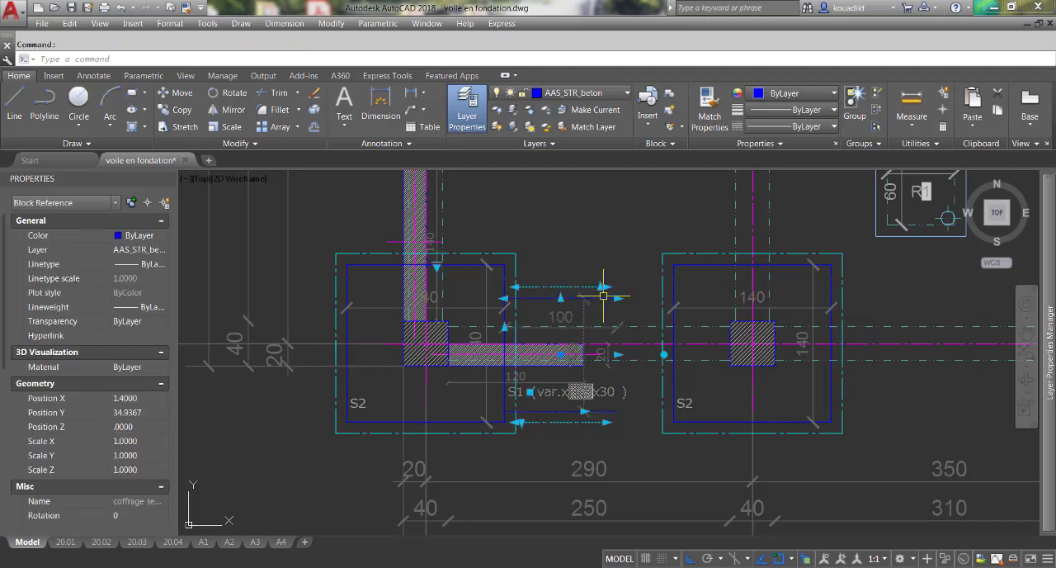
{"action": "left_click", "coordinate": [615, 353]}
{"action": "left_click", "coordinate": [670, 357]}
{"action": "scroll", "coordinate": [670, 357], "scroll_direction": "up", "scroll_amount": 3}
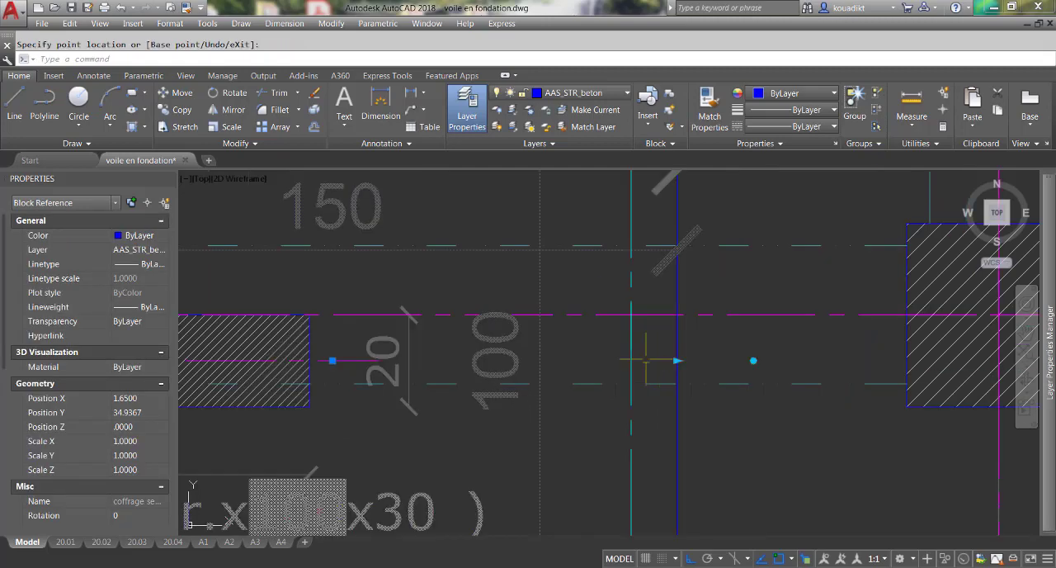
{"action": "scroll", "coordinate": [627, 363], "scroll_direction": "down", "scroll_amount": 5}
{"action": "scroll", "coordinate": [576, 417], "scroll_direction": "up", "scroll_amount": 2}
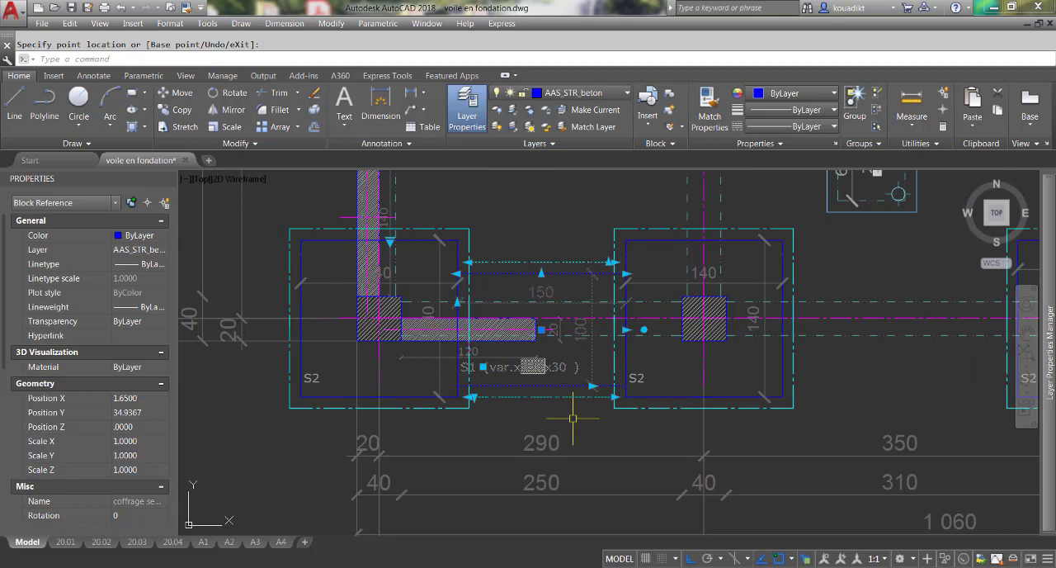
{"action": "key", "text": "Escape"}
{"action": "key", "text": "Escape"}
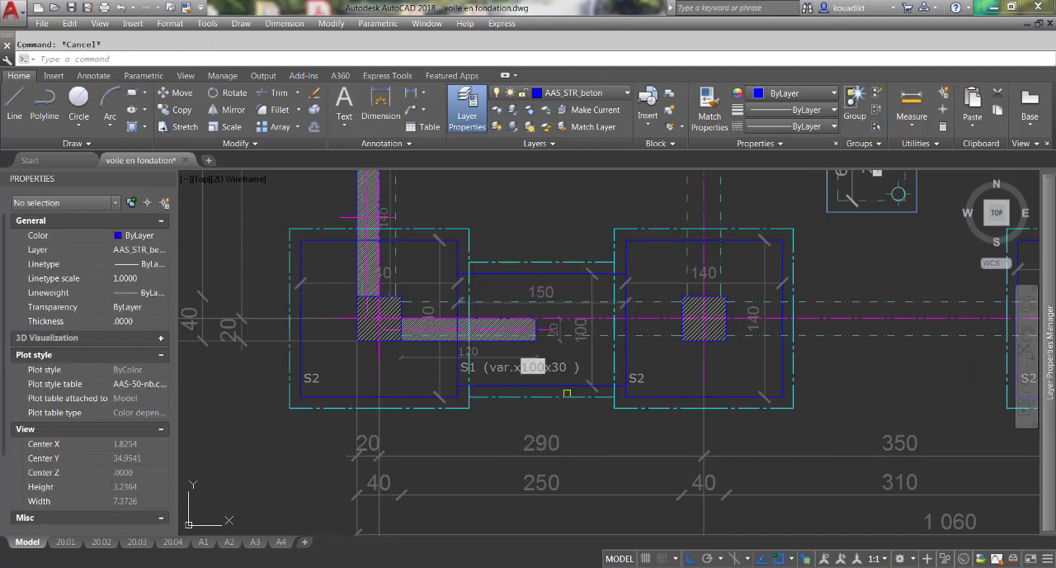
Open the right side of the S2 footing at A-1 between the S1 strip footing's upper and lower edges, and deselect it.
{"action": "scroll", "coordinate": [567, 393], "scroll_direction": "down", "scroll_amount": 4}
{"action": "scroll", "coordinate": [515, 388], "scroll_direction": "up", "scroll_amount": 4}
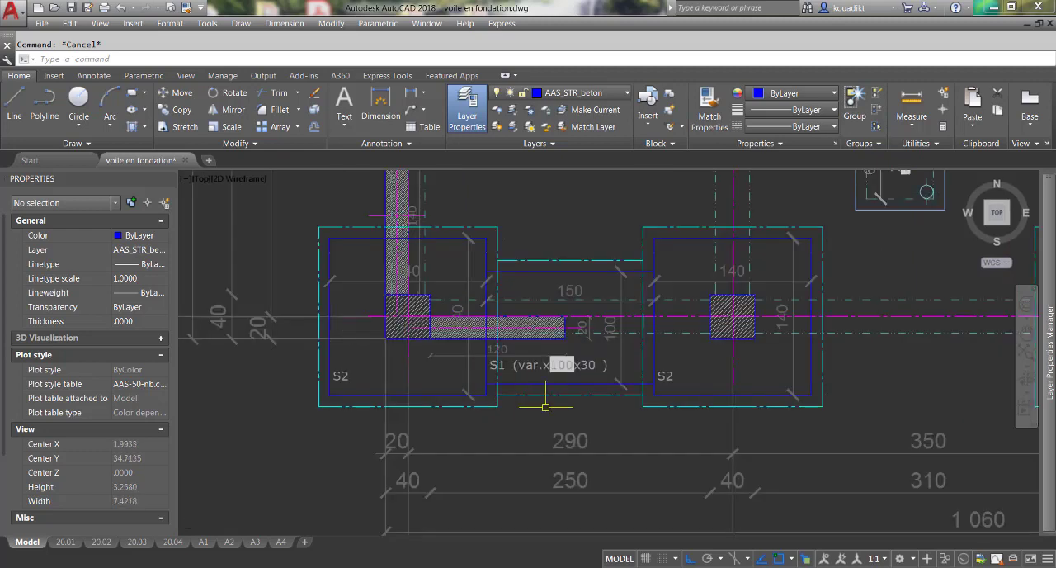
{"action": "scroll", "coordinate": [545, 406], "scroll_direction": "down", "scroll_amount": 2}
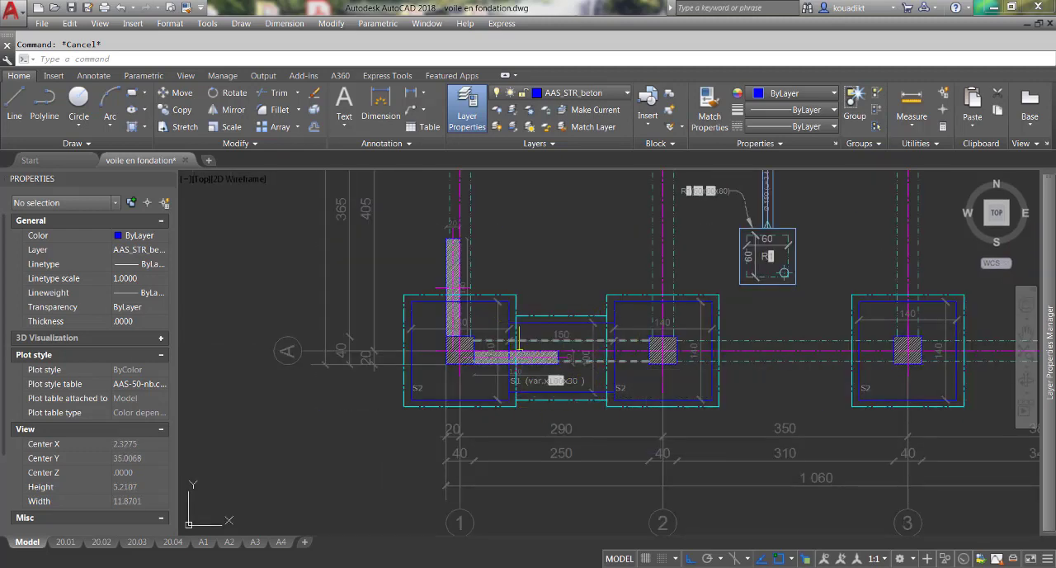
{"action": "scroll", "coordinate": [515, 423], "scroll_direction": "up", "scroll_amount": 2}
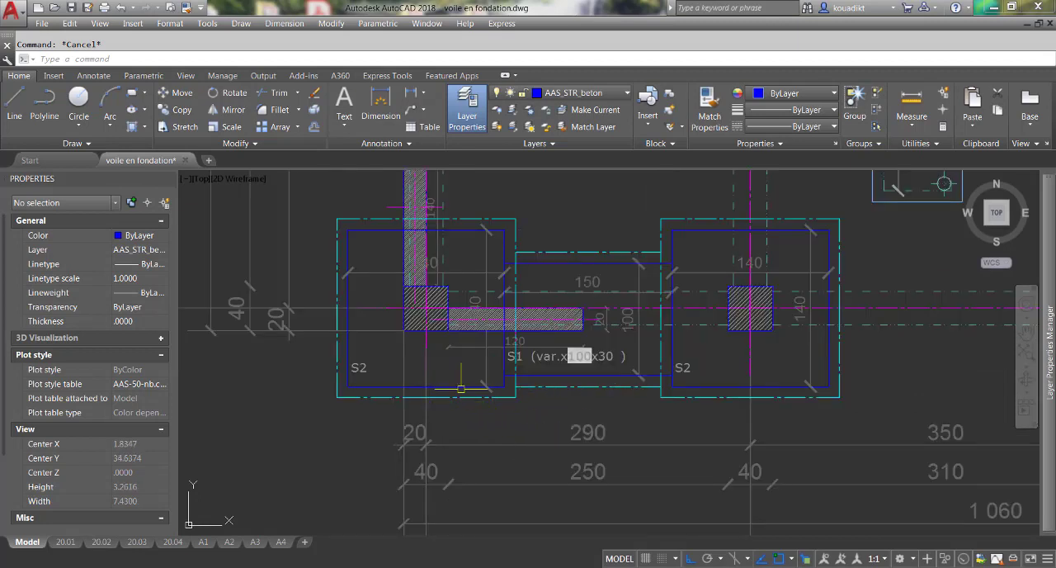
{"action": "left_click", "coordinate": [461, 386]}
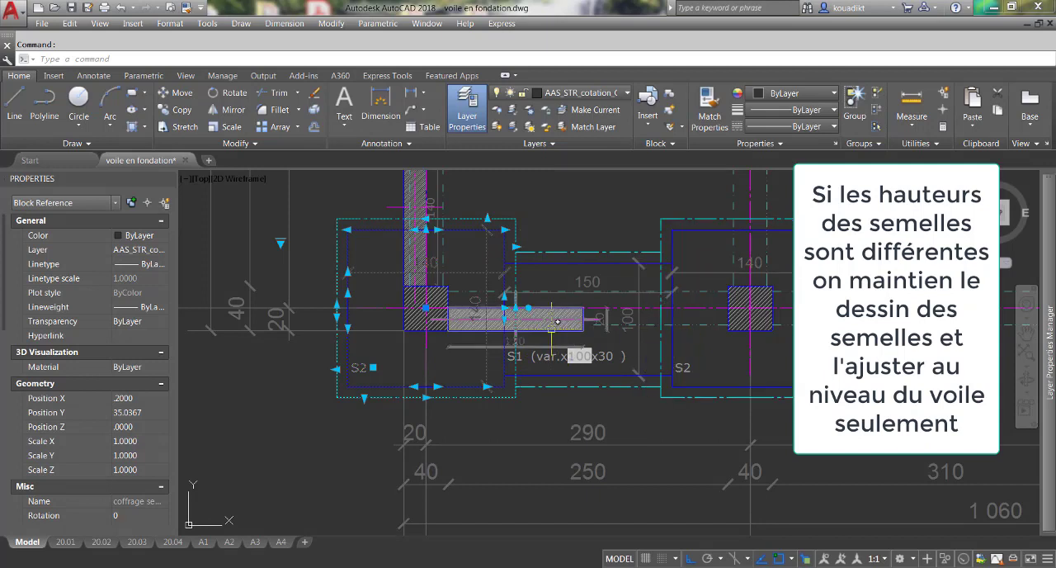
{"action": "scroll", "coordinate": [510, 324], "scroll_direction": "up", "scroll_amount": 2}
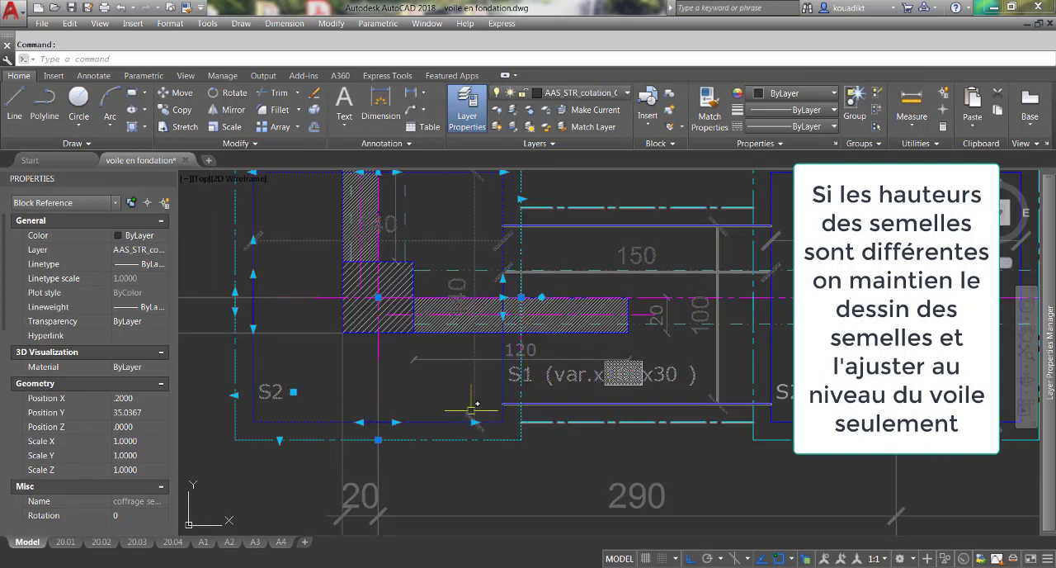
{"action": "left_click", "coordinate": [503, 314]}
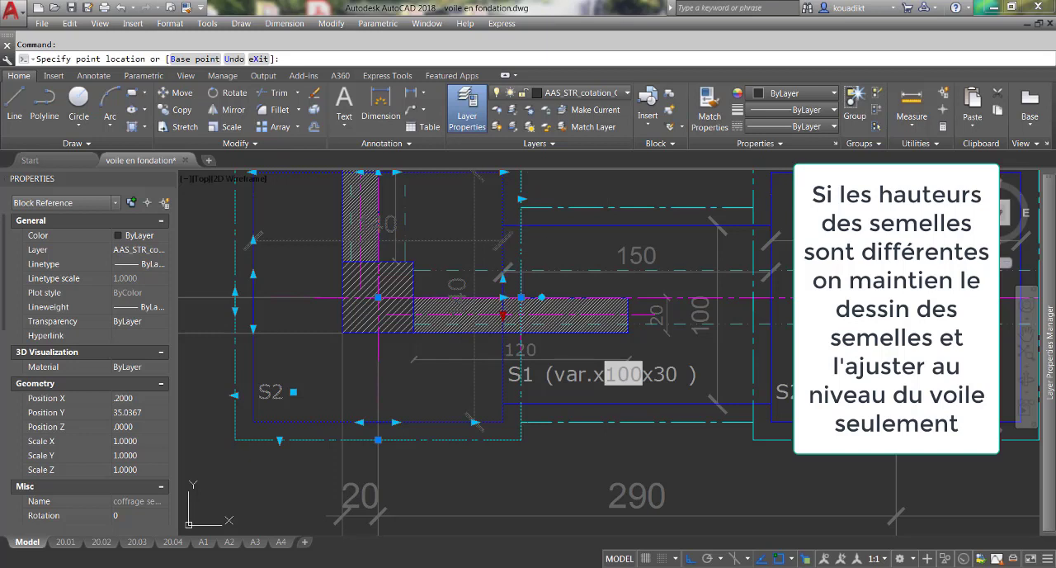
{"action": "left_click", "coordinate": [503, 224]}
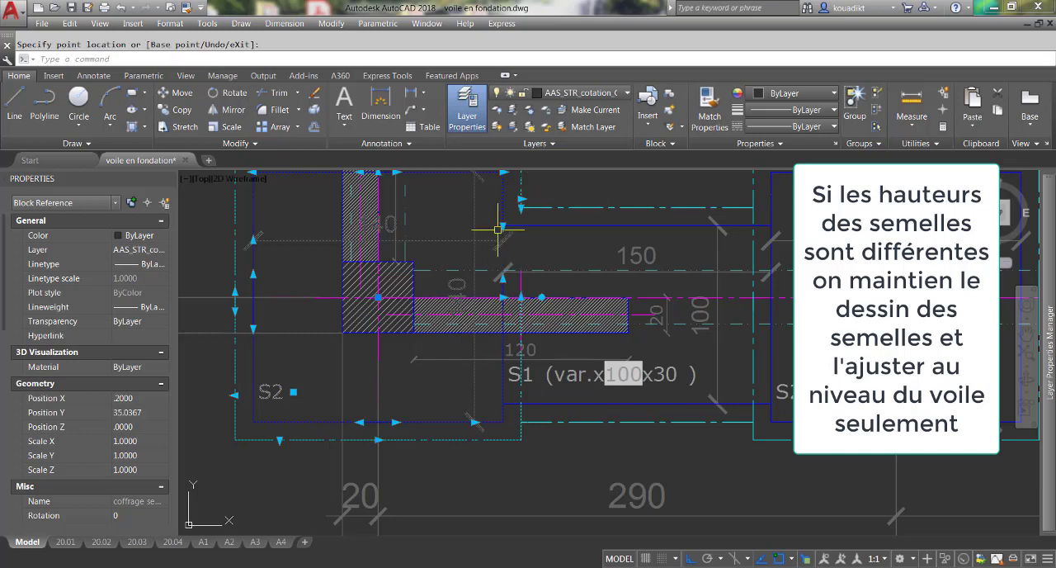
{"action": "left_click", "coordinate": [503, 279]}
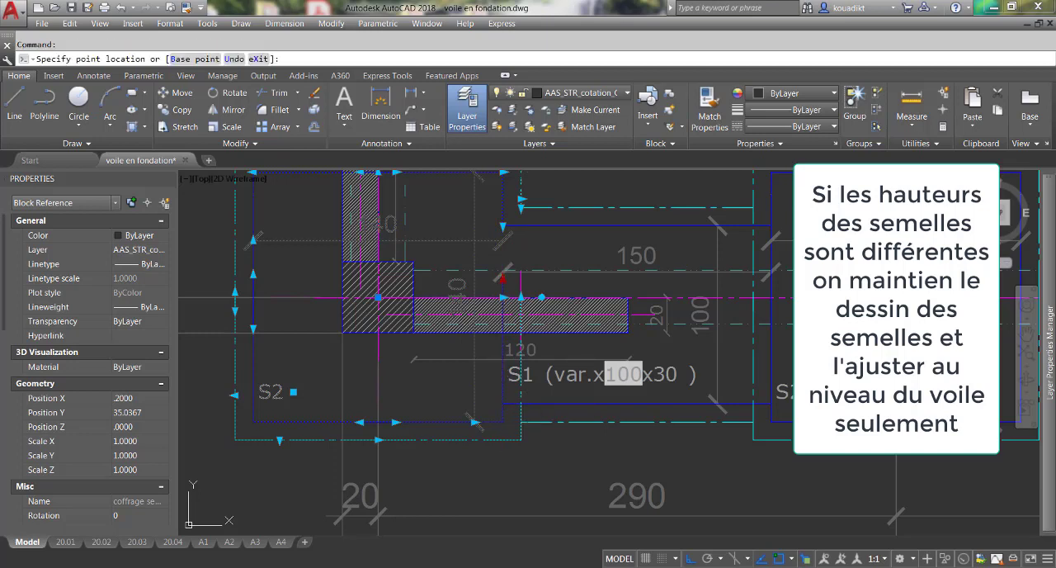
{"action": "left_click", "coordinate": [502, 403]}
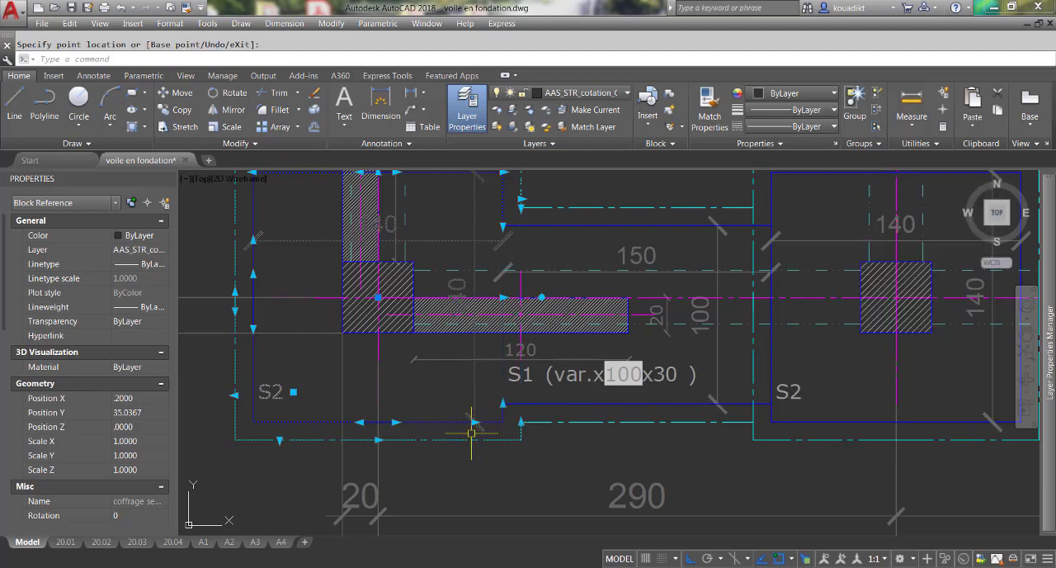
{"action": "key", "text": "Escape"}
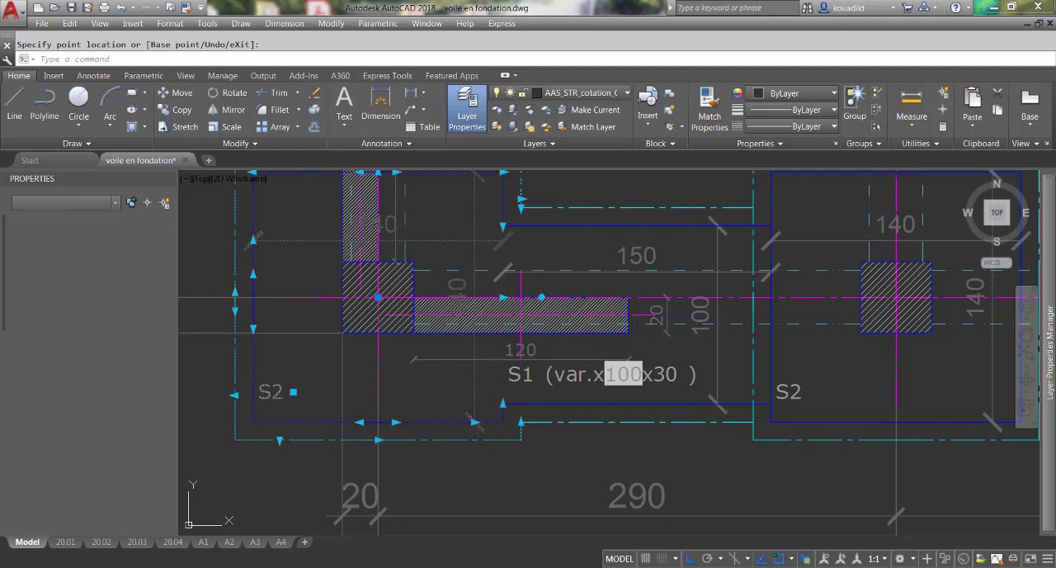
{"action": "key", "text": "Escape"}
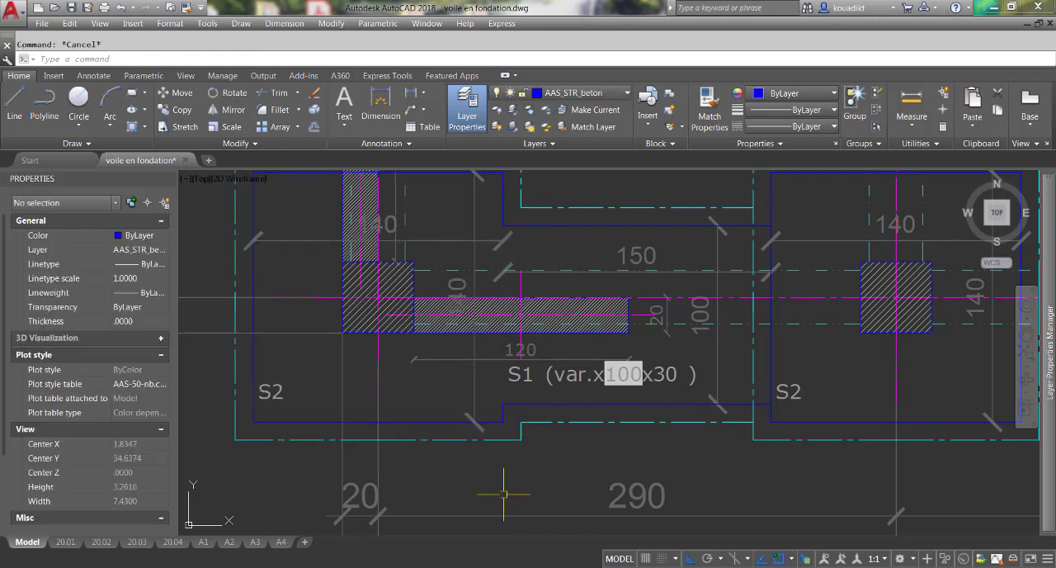
Open the side of the S2 footing at A-2 facing the S1 strip footing, between the strip's upper and lower edges, and deselect it.
{"action": "scroll", "coordinate": [496, 474], "scroll_direction": "down", "scroll_amount": 2}
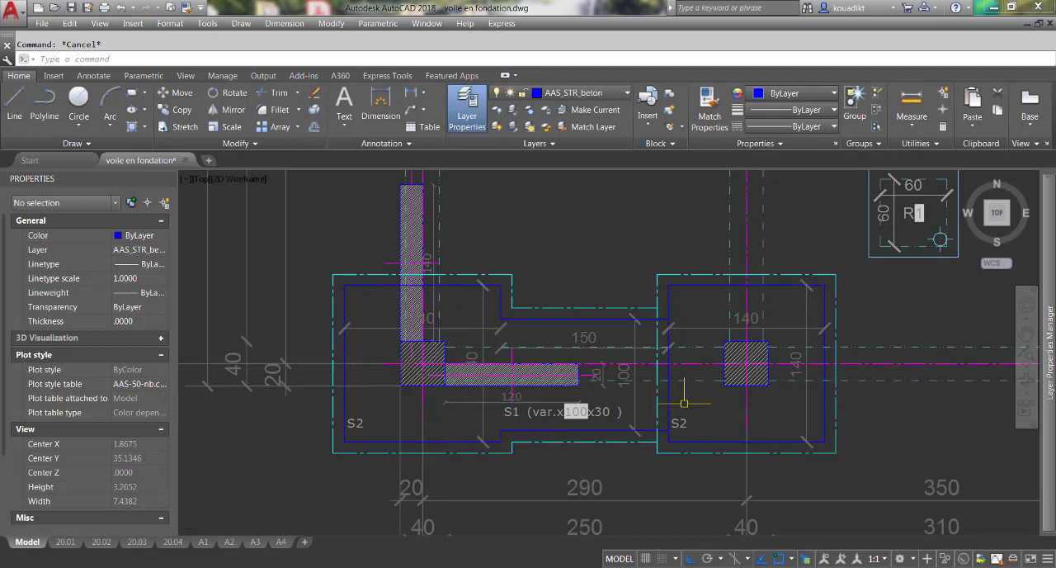
{"action": "scroll", "coordinate": [672, 404], "scroll_direction": "up", "scroll_amount": 2}
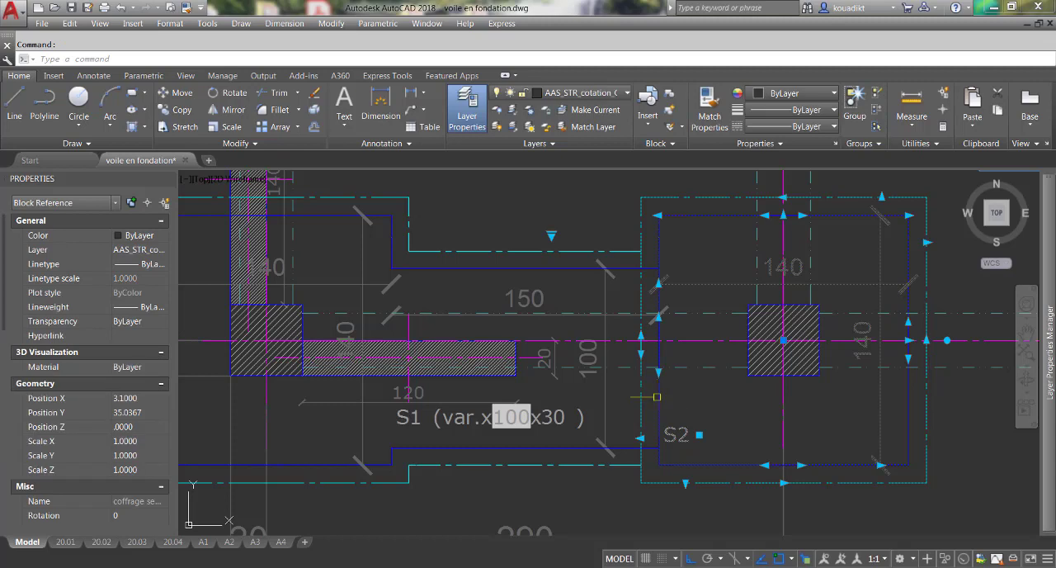
{"action": "left_click", "coordinate": [658, 373]}
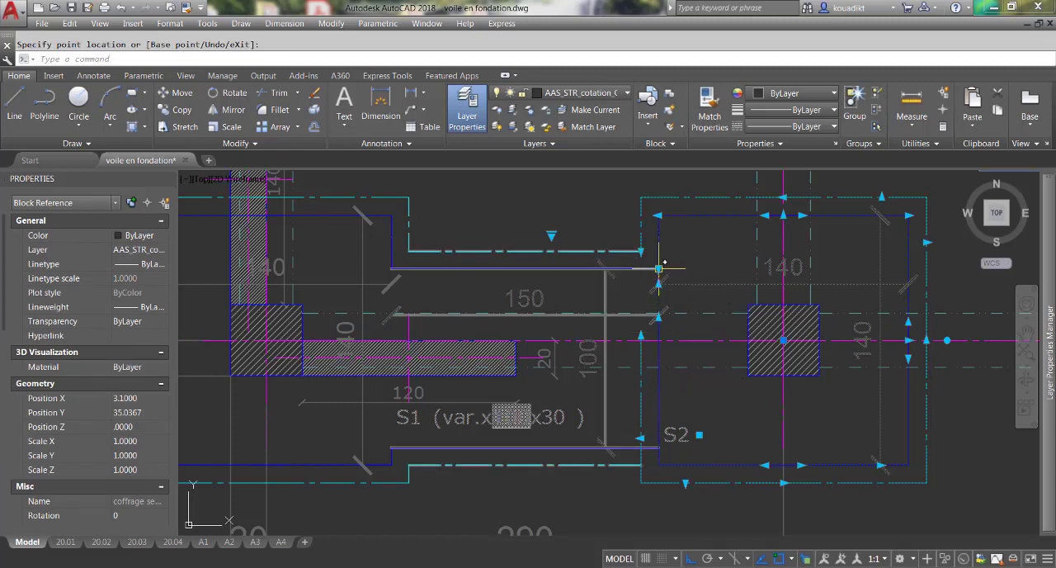
{"action": "left_click", "coordinate": [659, 317]}
{"action": "left_click", "coordinate": [659, 318]}
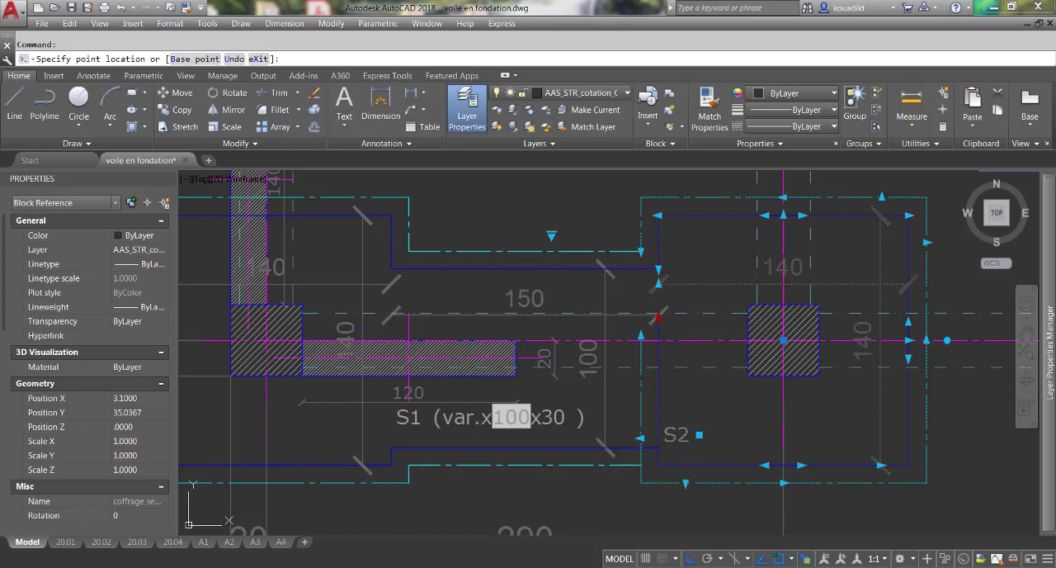
{"action": "key", "text": "Escape"}
{"action": "key", "text": "Escape"}
{"action": "scroll", "coordinate": [693, 426], "scroll_direction": "down", "scroll_amount": 4}
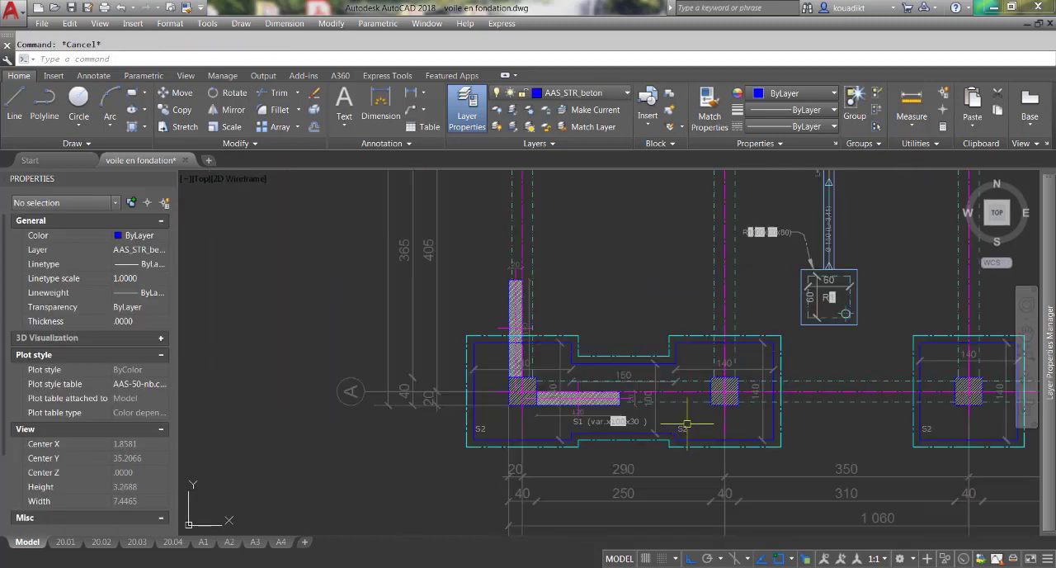
Shift the S1 strip footing's 150 length dimension into line with the 140 width dimensions of the neighbouring S2 footings.
{"action": "scroll", "coordinate": [739, 461], "scroll_direction": "up", "scroll_amount": 2}
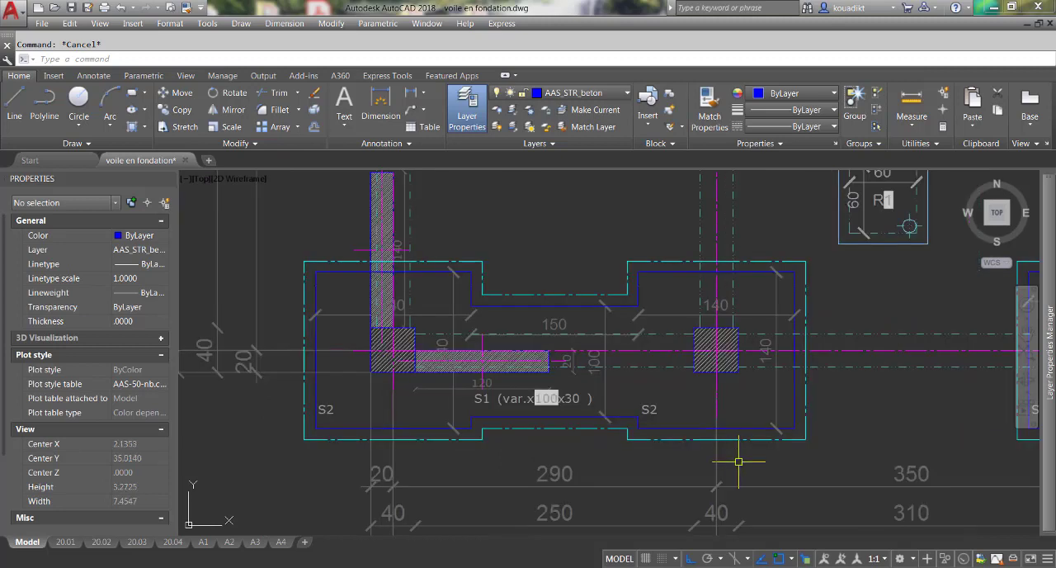
{"action": "scroll", "coordinate": [634, 338], "scroll_direction": "up", "scroll_amount": 3}
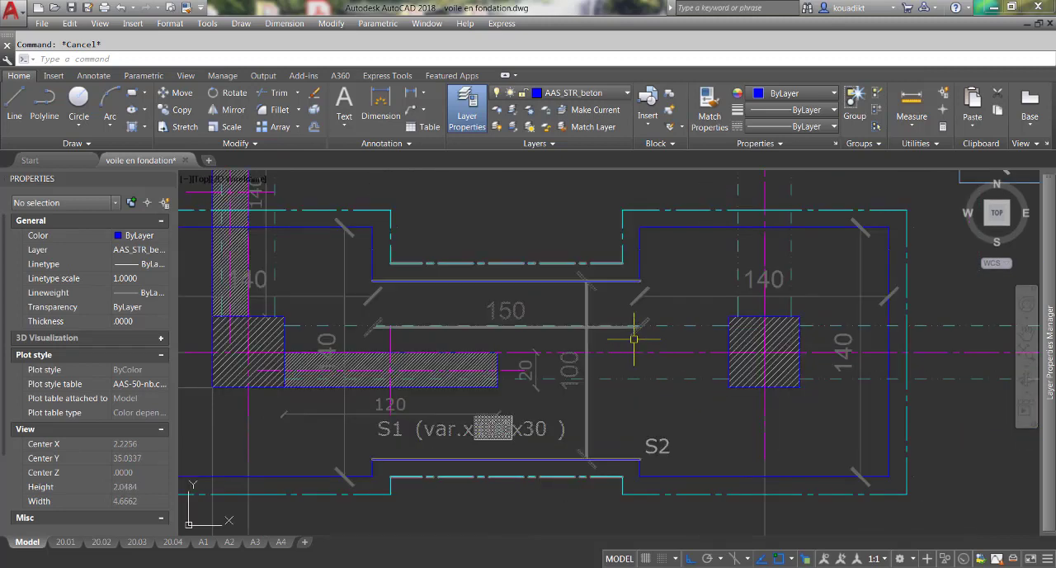
{"action": "left_click", "coordinate": [634, 338]}
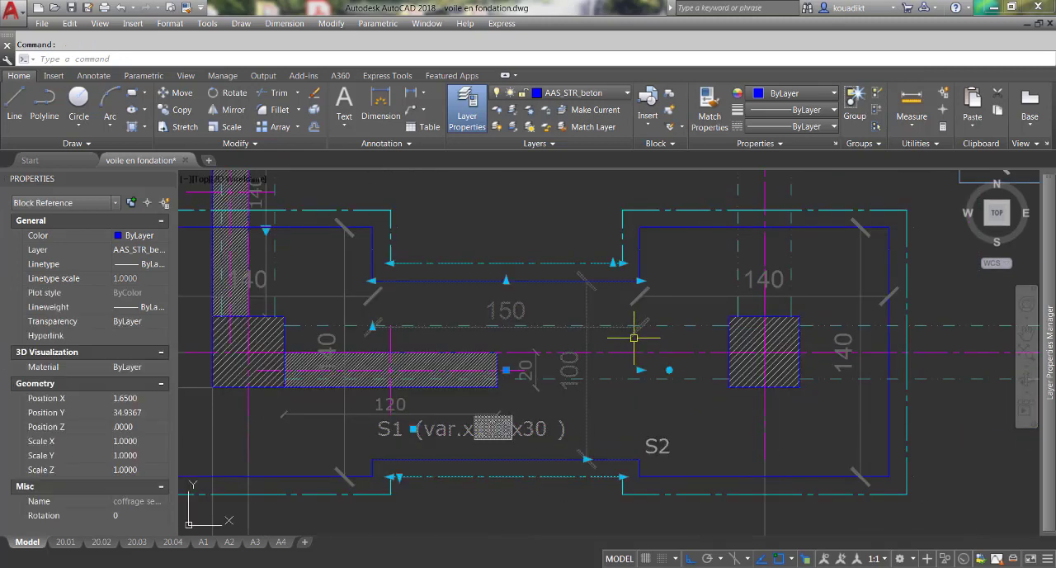
{"action": "left_click", "coordinate": [373, 326]}
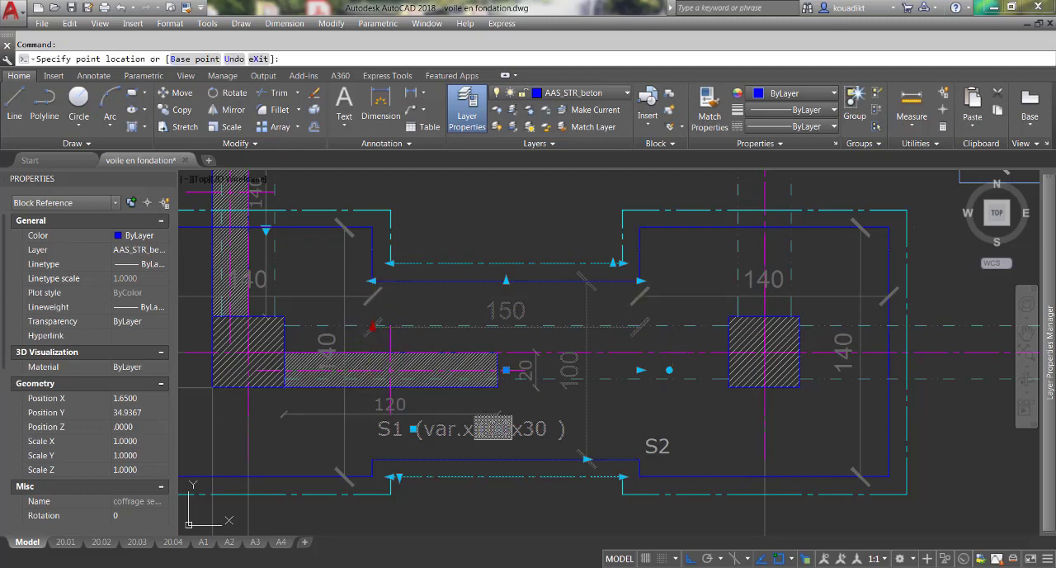
{"action": "key", "text": "Escape"}
{"action": "scroll", "coordinate": [559, 350], "scroll_direction": "down", "scroll_amount": 4}
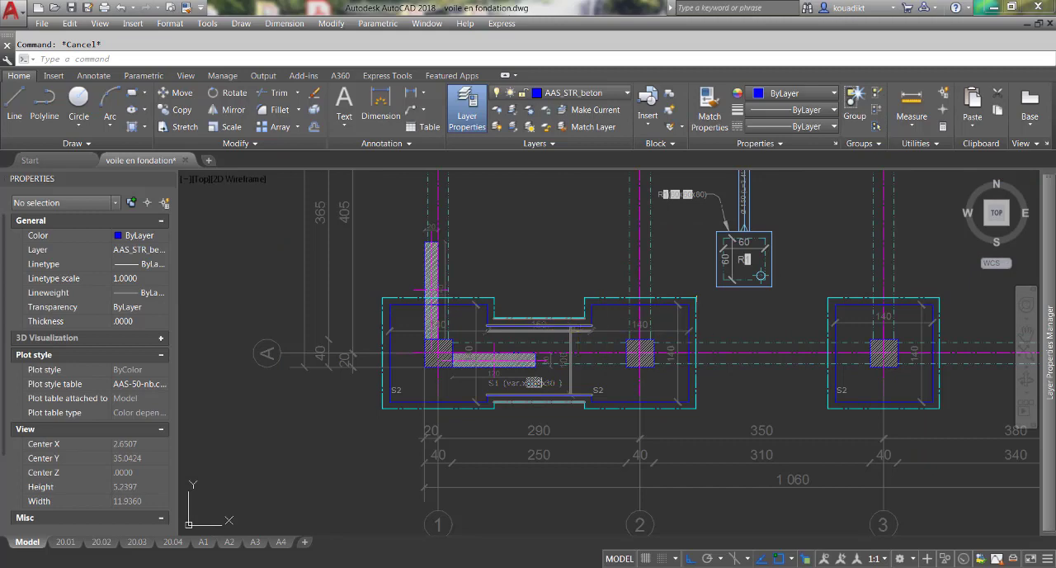
{"action": "scroll", "coordinate": [556, 403], "scroll_direction": "up", "scroll_amount": 2}
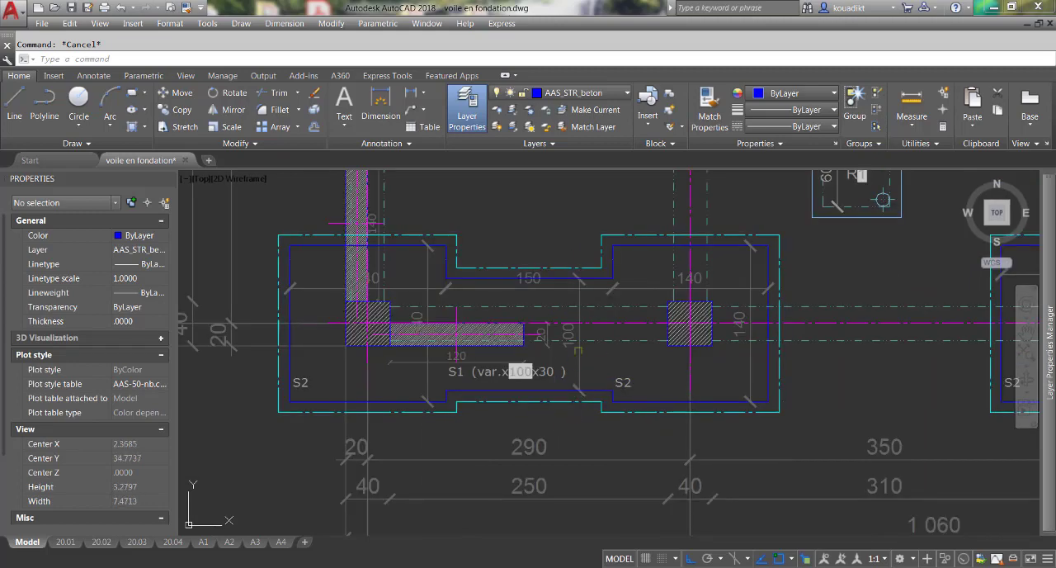
{"action": "scroll", "coordinate": [337, 285], "scroll_direction": "up", "scroll_amount": 2}
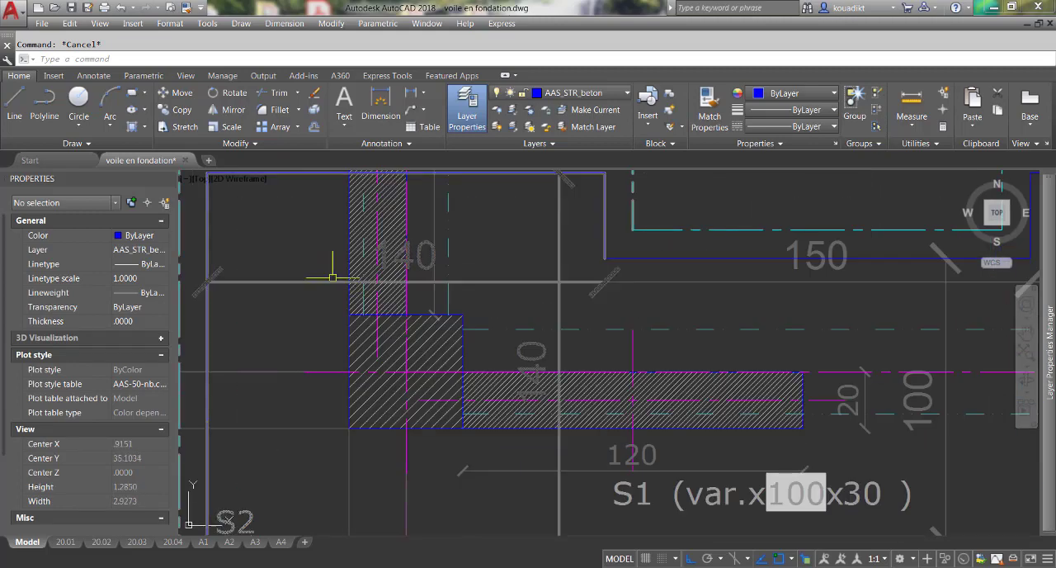
Insert the "coffrage semelle plan fondation" block at the upper end of the vertical wall, keeping the identification S1.
{"action": "scroll", "coordinate": [515, 421], "scroll_direction": "down", "scroll_amount": 3}
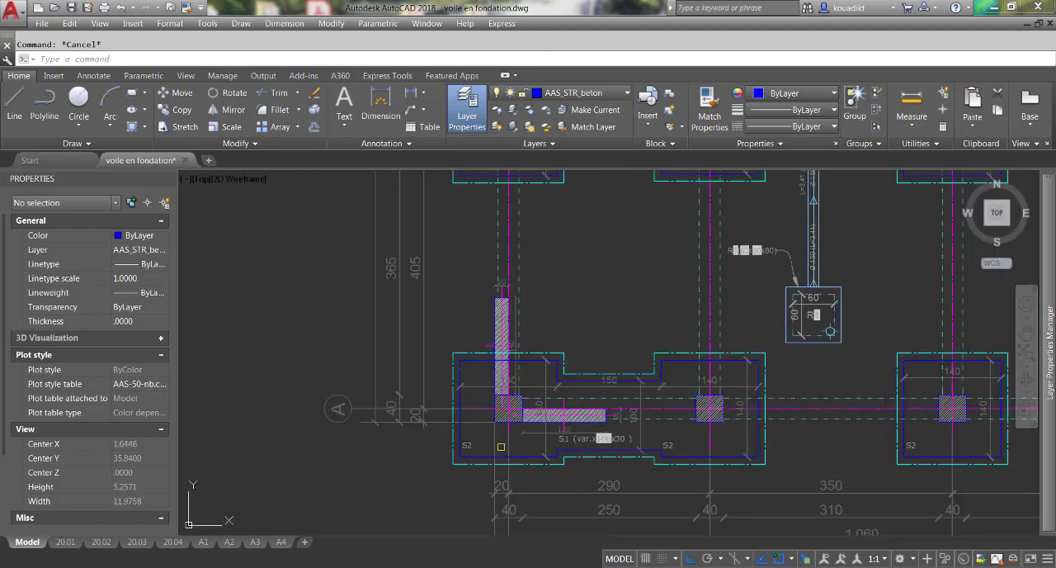
{"action": "scroll", "coordinate": [497, 373], "scroll_direction": "down", "scroll_amount": 2}
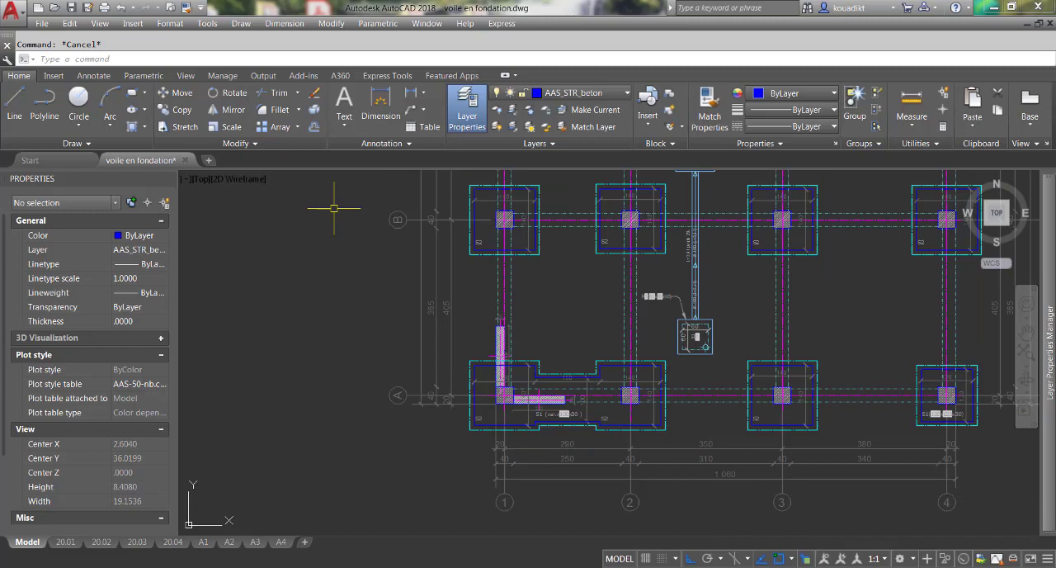
{"action": "left_click", "coordinate": [132, 23]}
{"action": "left_click", "coordinate": [148, 40]}
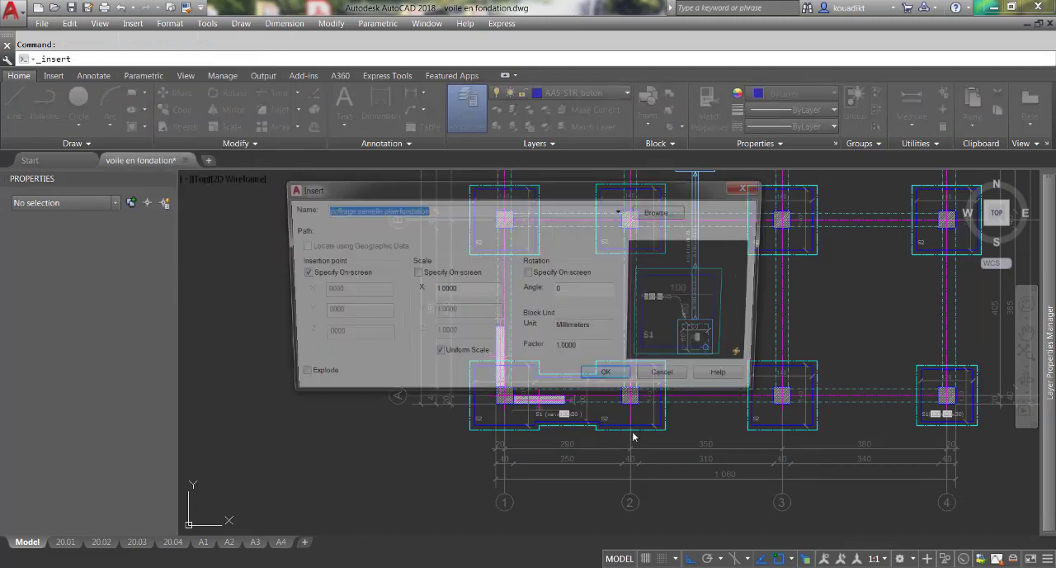
{"action": "left_click", "coordinate": [609, 379]}
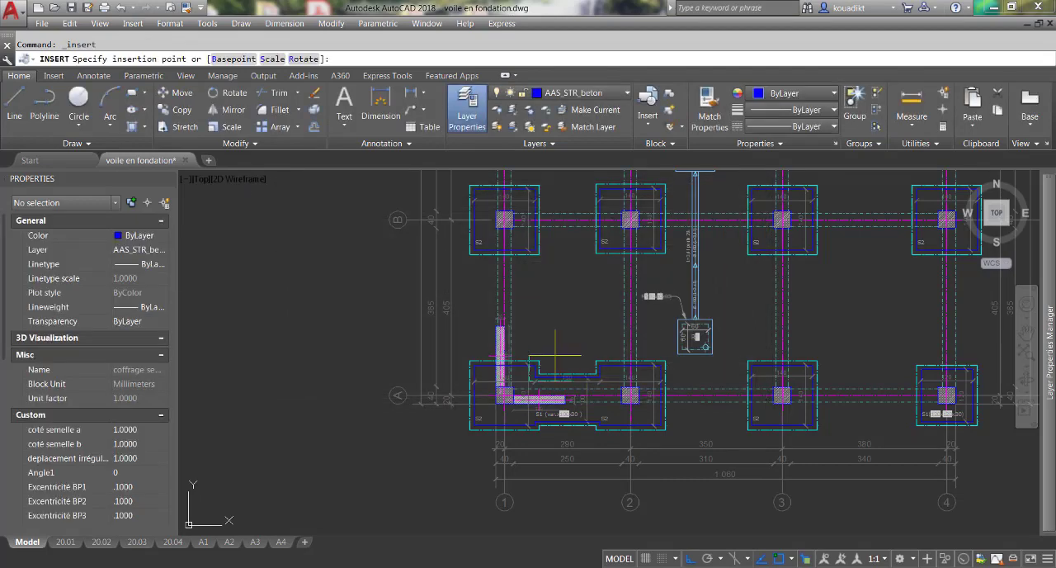
{"action": "scroll", "coordinate": [495, 330], "scroll_direction": "up", "scroll_amount": 3}
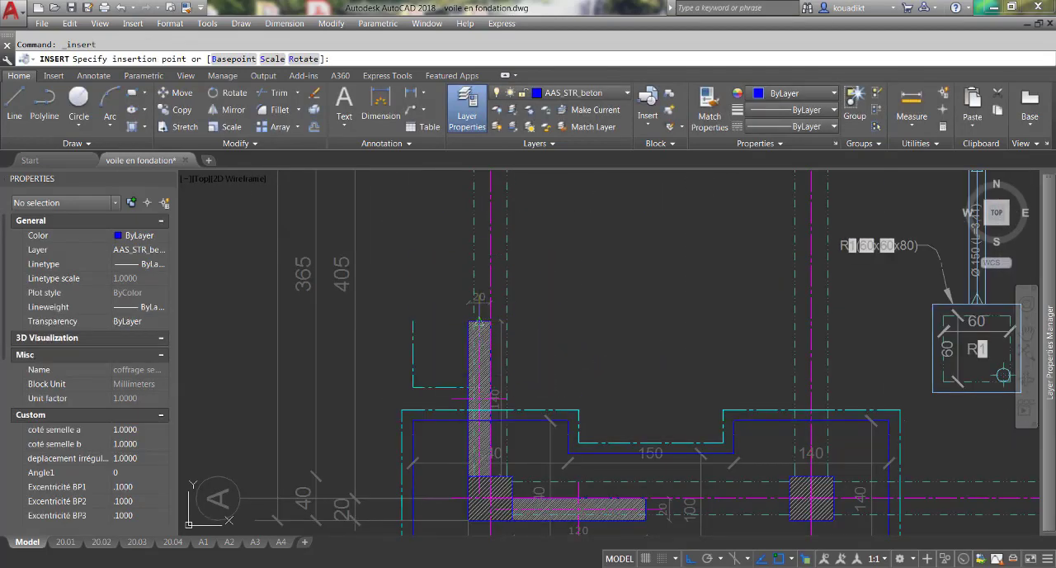
{"action": "left_click", "coordinate": [490, 323]}
{"action": "key", "text": "Return"}
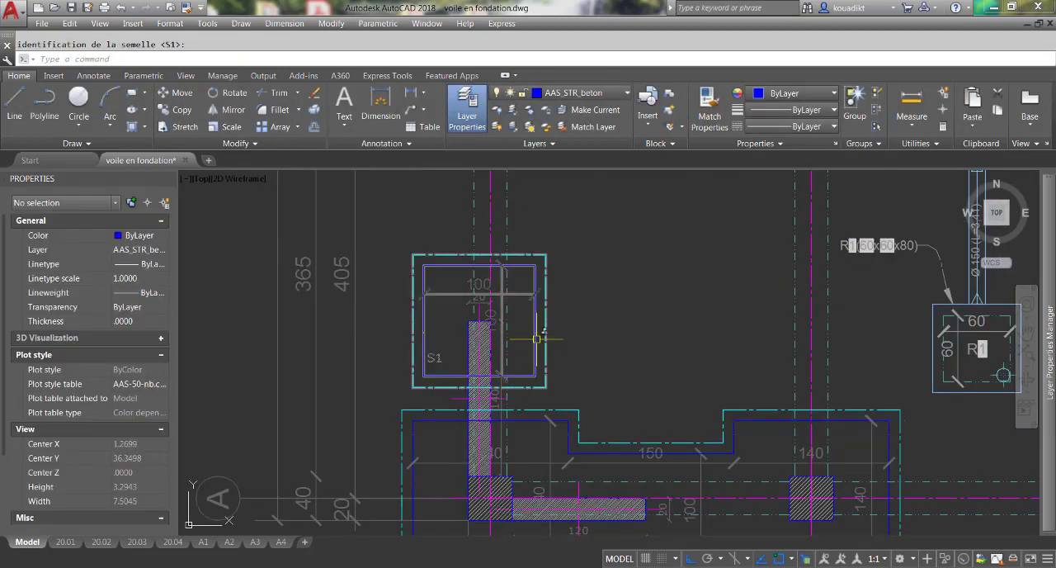
Set the new footing block's visibility state to "Semelle filante D SF" and rotate it upright along the vertical wall, open end facing down.
{"action": "left_click", "coordinate": [538, 338]}
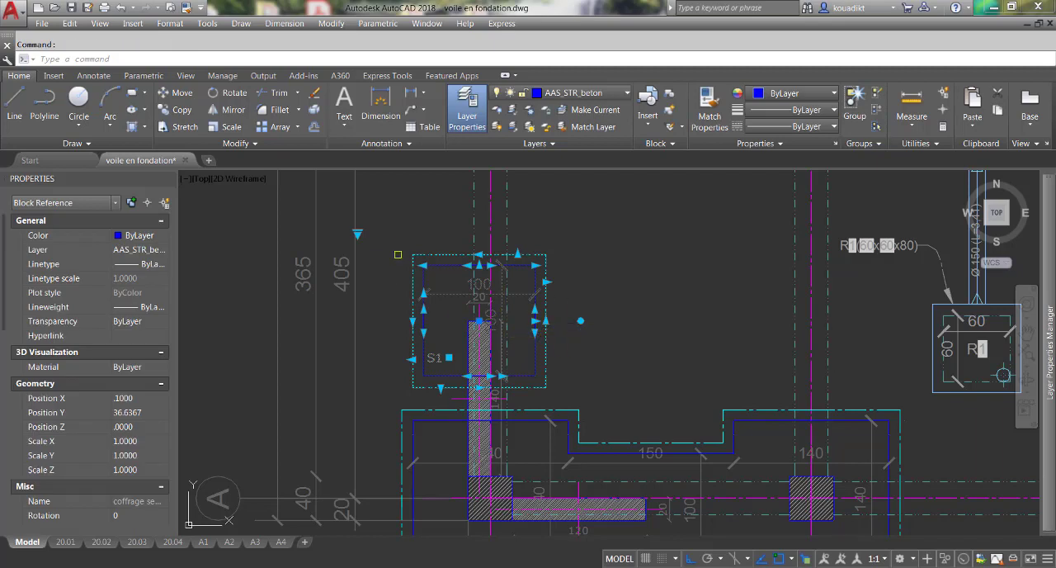
{"action": "left_click", "coordinate": [358, 235]}
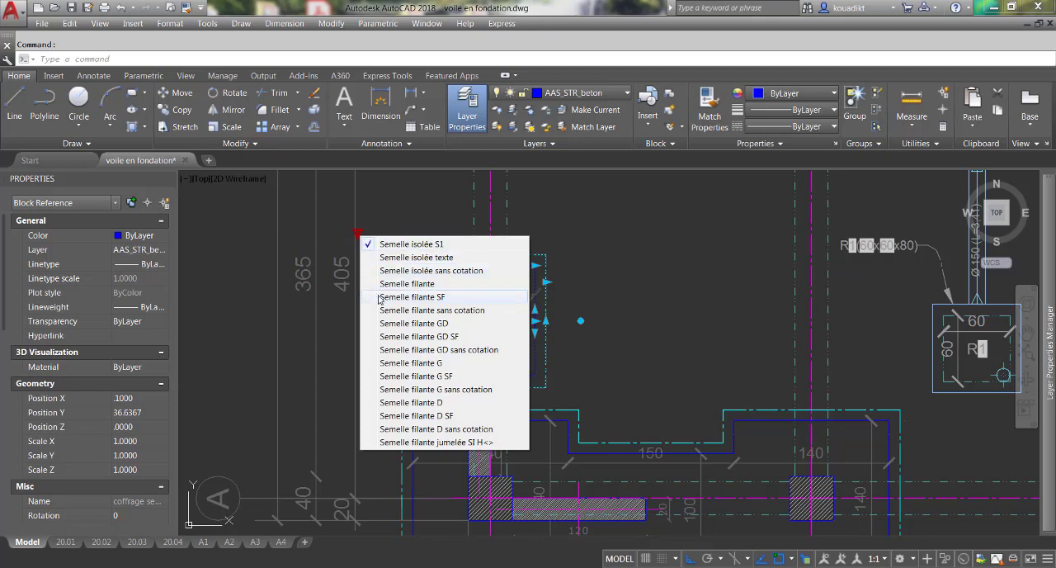
{"action": "left_click", "coordinate": [422, 414]}
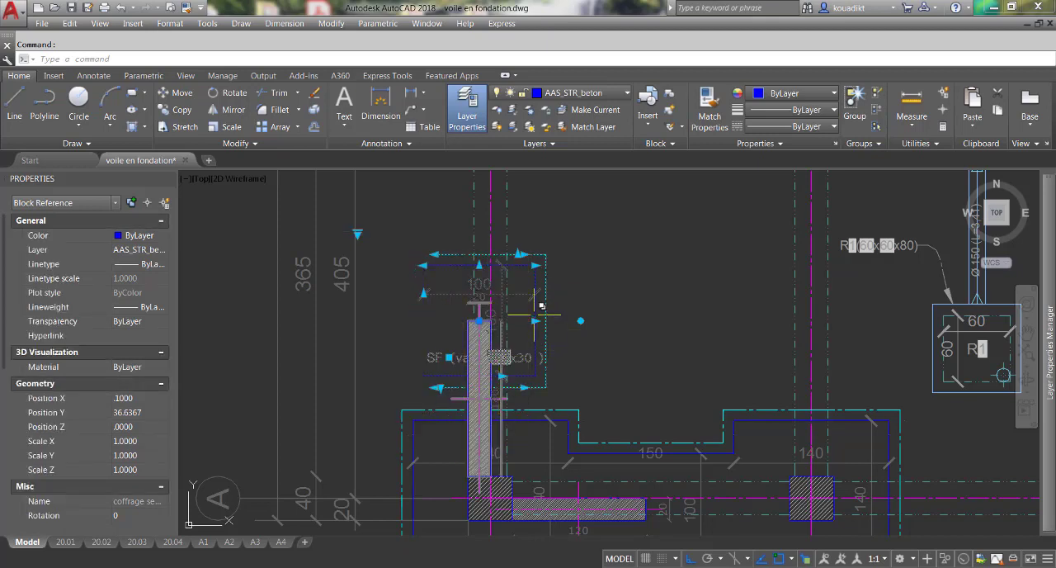
{"action": "left_click", "coordinate": [580, 320]}
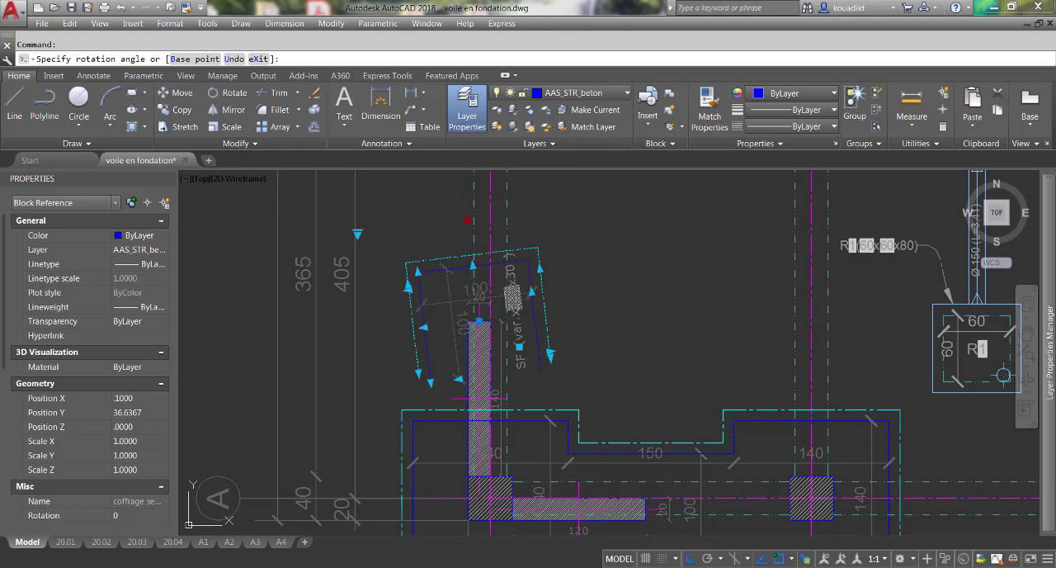
{"action": "left_click", "coordinate": [518, 216]}
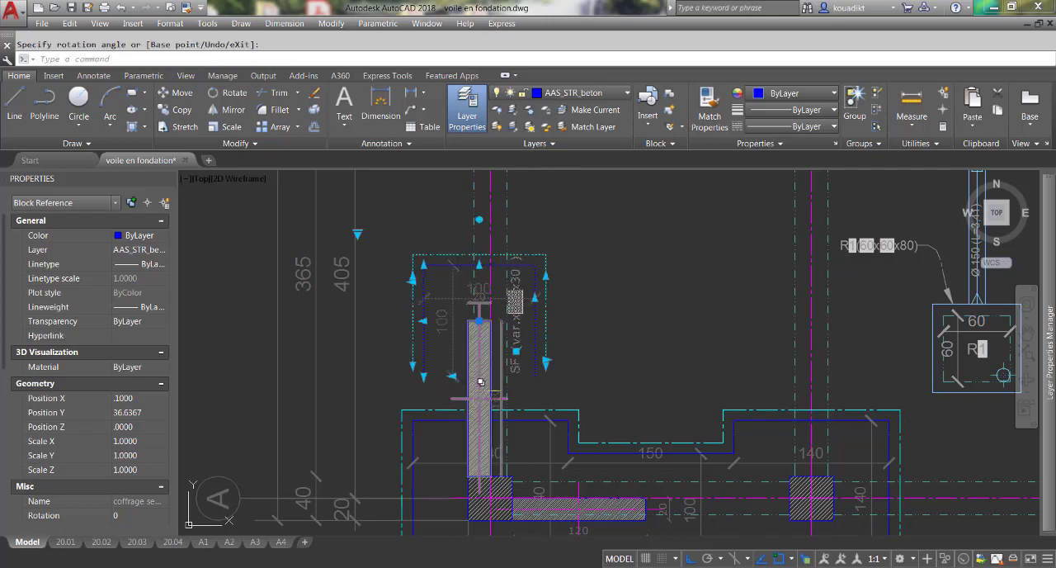
Move the SF strip footing straight down so its open end meets the upper edge of the S2 footing at A-1.
{"action": "scroll", "coordinate": [509, 408], "scroll_direction": "up", "scroll_amount": 2}
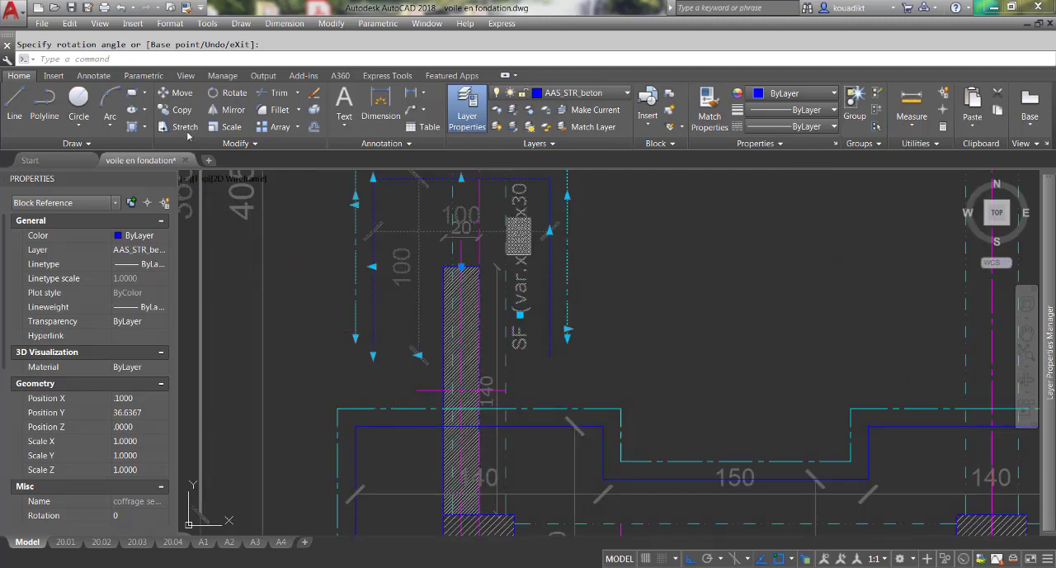
{"action": "left_click", "coordinate": [186, 96]}
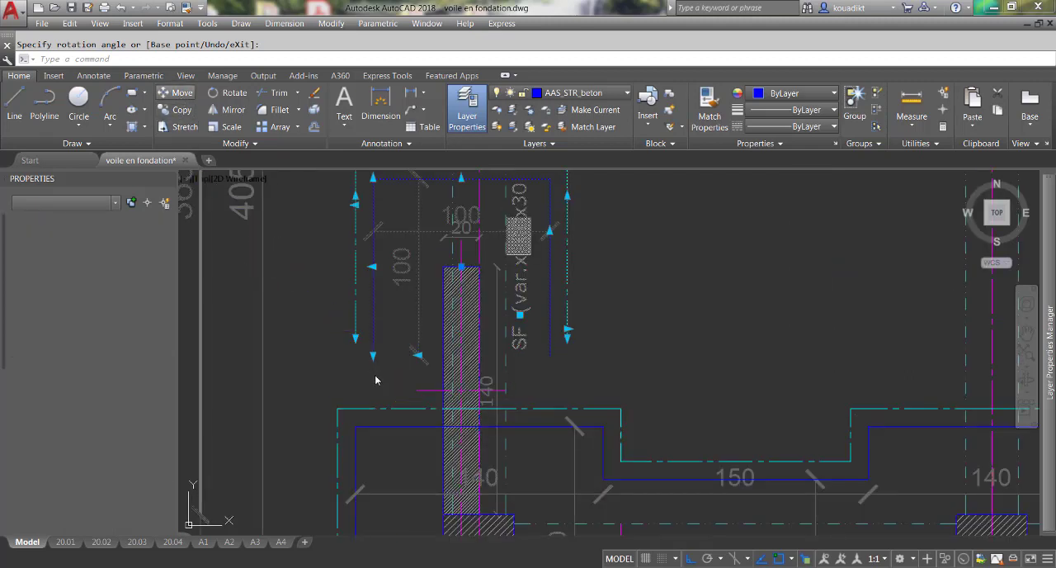
{"action": "left_click", "coordinate": [372, 356]}
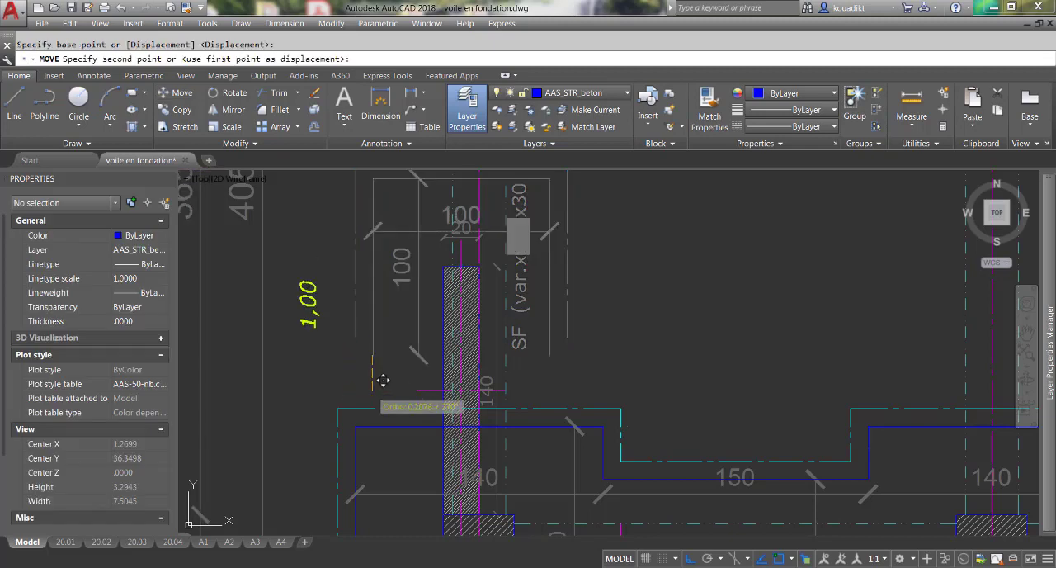
{"action": "left_click", "coordinate": [373, 422]}
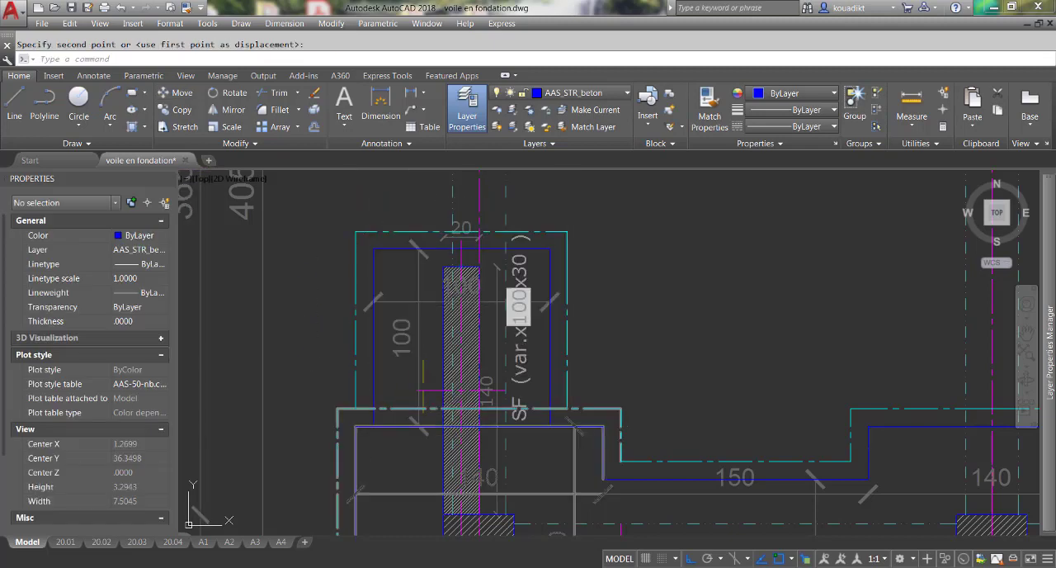
Stretch the SF strip footing's closed upper end past the top of the vertical wall to a length of about 135, and deselect it.
{"action": "left_click", "coordinate": [546, 252]}
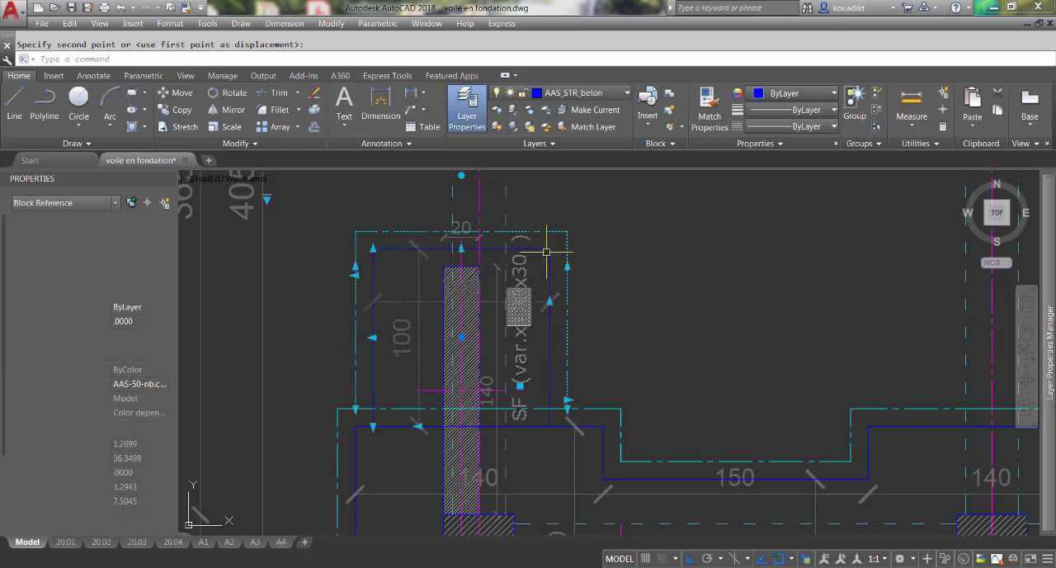
{"action": "left_click", "coordinate": [460, 247]}
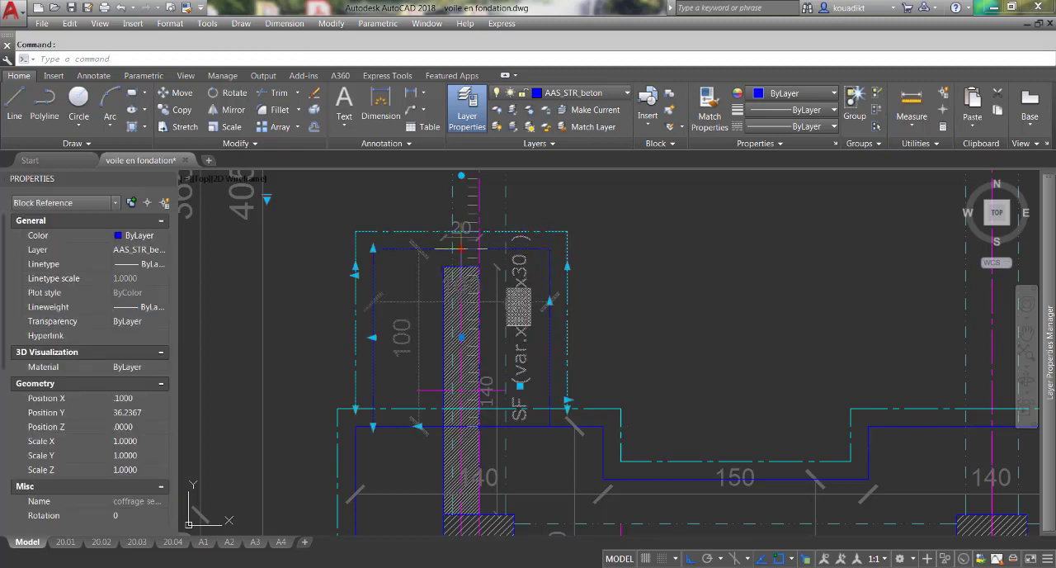
{"action": "left_click", "coordinate": [461, 248]}
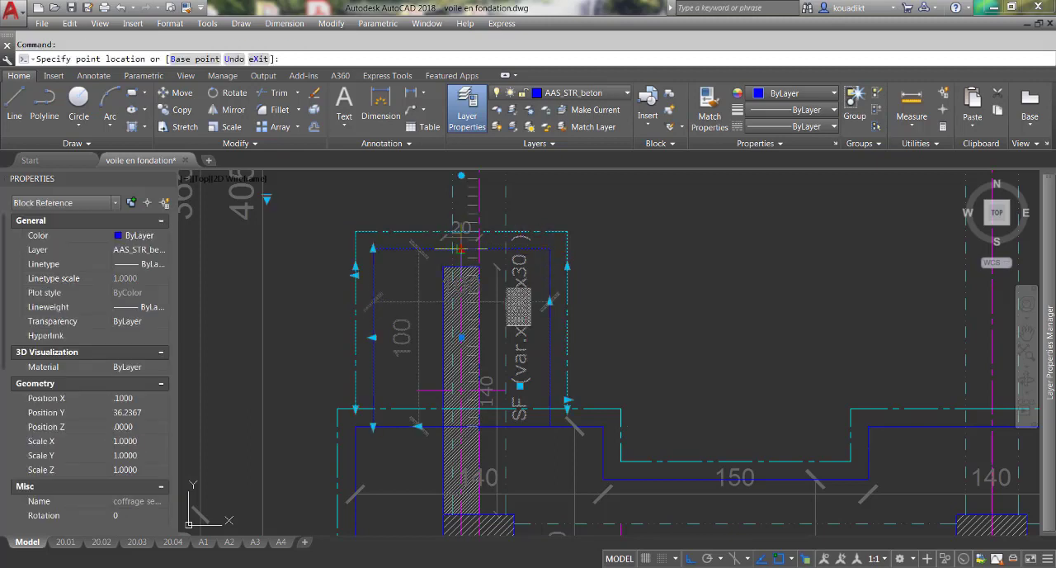
{"action": "left_click", "coordinate": [461, 187]}
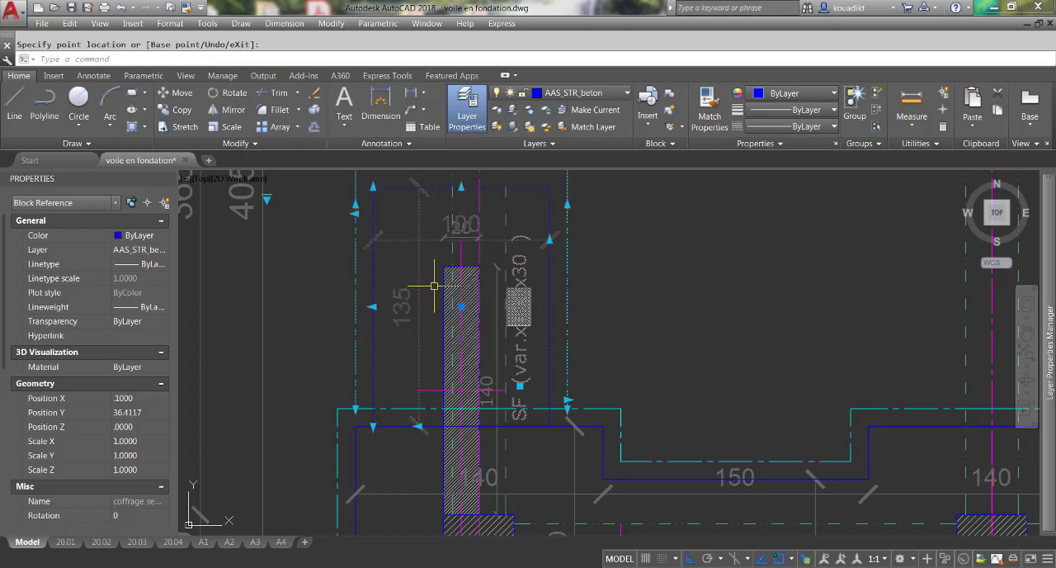
{"action": "scroll", "coordinate": [491, 307], "scroll_direction": "down", "scroll_amount": 1}
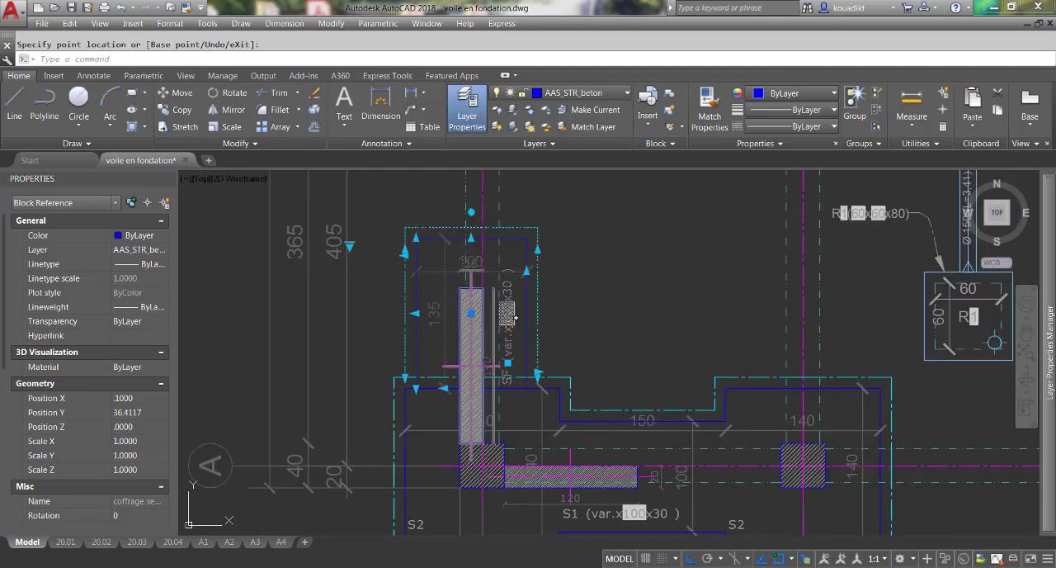
{"action": "key", "text": "Escape"}
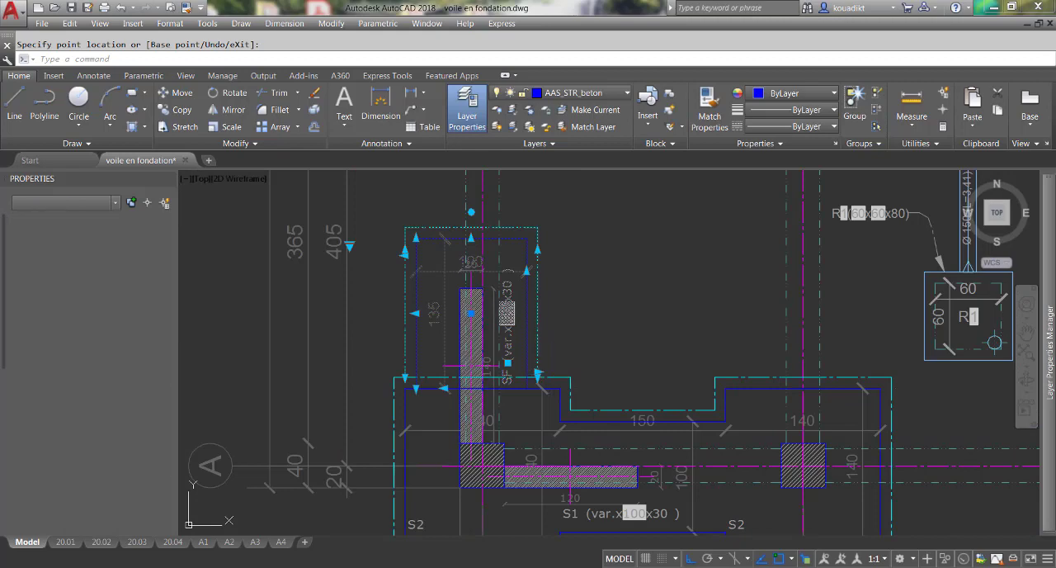
Select the vertical wall block and move its width dimension down close to the wall's upper end.
{"action": "scroll", "coordinate": [467, 306], "scroll_direction": "up", "scroll_amount": 6}
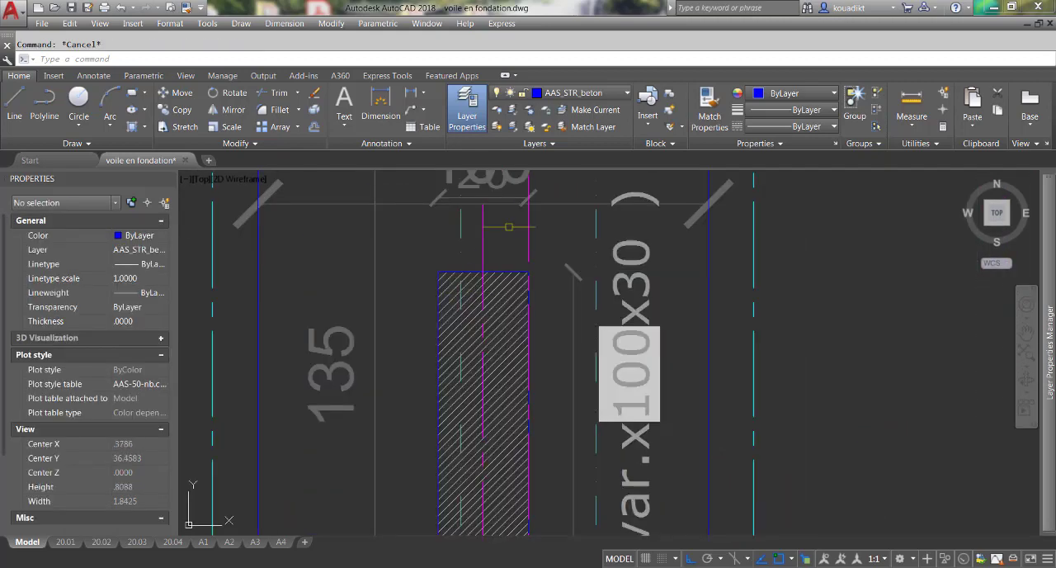
{"action": "left_click", "coordinate": [513, 198]}
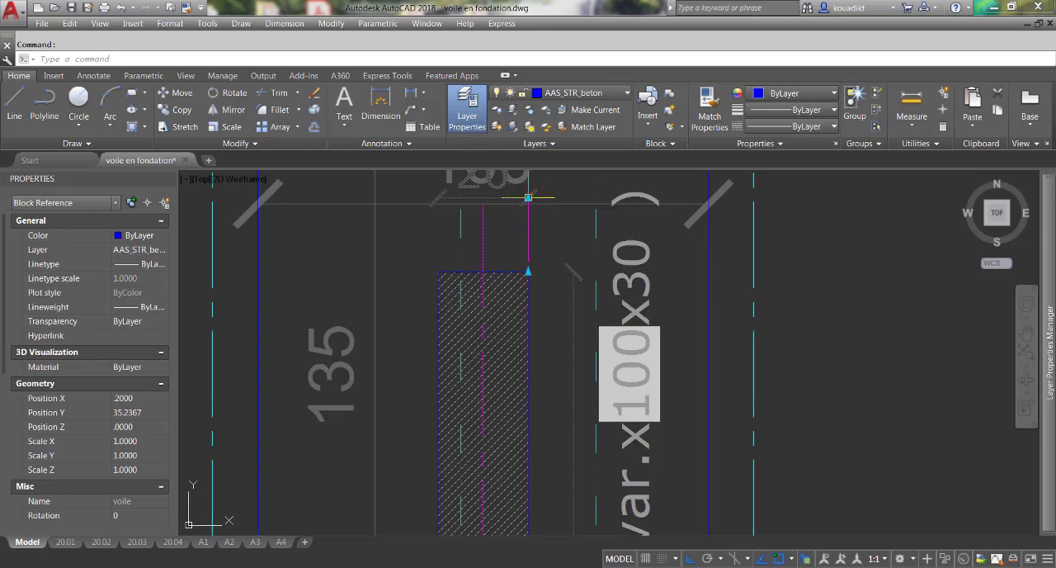
{"action": "left_click", "coordinate": [528, 198]}
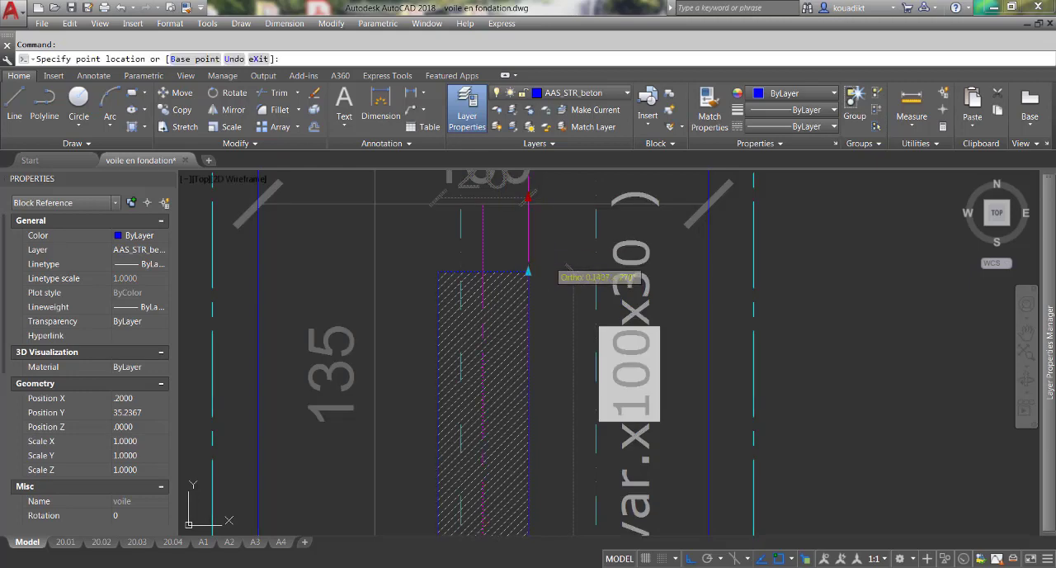
{"action": "scroll", "coordinate": [546, 285], "scroll_direction": "down", "scroll_amount": 3}
{"action": "scroll", "coordinate": [536, 285], "scroll_direction": "up", "scroll_amount": 3}
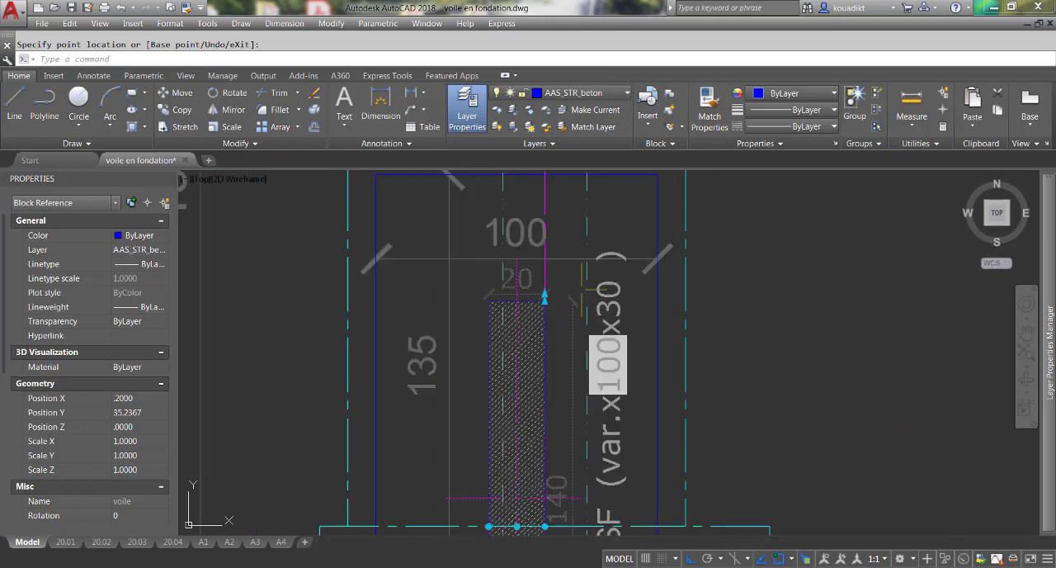
Add the SF strip footing to the selection and move its 100 width dimension up, away from the wall.
{"action": "scroll", "coordinate": [568, 320], "scroll_direction": "down", "scroll_amount": 2}
{"action": "left_click", "coordinate": [577, 255]}
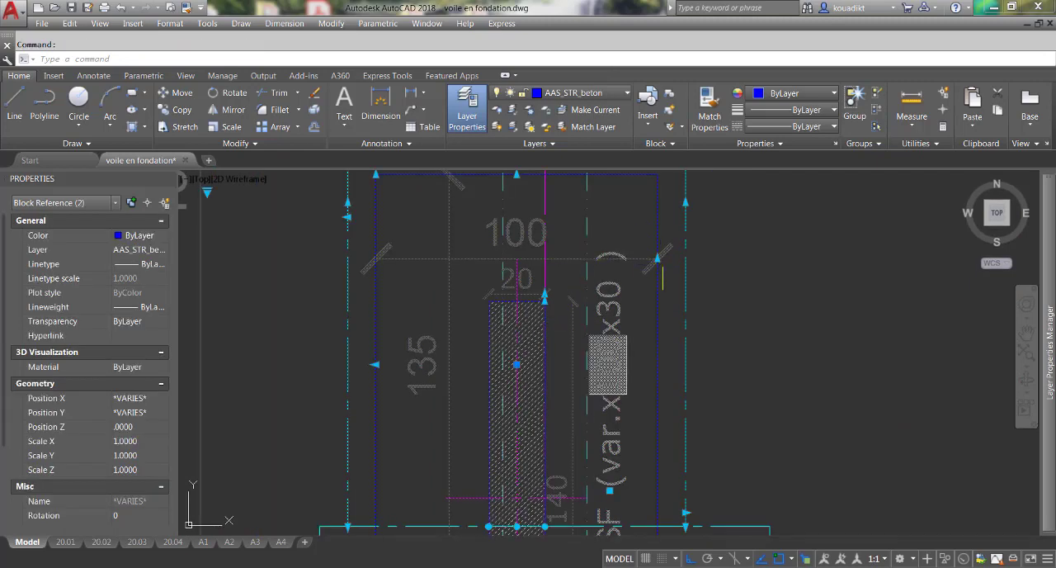
{"action": "left_click", "coordinate": [656, 258]}
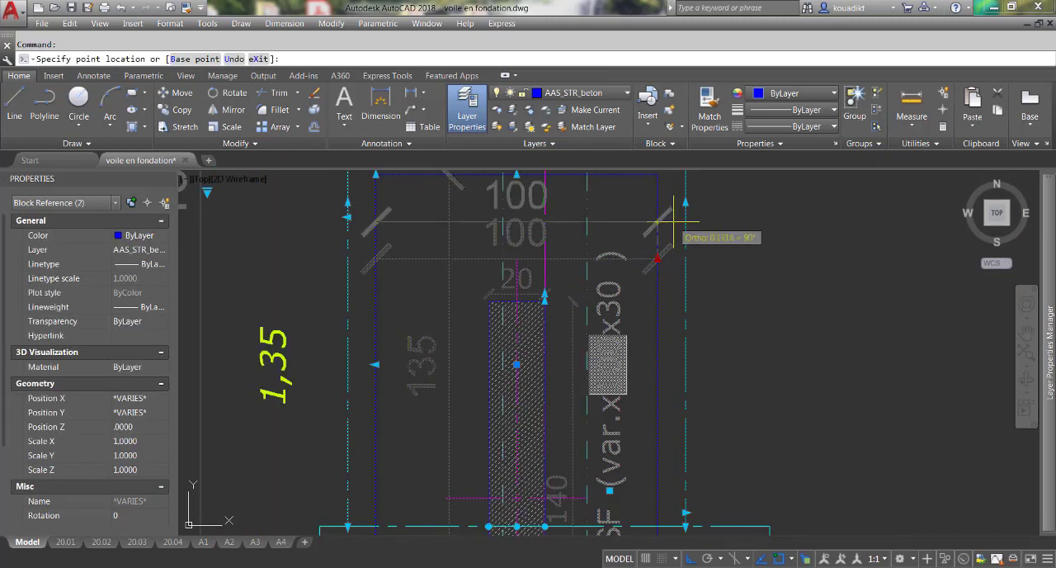
{"action": "left_click", "coordinate": [672, 224]}
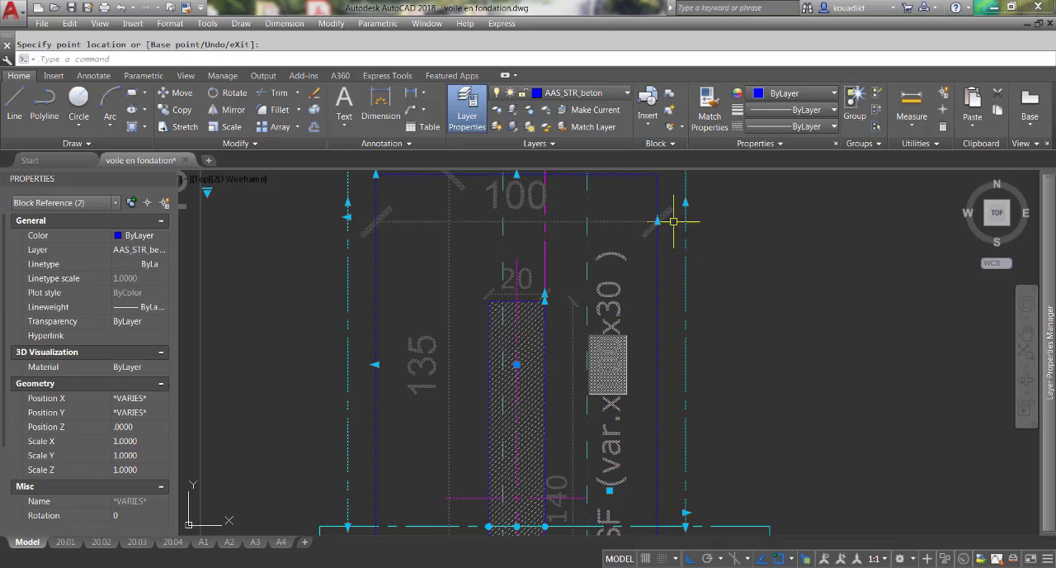
Raise the vertical wall's width dimension slightly above the wall end, clear of the hatch, and deselect both blocks.
{"action": "scroll", "coordinate": [545, 299], "scroll_direction": "up", "scroll_amount": 2}
{"action": "left_click", "coordinate": [545, 295]}
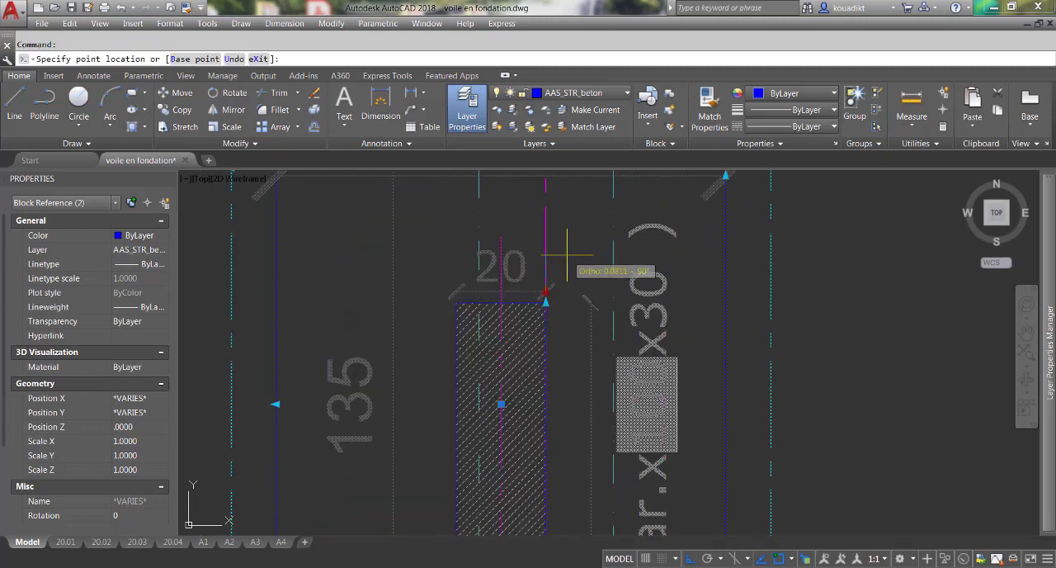
{"action": "scroll", "coordinate": [566, 245], "scroll_direction": "down", "scroll_amount": 2}
{"action": "type", "text": "2"}
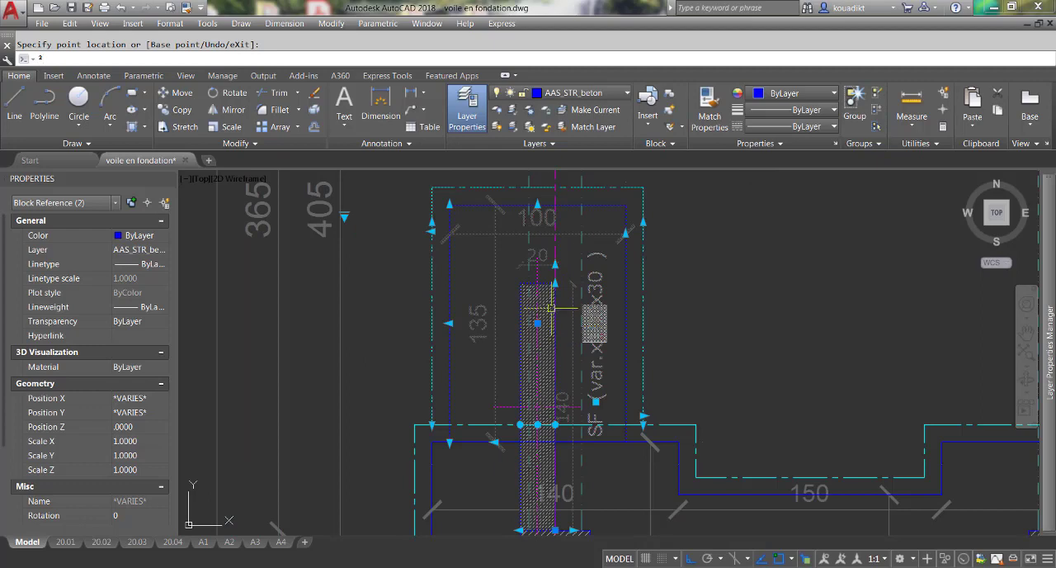
{"action": "key", "text": "Escape"}
{"action": "key", "text": "Escape"}
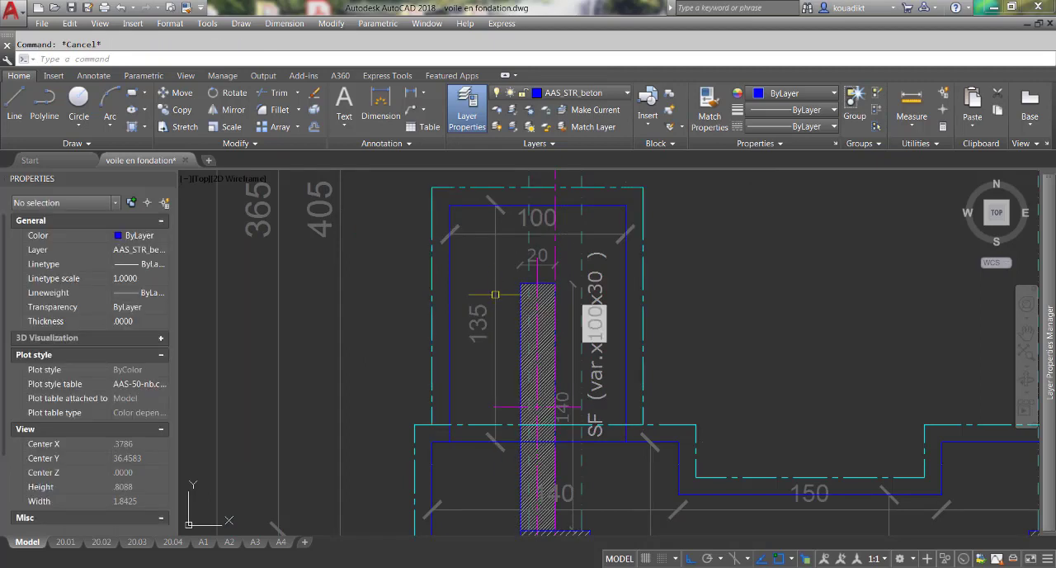
Select the S2 footing at A-1 and shorten the left segment of its upper edge to the SF footing's left inner line.
{"action": "scroll", "coordinate": [478, 264], "scroll_direction": "down", "scroll_amount": 2}
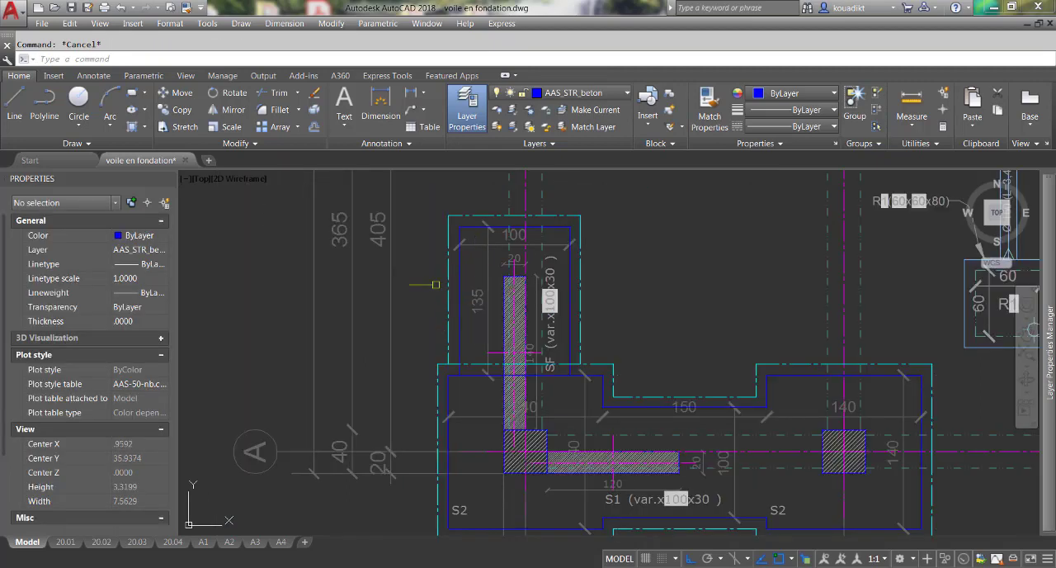
{"action": "scroll", "coordinate": [436, 284], "scroll_direction": "down", "scroll_amount": 1}
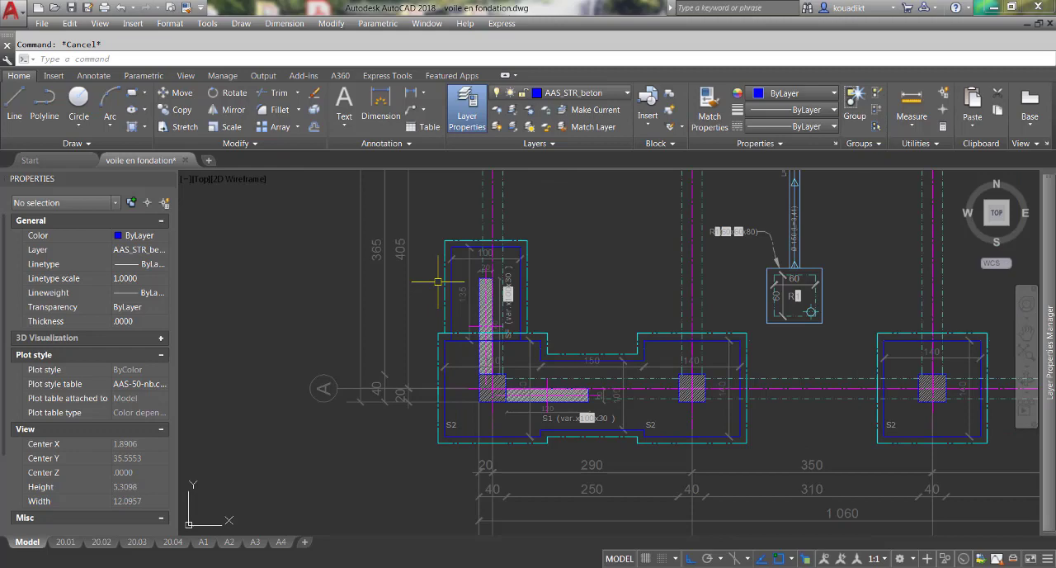
{"action": "scroll", "coordinate": [487, 351], "scroll_direction": "up", "scroll_amount": 4}
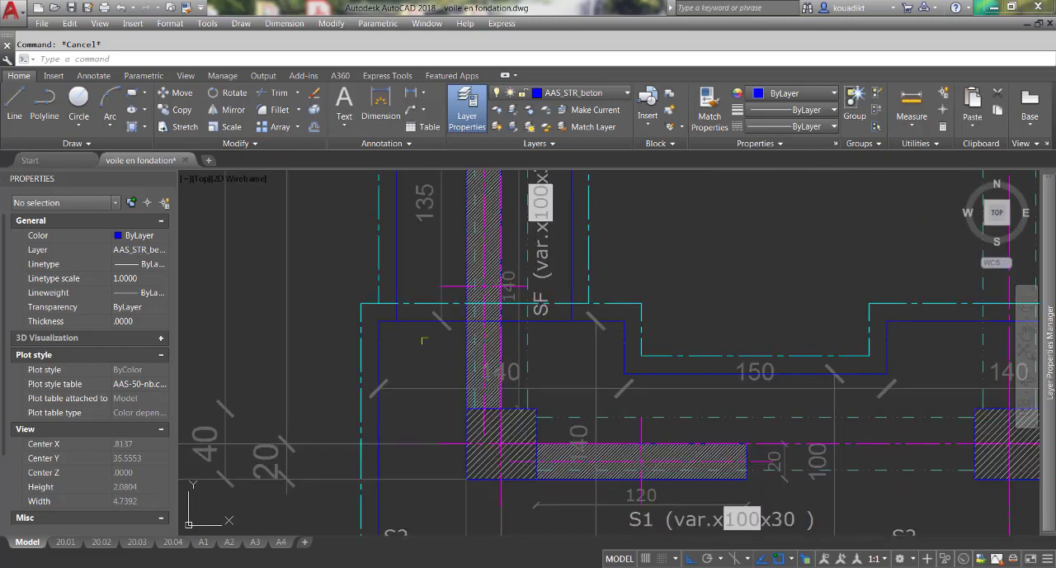
{"action": "left_click", "coordinate": [426, 324]}
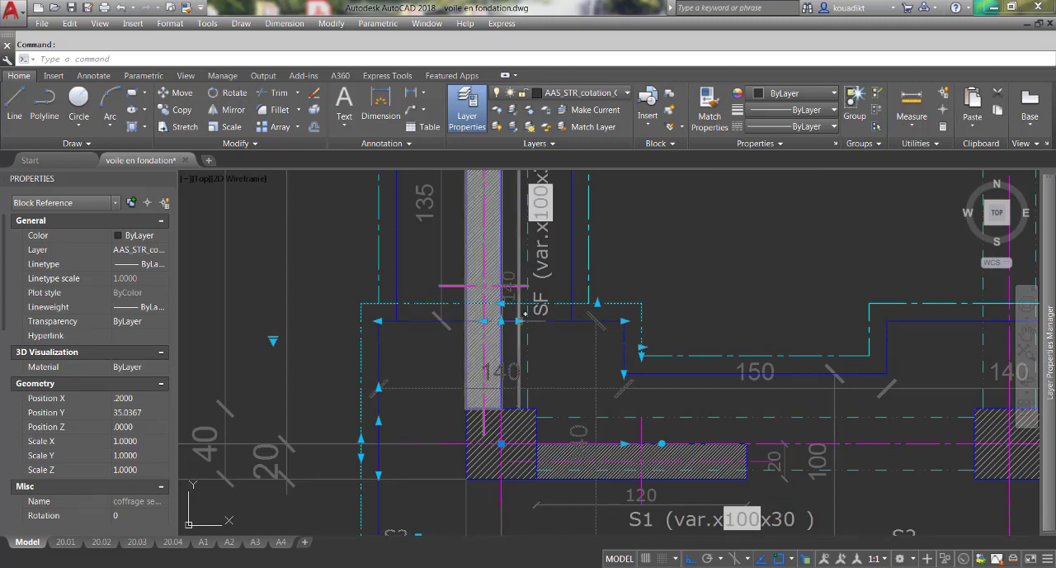
{"action": "left_click", "coordinate": [517, 321]}
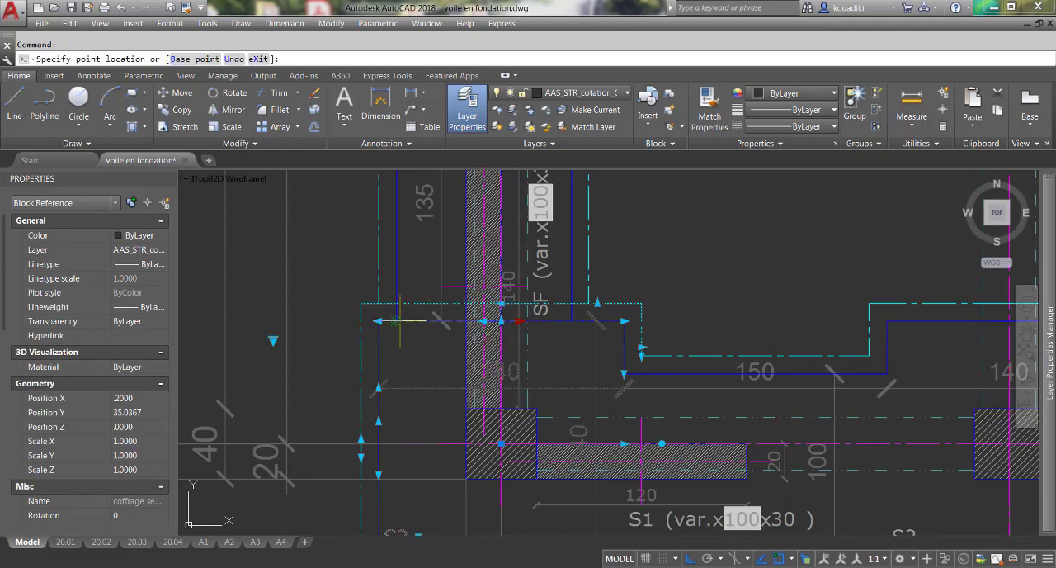
{"action": "left_click", "coordinate": [503, 327]}
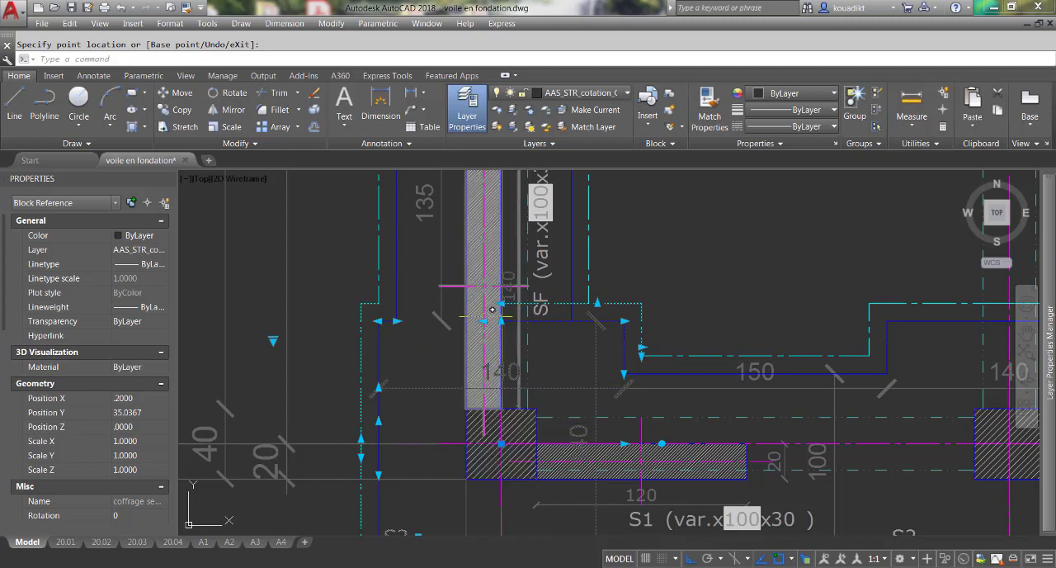
Pull the right segment of the S2 footing's upper edge back past the wall, toward the SF footing's right side, and deselect it.
{"action": "left_click", "coordinate": [482, 321]}
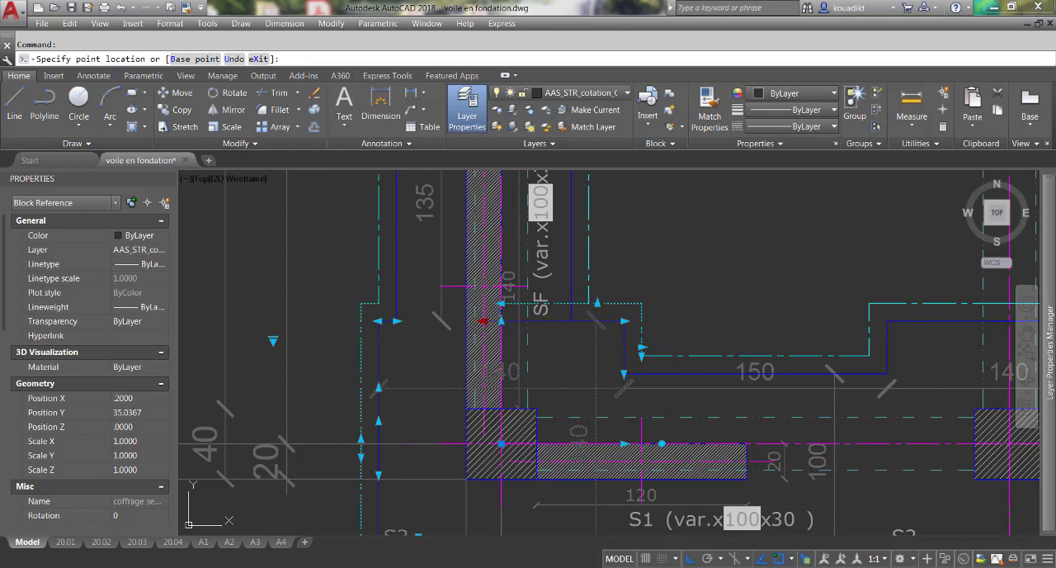
{"action": "key", "text": "Escape"}
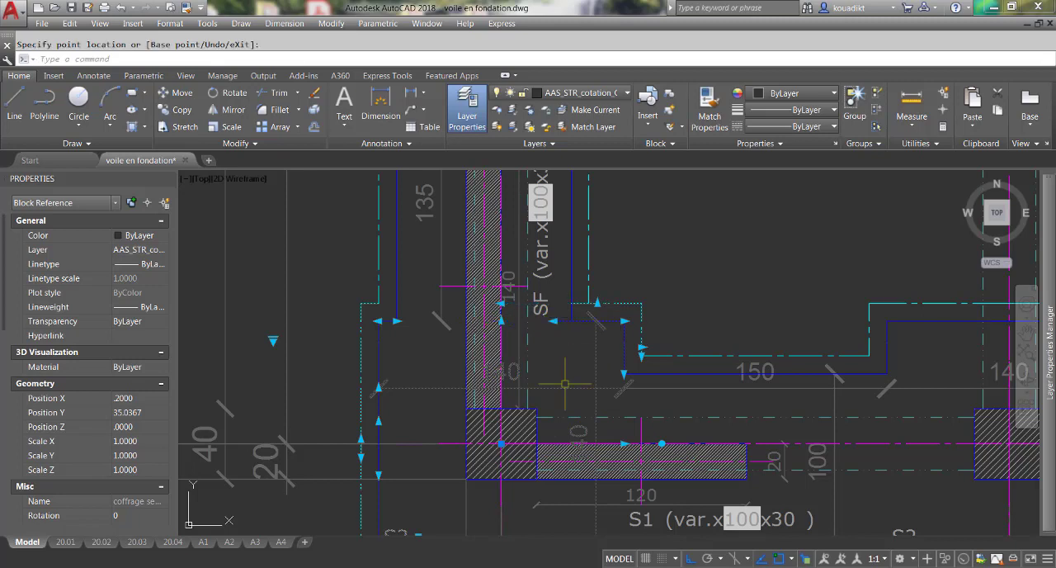
{"action": "key", "text": "Escape"}
{"action": "key", "text": "Escape"}
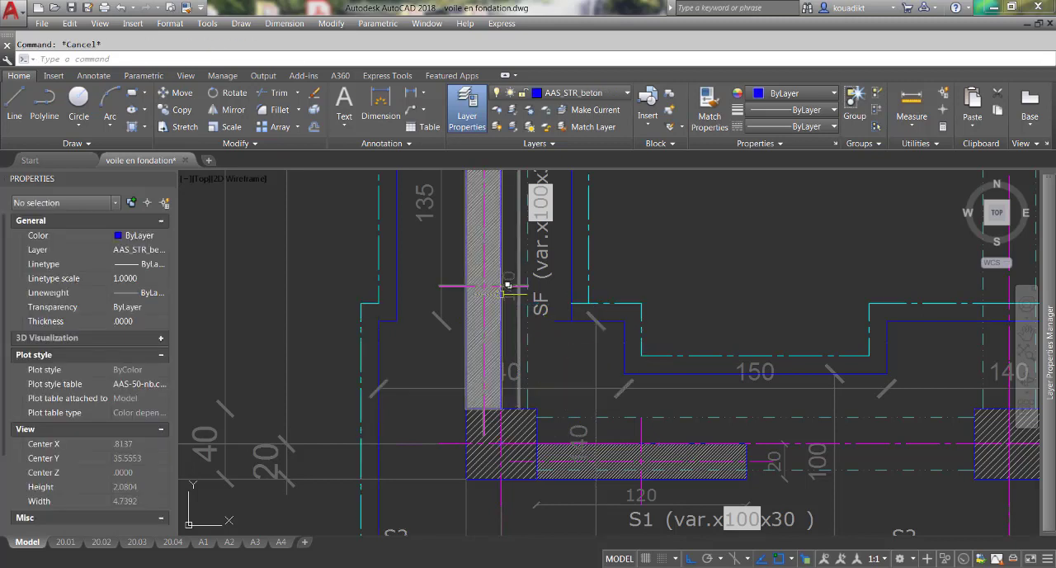
Reselect the S2 footing at A-1 and align the right segment of its upper edge with the SF footing's right inner line.
{"action": "scroll", "coordinate": [559, 316], "scroll_direction": "up", "scroll_amount": 3}
{"action": "left_click", "coordinate": [562, 312]}
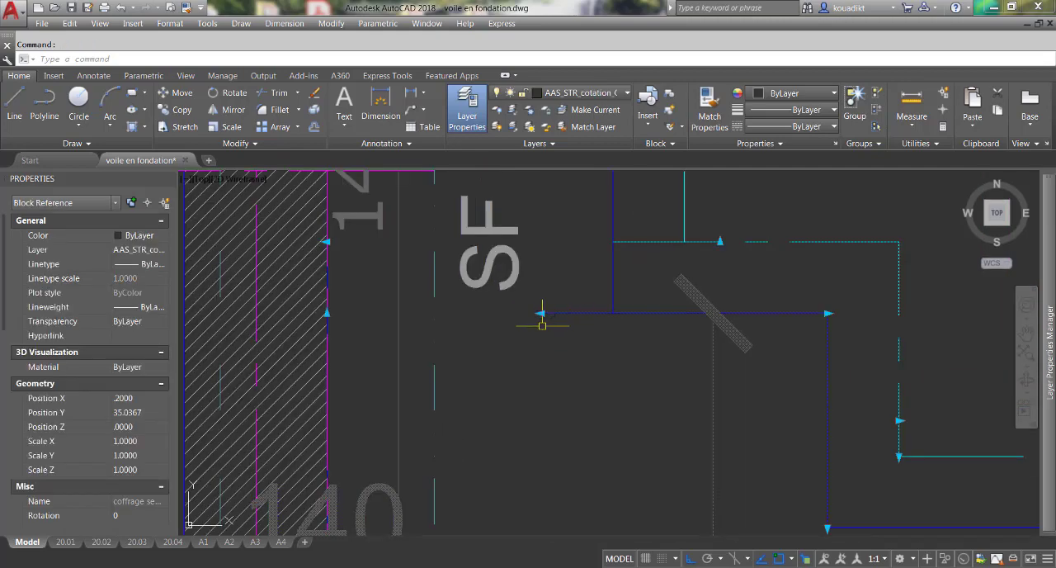
{"action": "left_click", "coordinate": [541, 313]}
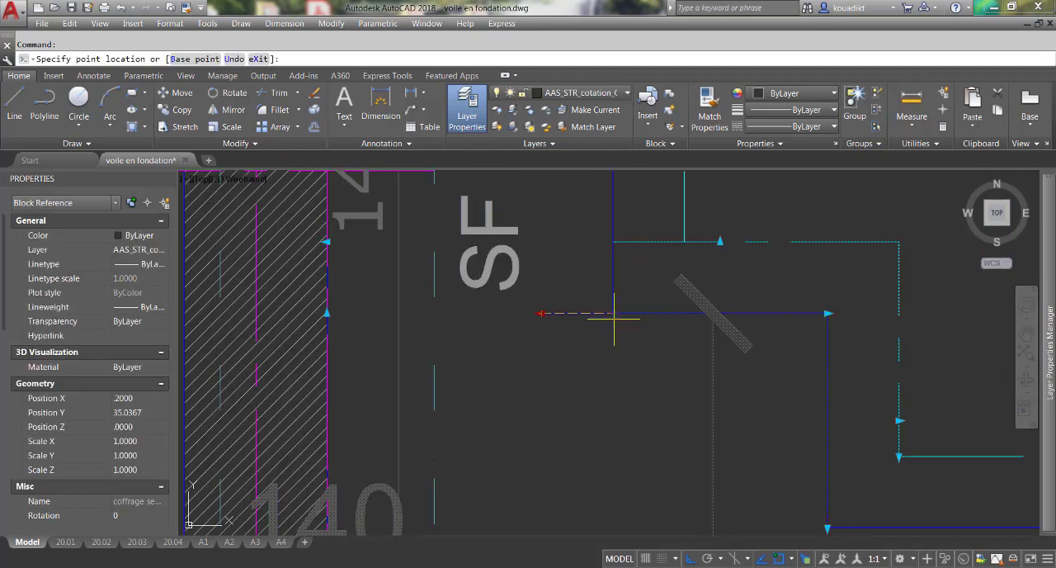
{"action": "left_click", "coordinate": [612, 313]}
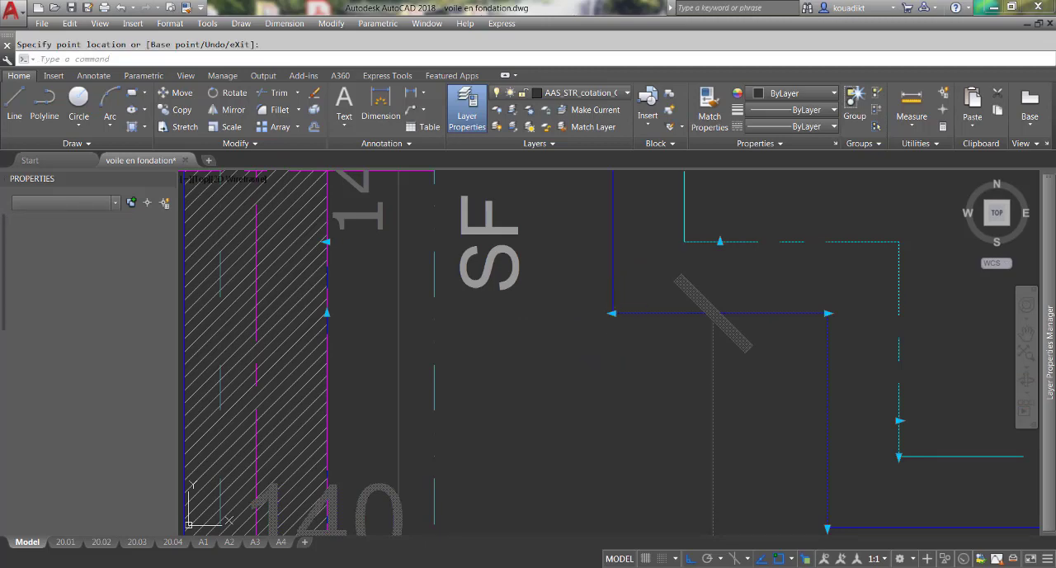
{"action": "key", "text": "Escape"}
Examine the merged S2, S1 and SF footing outline around the walls at A-1 on the foundation plan.
{"action": "scroll", "coordinate": [613, 358], "scroll_direction": "down", "scroll_amount": 6}
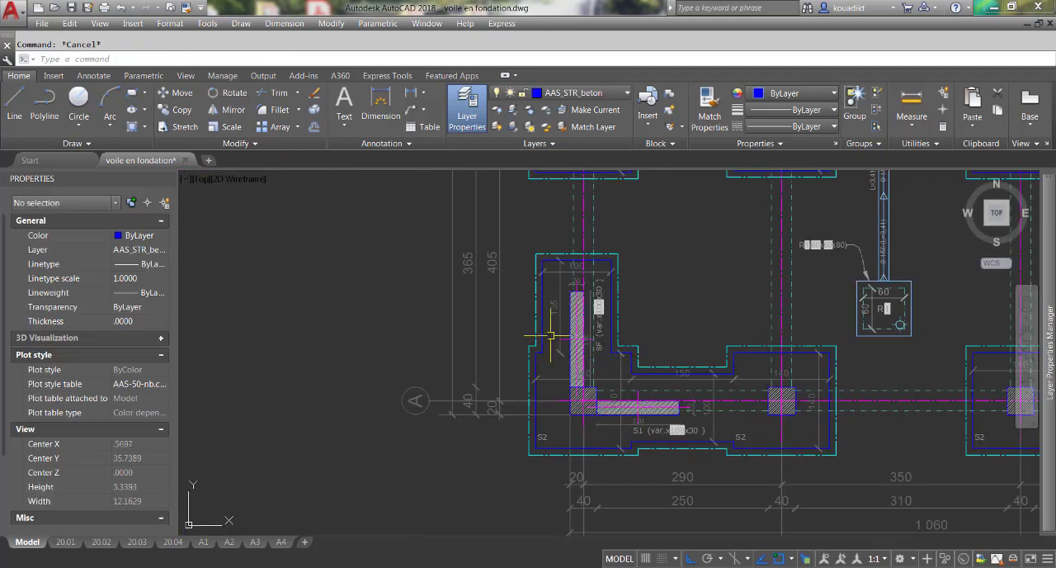
{"action": "scroll", "coordinate": [658, 445], "scroll_direction": "up", "scroll_amount": 4}
{"action": "scroll", "coordinate": [537, 429], "scroll_direction": "down", "scroll_amount": 2}
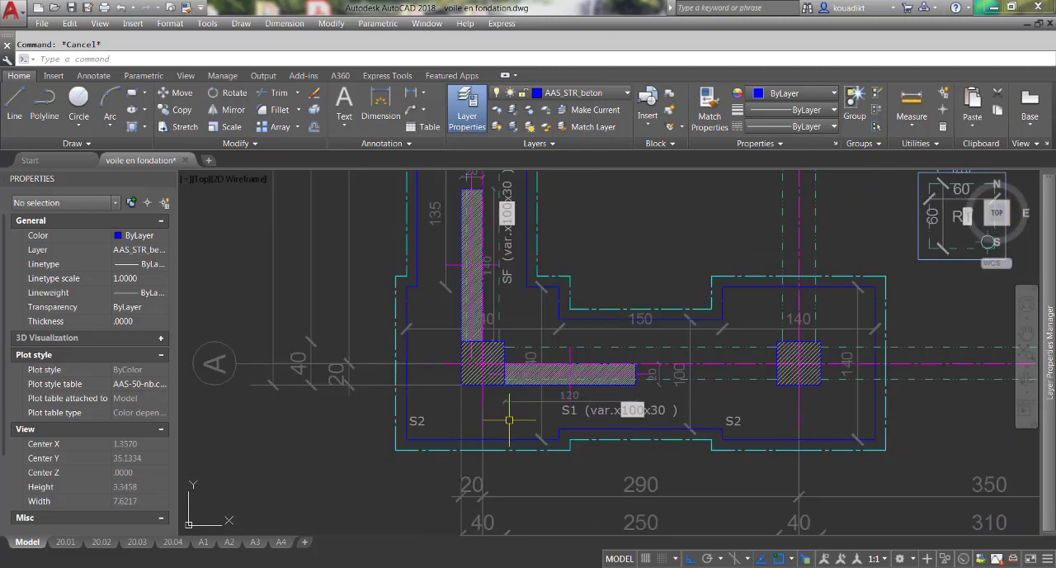
{"action": "scroll", "coordinate": [536, 446], "scroll_direction": "down", "scroll_amount": 2}
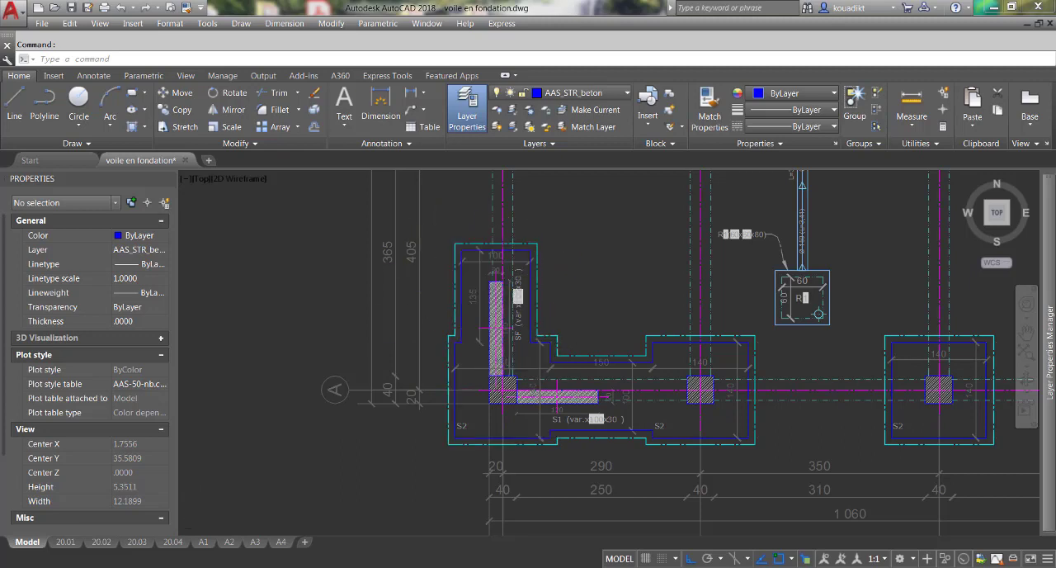
{"action": "scroll", "coordinate": [379, 271], "scroll_direction": "down", "scroll_amount": 2}
{"action": "scroll", "coordinate": [365, 266], "scroll_direction": "down", "scroll_amount": 2}
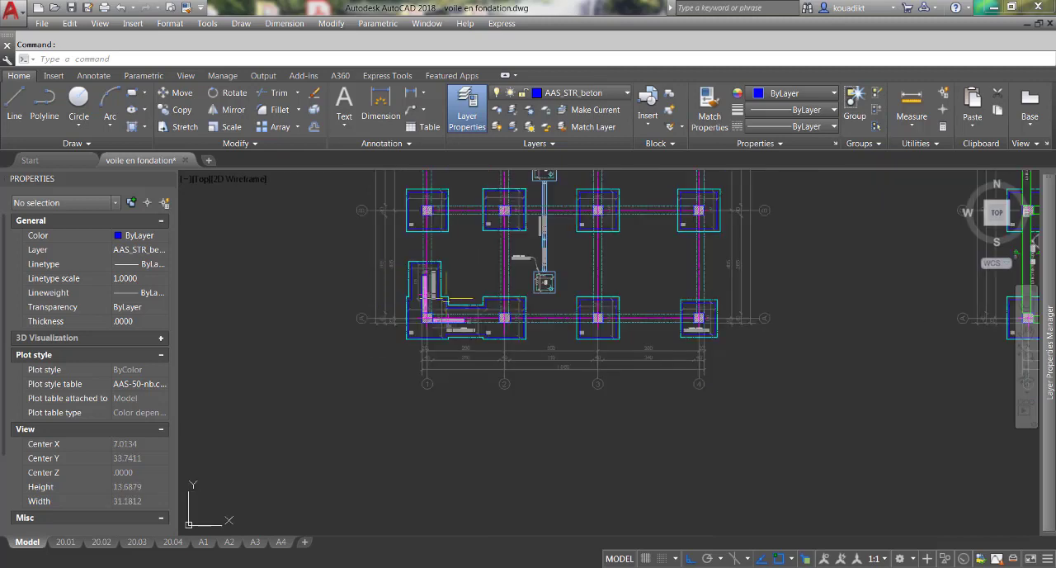
{"action": "scroll", "coordinate": [431, 314], "scroll_direction": "up", "scroll_amount": 2}
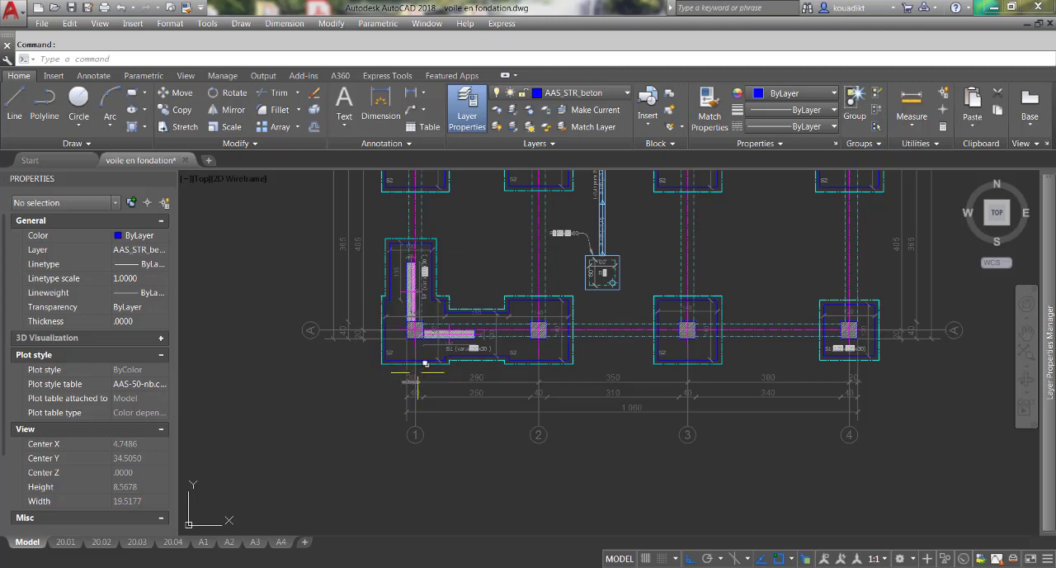
Delete the isolated S1 footing at A-1 in the neighbouring longrine plan.
{"action": "scroll", "coordinate": [343, 326], "scroll_direction": "down", "scroll_amount": 4}
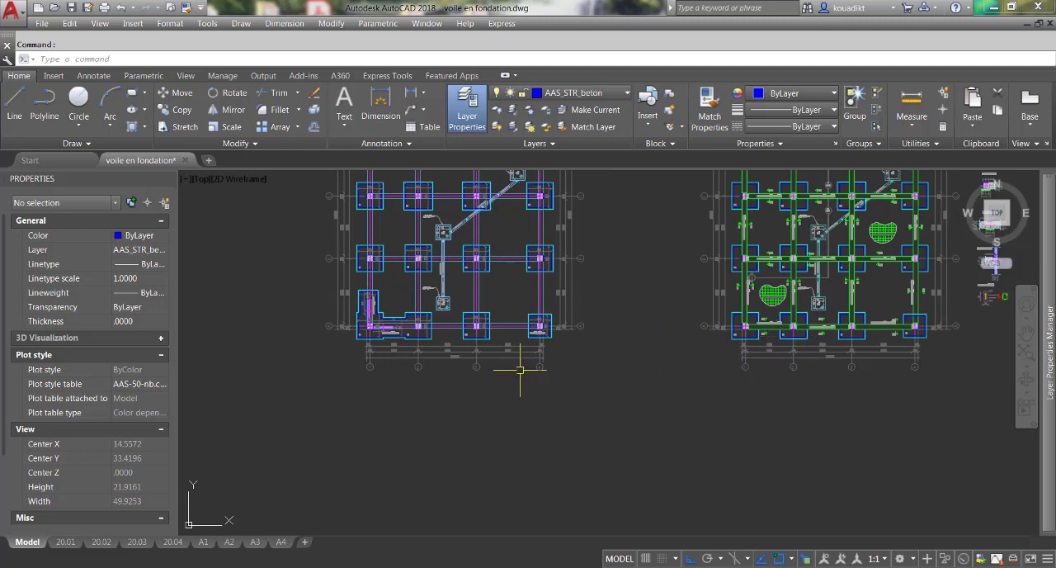
{"action": "scroll", "coordinate": [747, 333], "scroll_direction": "up", "scroll_amount": 4}
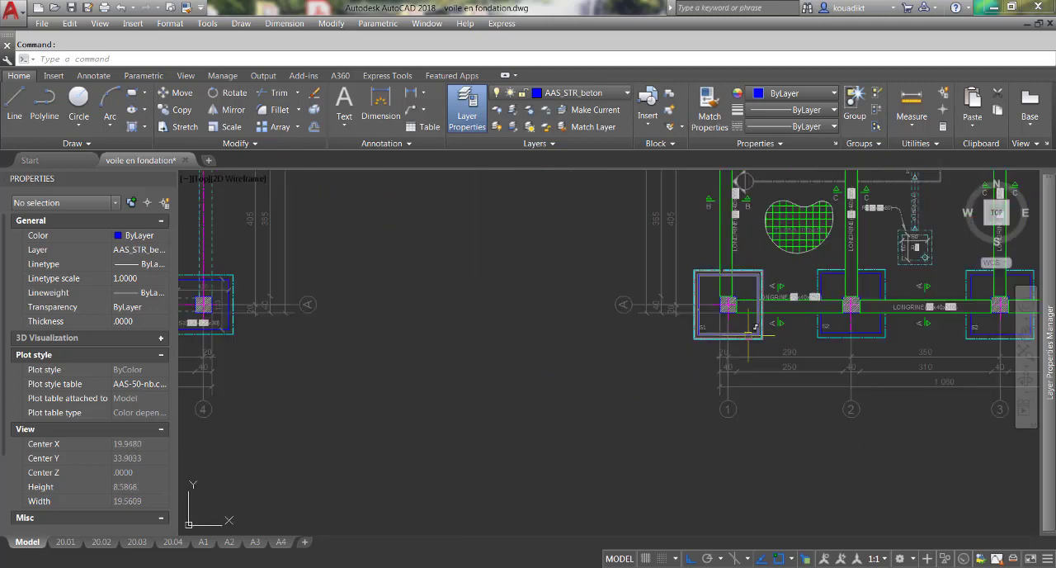
{"action": "left_click", "coordinate": [753, 333]}
{"action": "key", "text": "Delete"}
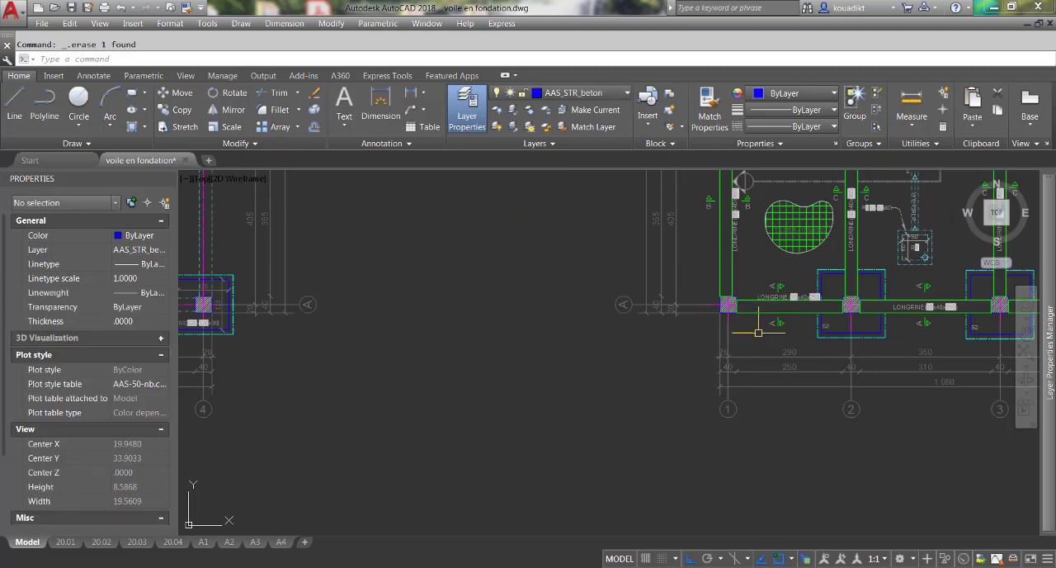
Copy the merged S1, SF and S2 footings with both walls at A-1 to the longrine plan, using column A-1's outer lower corner as reference.
{"action": "scroll", "coordinate": [755, 336], "scroll_direction": "down", "scroll_amount": 5}
{"action": "scroll", "coordinate": [396, 329], "scroll_direction": "up", "scroll_amount": 4}
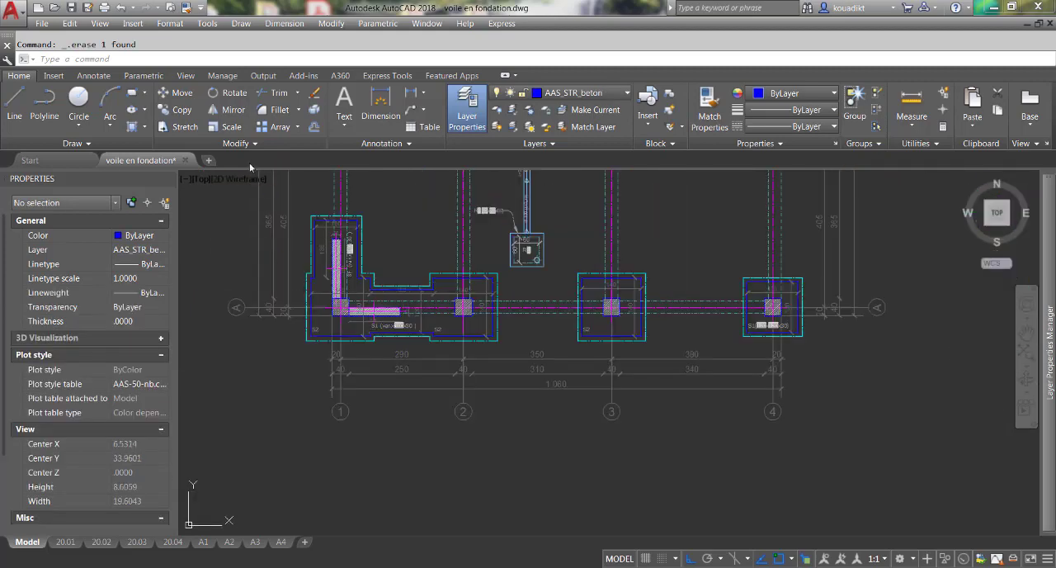
{"action": "left_click", "coordinate": [178, 111]}
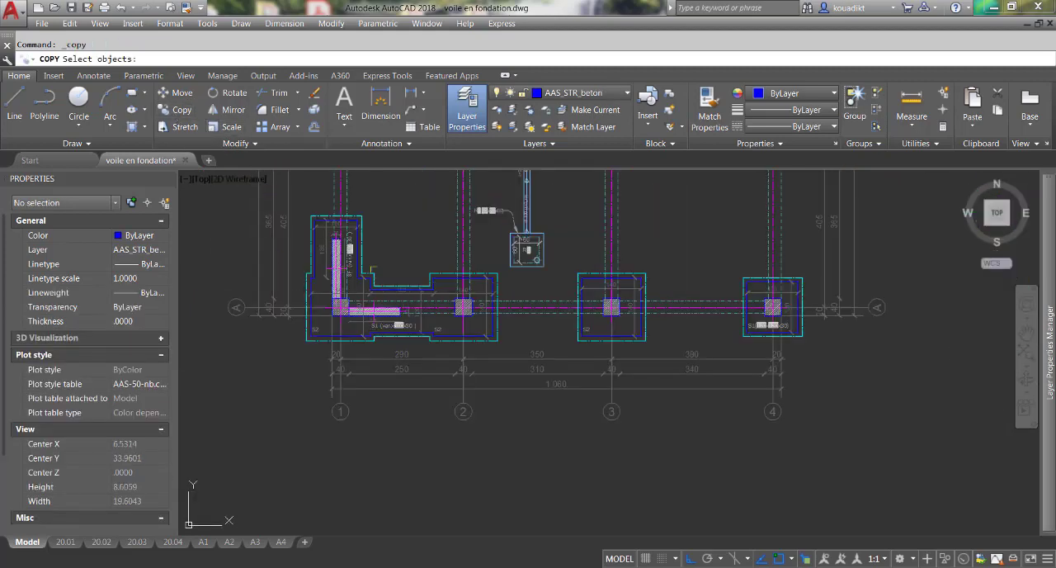
{"action": "left_click", "coordinate": [441, 275]}
{"action": "left_click", "coordinate": [389, 288]}
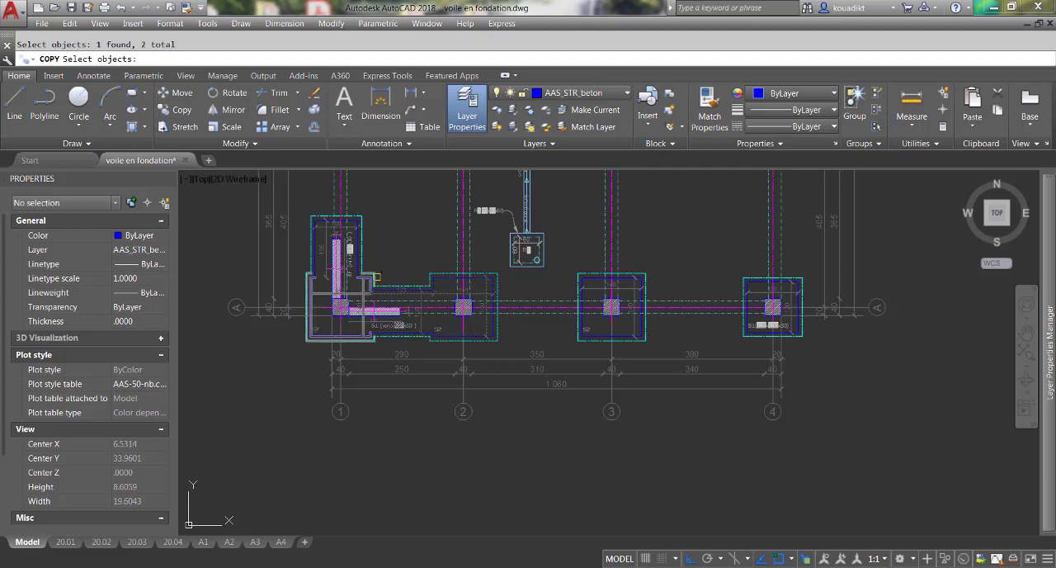
{"action": "left_click", "coordinate": [374, 275]}
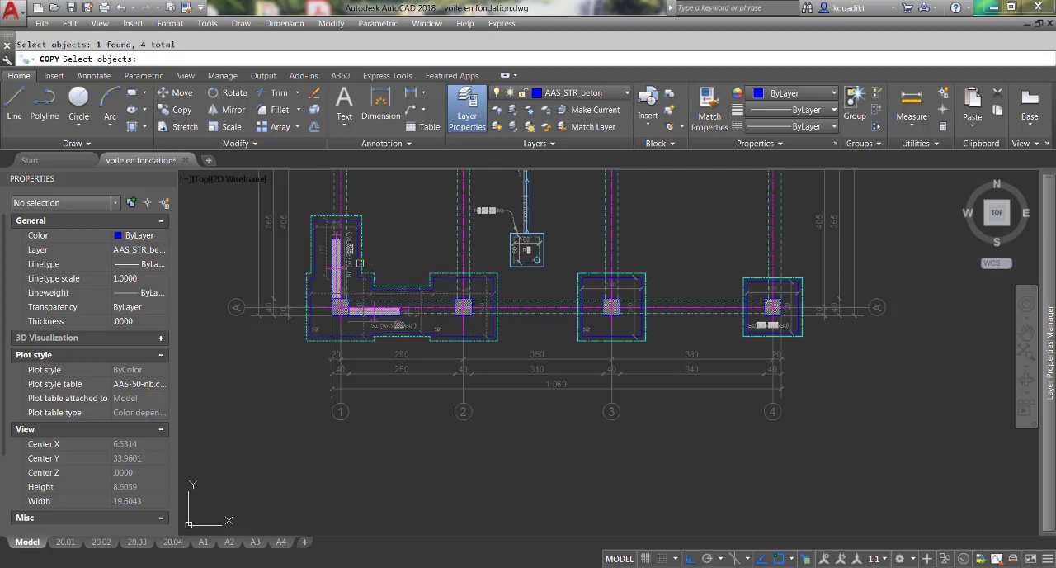
{"action": "left_click", "coordinate": [342, 265]}
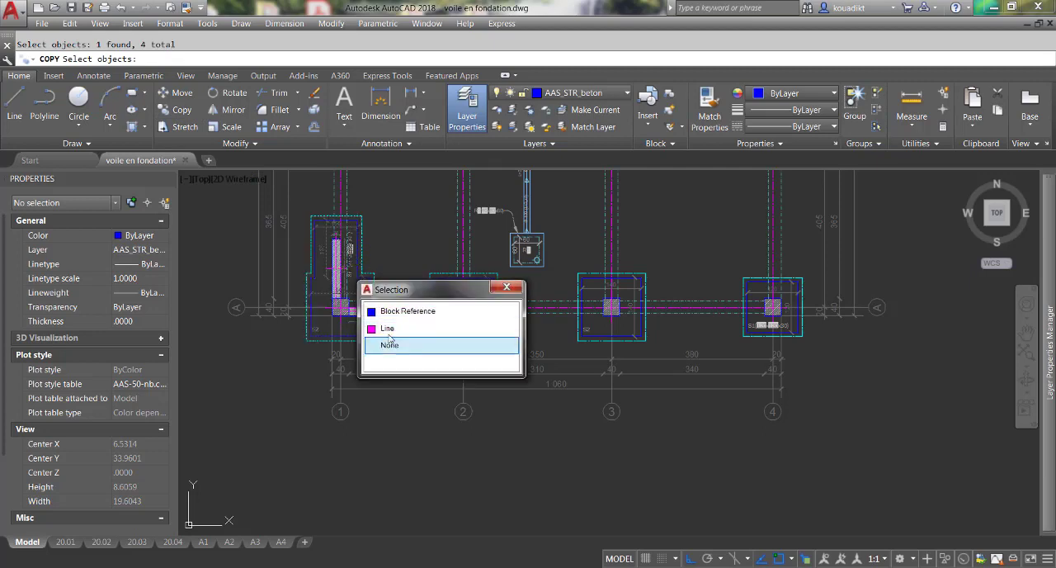
{"action": "left_click", "coordinate": [385, 312]}
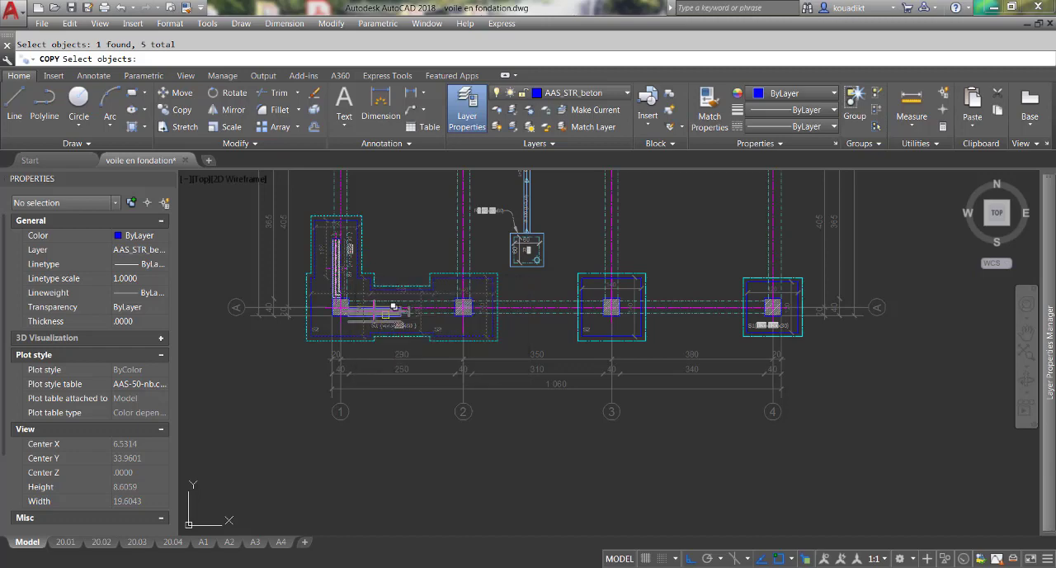
{"action": "left_click", "coordinate": [391, 333]}
{"action": "left_click", "coordinate": [449, 364]}
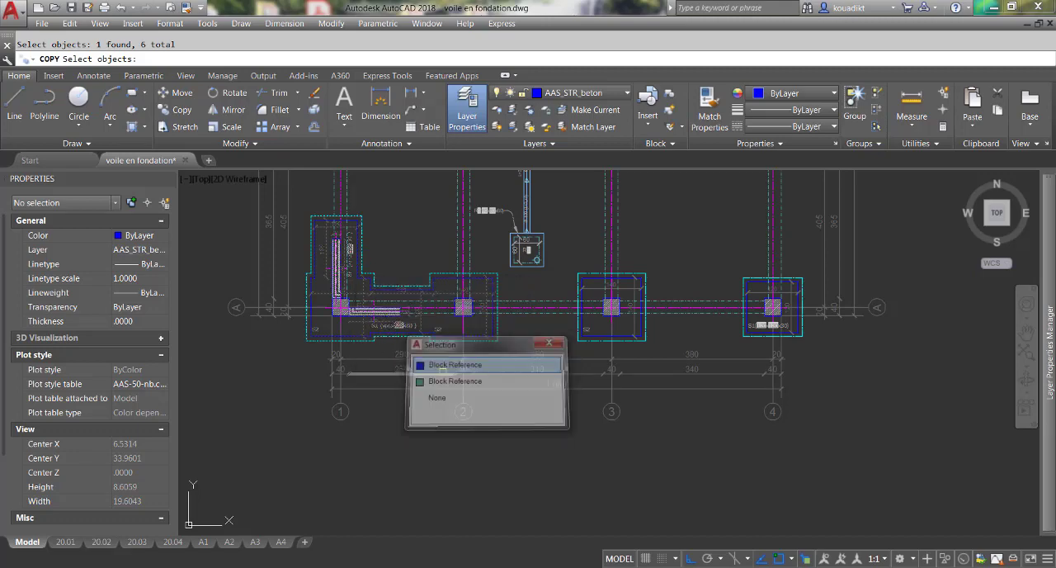
{"action": "key", "text": "Return"}
{"action": "scroll", "coordinate": [334, 326], "scroll_direction": "up", "scroll_amount": 8}
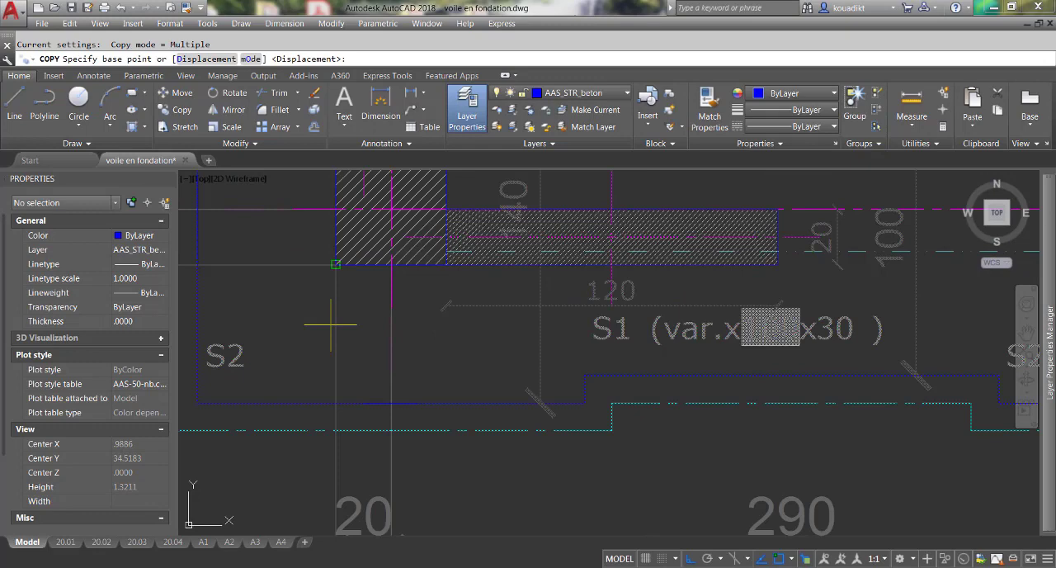
{"action": "left_click", "coordinate": [341, 263]}
{"action": "scroll", "coordinate": [342, 264], "scroll_direction": "down", "scroll_amount": 8}
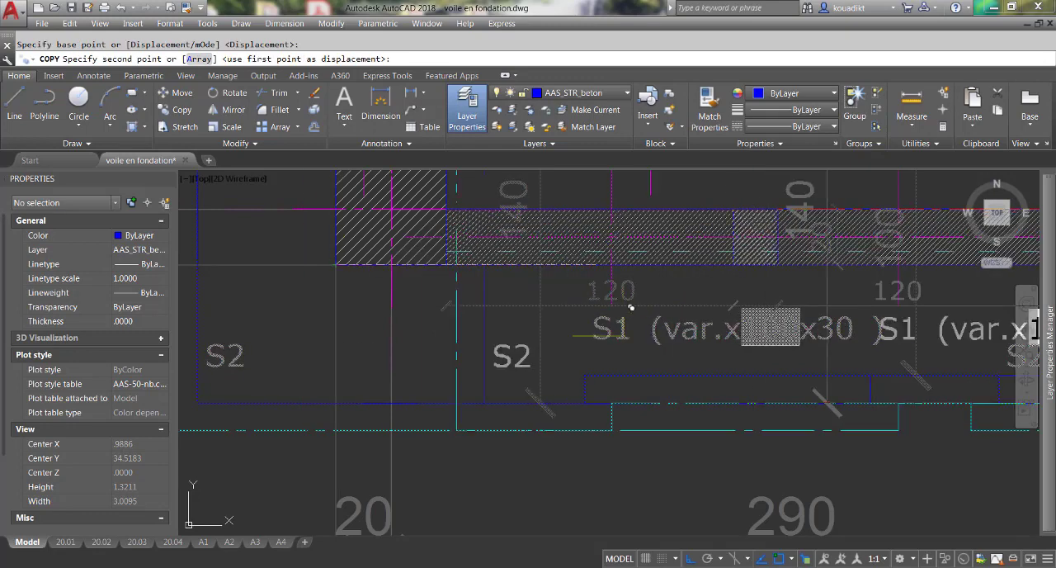
{"action": "scroll", "coordinate": [500, 396], "scroll_direction": "down", "scroll_amount": 3}
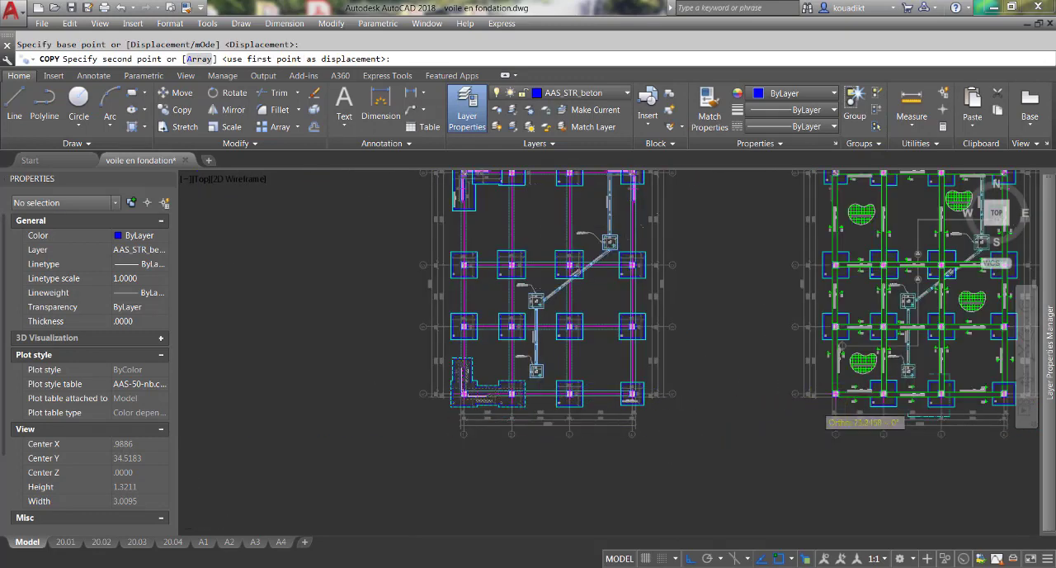
{"action": "scroll", "coordinate": [867, 417], "scroll_direction": "up", "scroll_amount": 5}
{"action": "scroll", "coordinate": [742, 416], "scroll_direction": "up", "scroll_amount": 3}
{"action": "scroll", "coordinate": [685, 461], "scroll_direction": "up", "scroll_amount": 4}
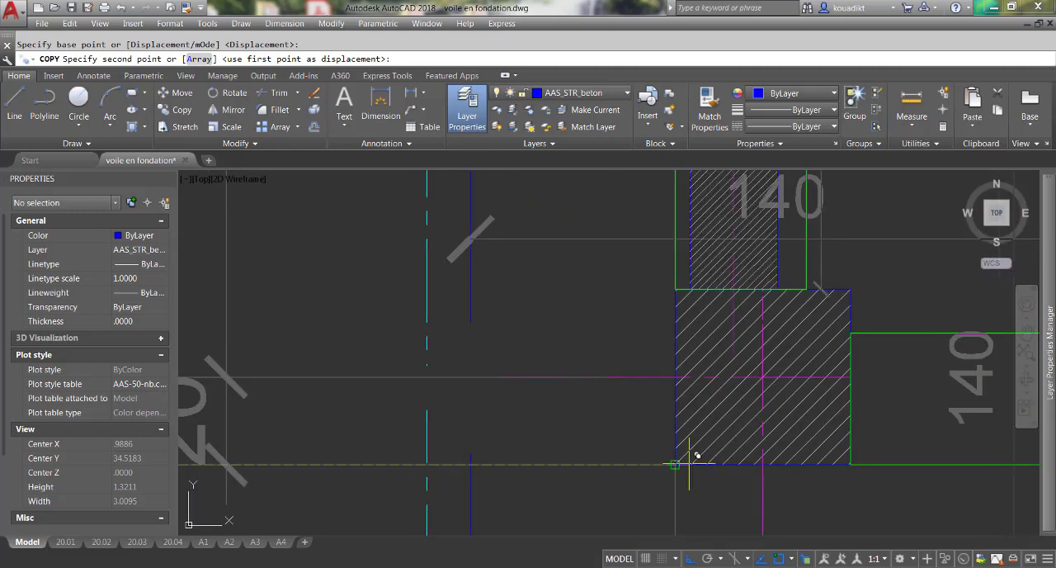
{"action": "left_click", "coordinate": [685, 465]}
{"action": "key", "text": "Return"}
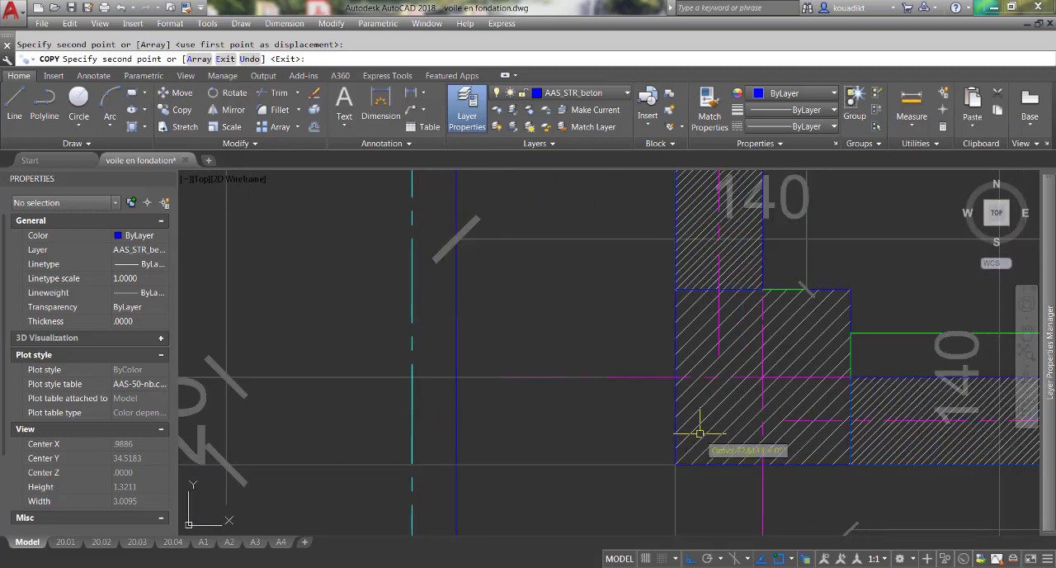
Delete the longrine plan's original S2 footing that overlaps the copied one at A-2.
{"action": "scroll", "coordinate": [806, 289], "scroll_direction": "down", "scroll_amount": 6}
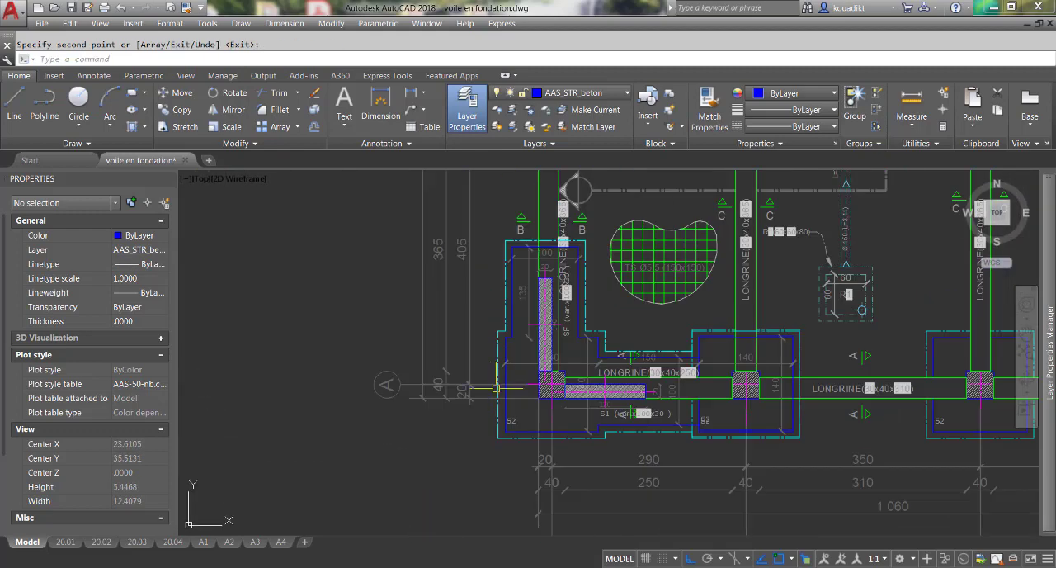
{"action": "scroll", "coordinate": [445, 377], "scroll_direction": "up", "scroll_amount": 1}
{"action": "scroll", "coordinate": [670, 398], "scroll_direction": "up", "scroll_amount": 4}
{"action": "key", "text": "Escape"}
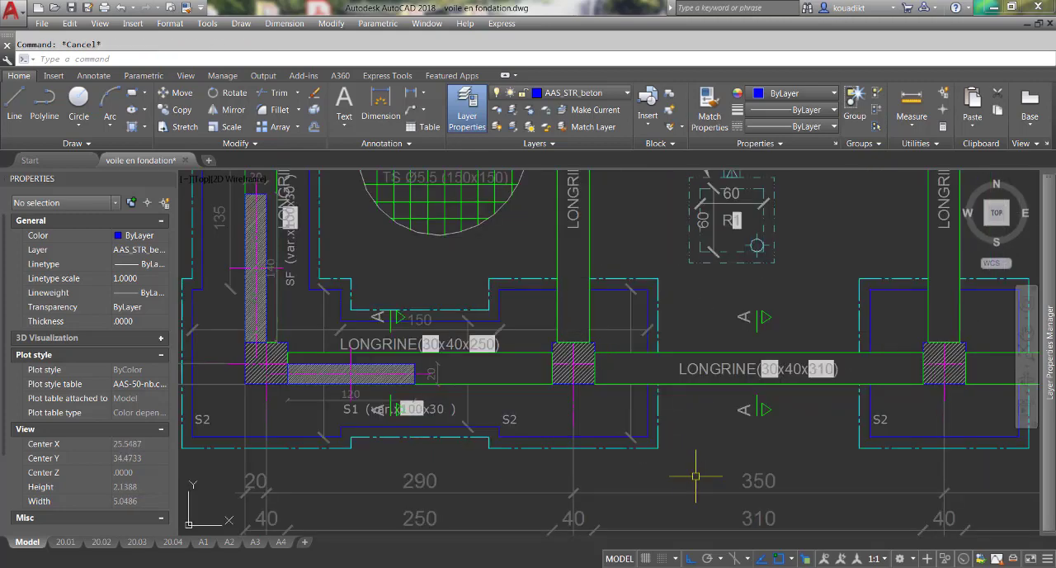
Switch the copied S2 footing at A-2 to "Semelle isolée sans cotation" and deselect it.
{"action": "left_click", "coordinate": [598, 408]}
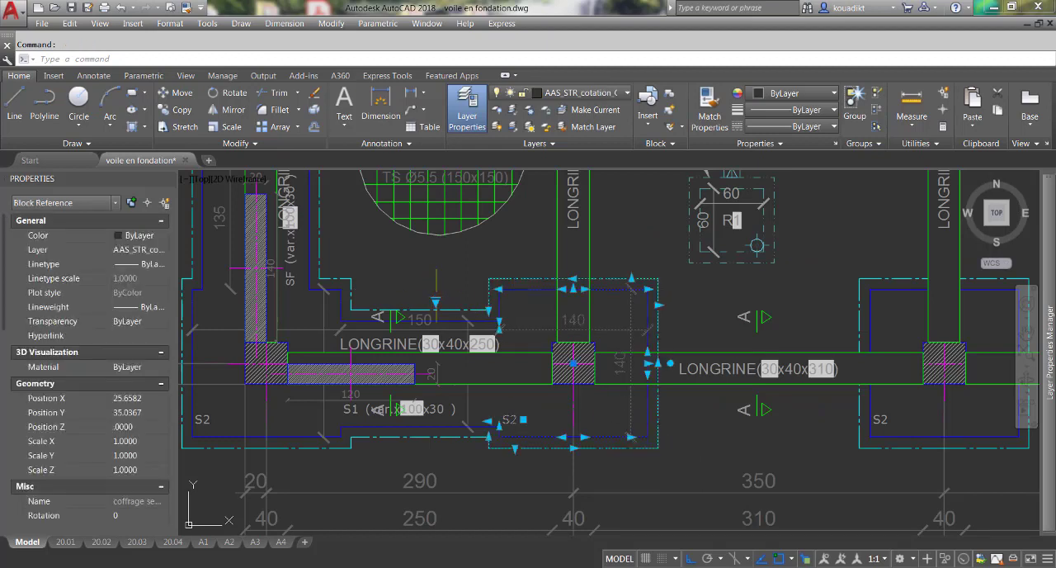
{"action": "left_click", "coordinate": [435, 301]}
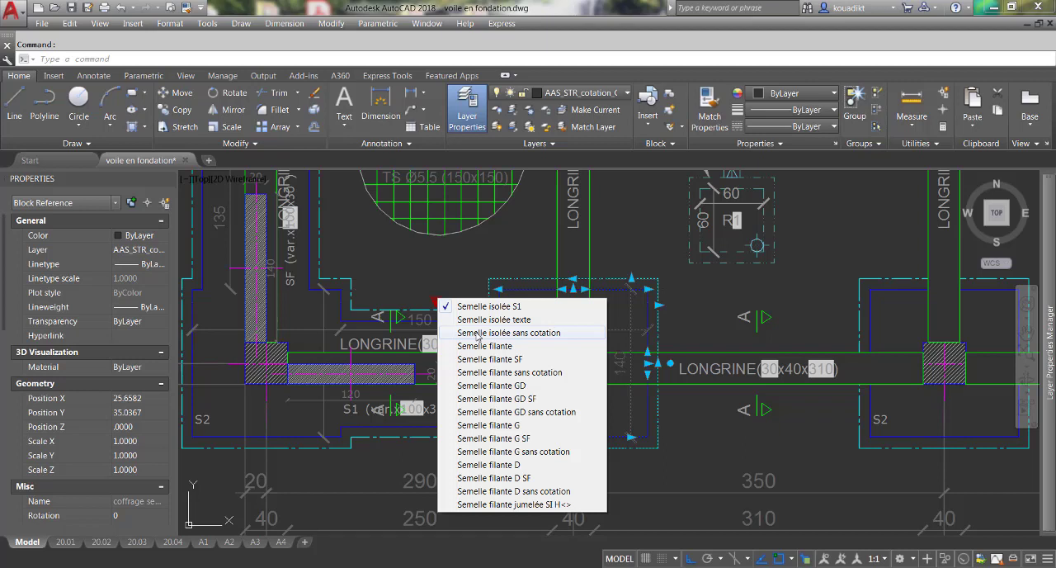
{"action": "left_click", "coordinate": [479, 332]}
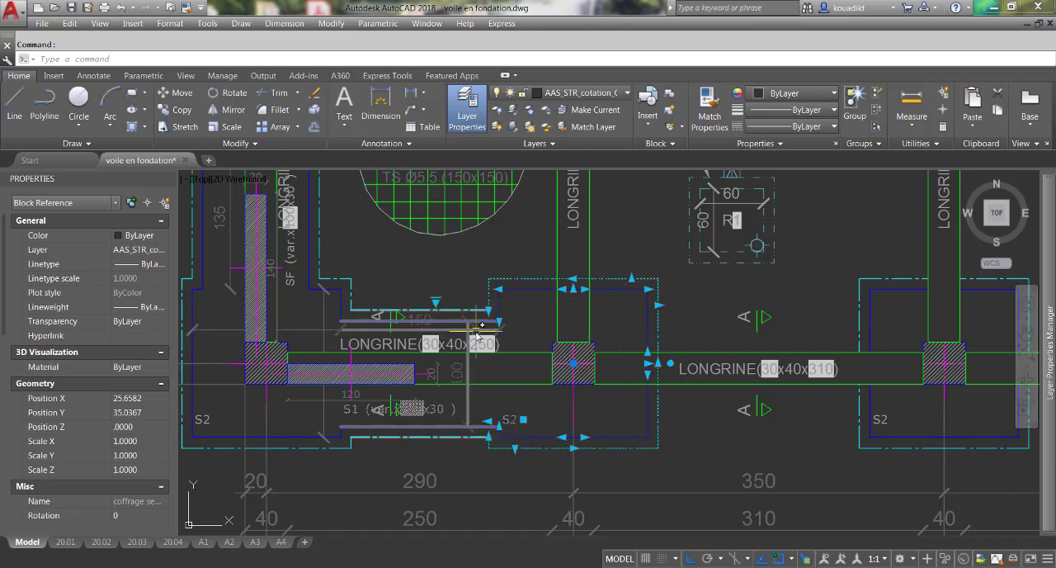
{"action": "key", "text": "Escape"}
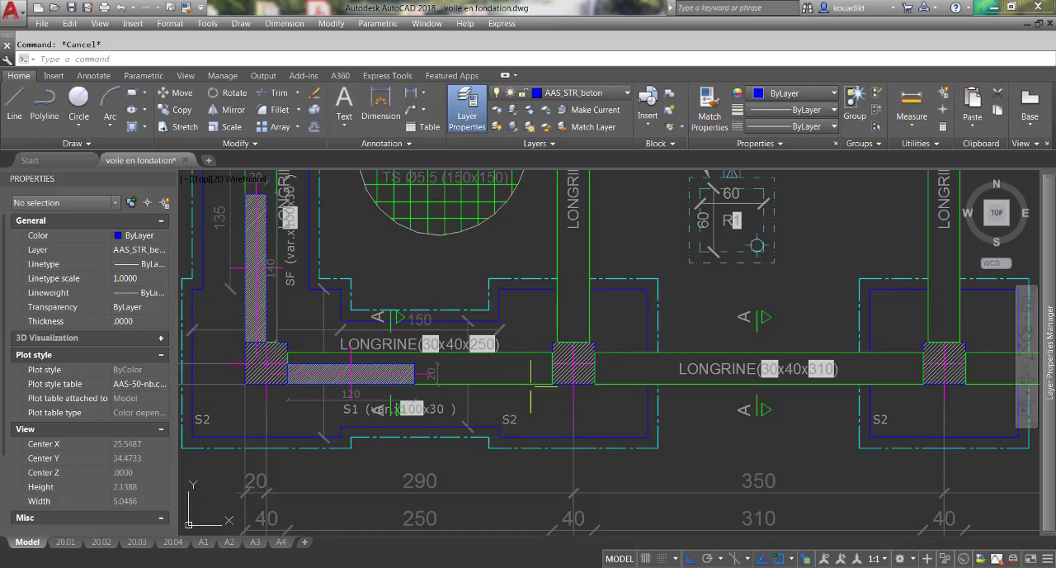
Switch the copied S2 footing at A-1 to "Semelle isolée sans cotation" and deselect it.
{"action": "scroll", "coordinate": [367, 398], "scroll_direction": "down", "scroll_amount": 4}
{"action": "scroll", "coordinate": [280, 392], "scroll_direction": "up", "scroll_amount": 2}
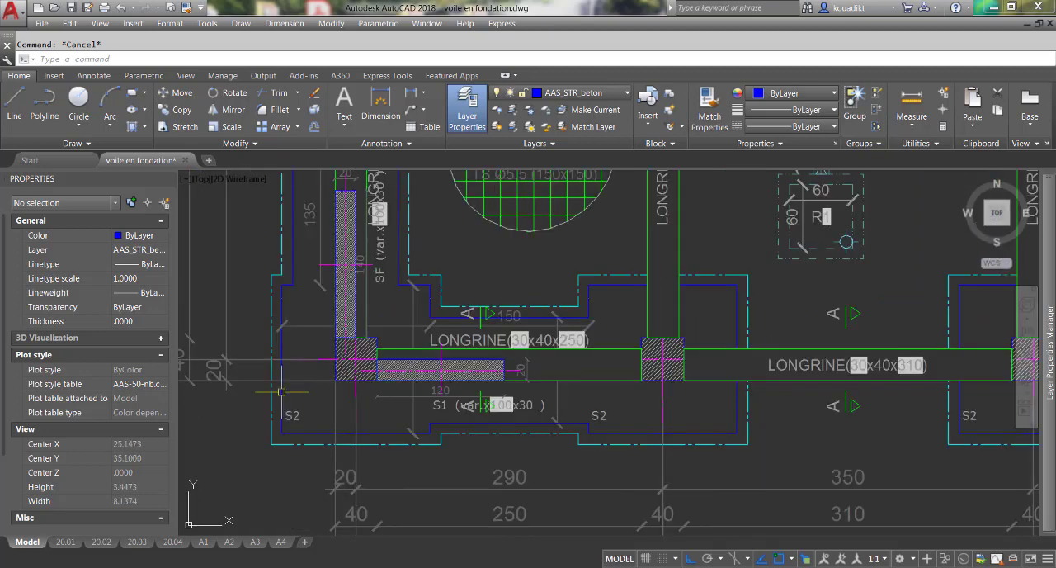
{"action": "left_click", "coordinate": [356, 360]}
{"action": "left_click", "coordinate": [218, 296]}
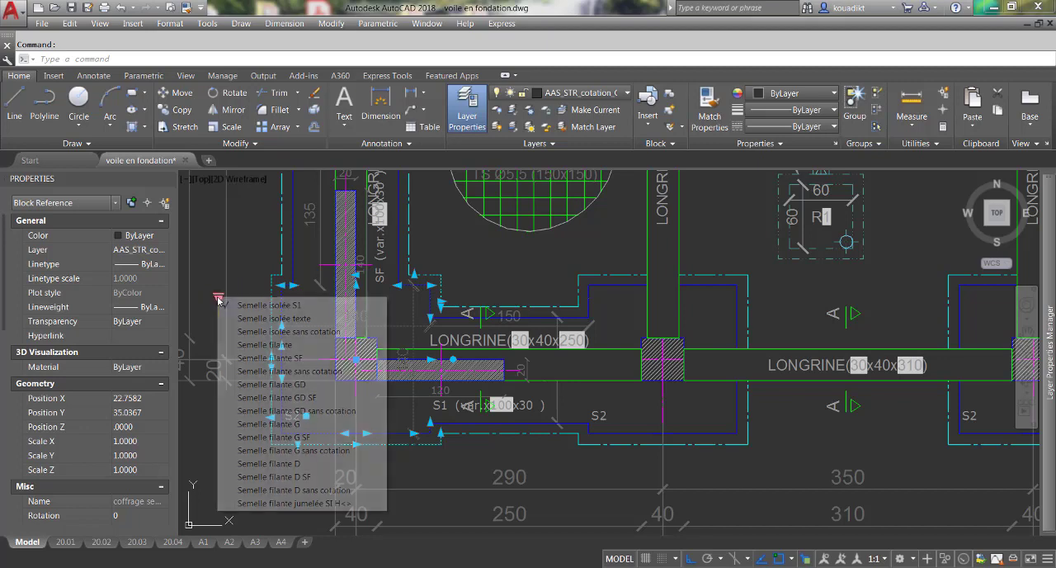
{"action": "left_click", "coordinate": [261, 332]}
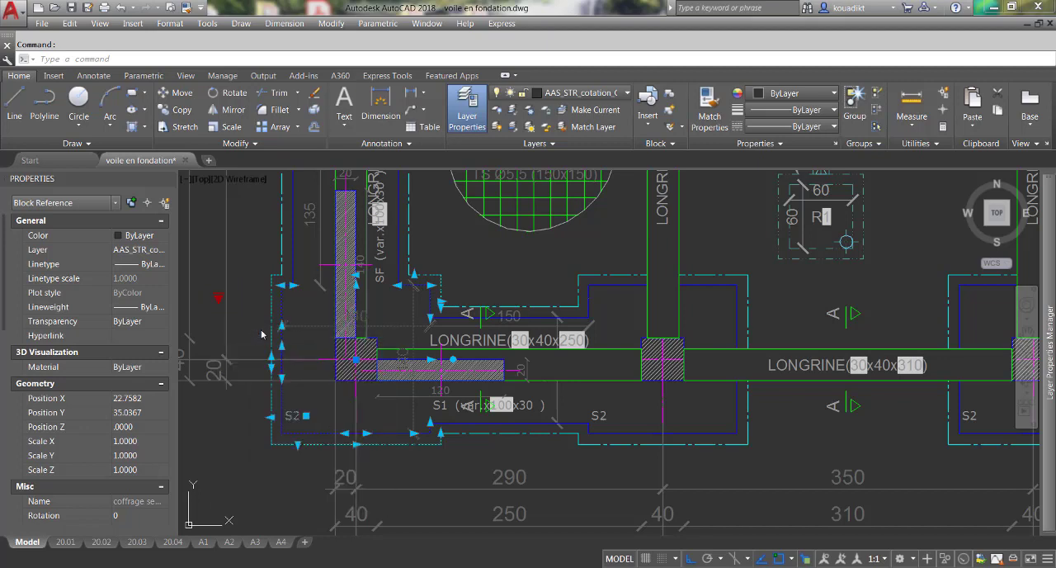
{"action": "key", "text": "Escape"}
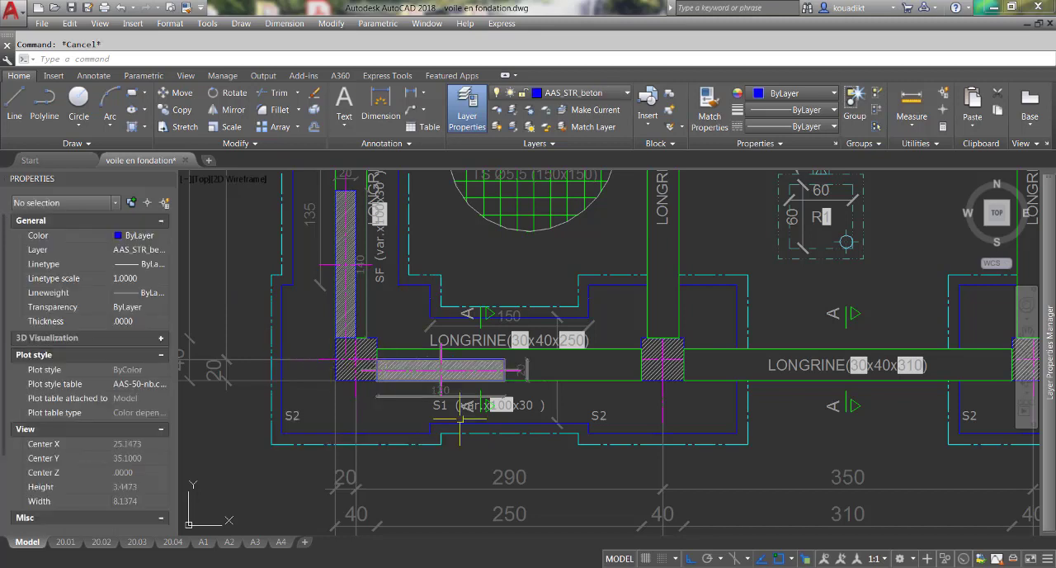
Switch the S1 strip footing between the two S2 footings to "Semelle filante sans cotation" and deselect it.
{"action": "scroll", "coordinate": [396, 373], "scroll_direction": "down", "scroll_amount": 2}
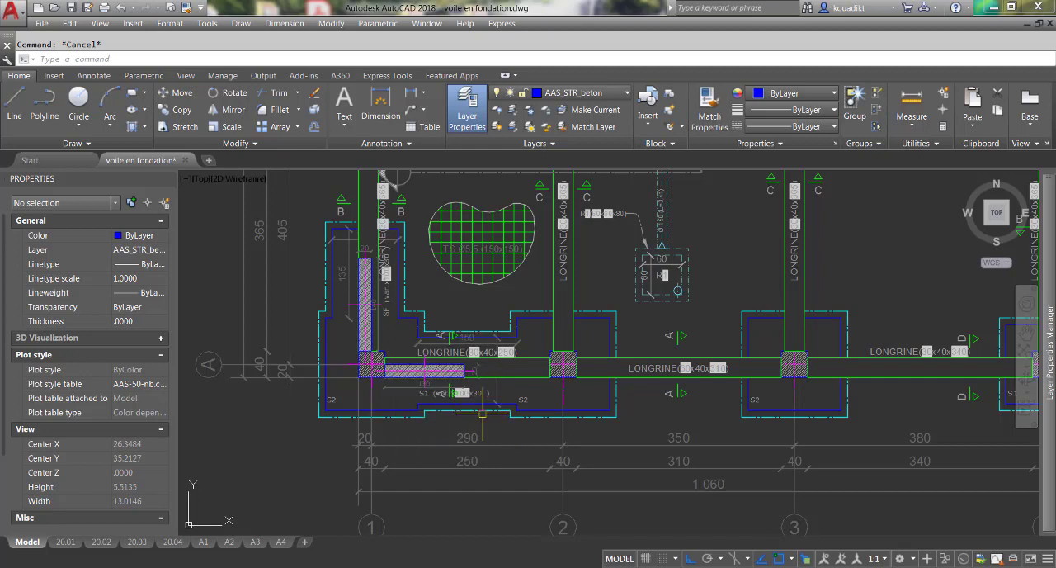
{"action": "scroll", "coordinate": [482, 413], "scroll_direction": "up", "scroll_amount": 2}
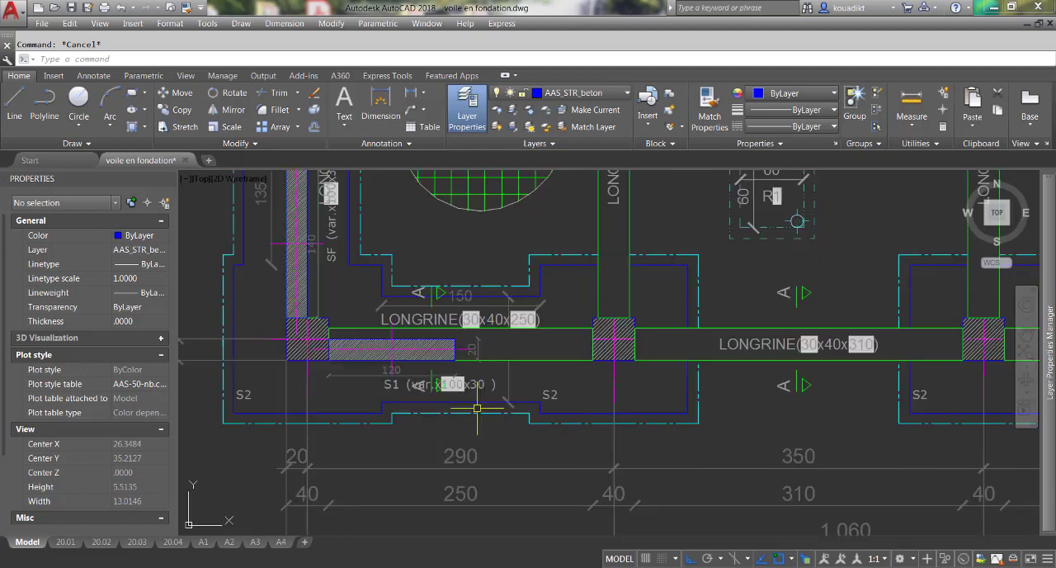
{"action": "left_click", "coordinate": [479, 409]}
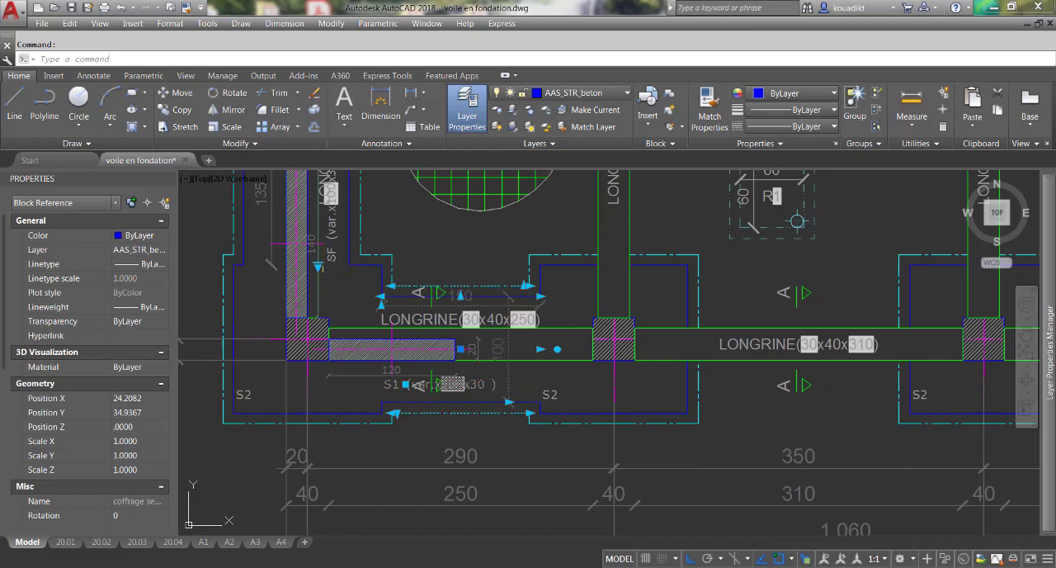
{"action": "left_click", "coordinate": [318, 267]}
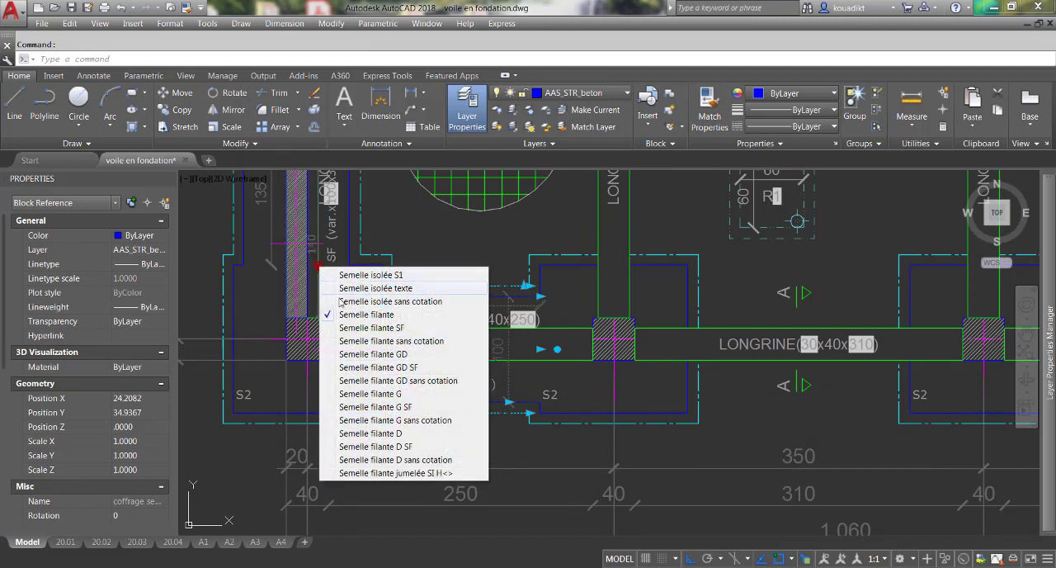
{"action": "left_click", "coordinate": [355, 341]}
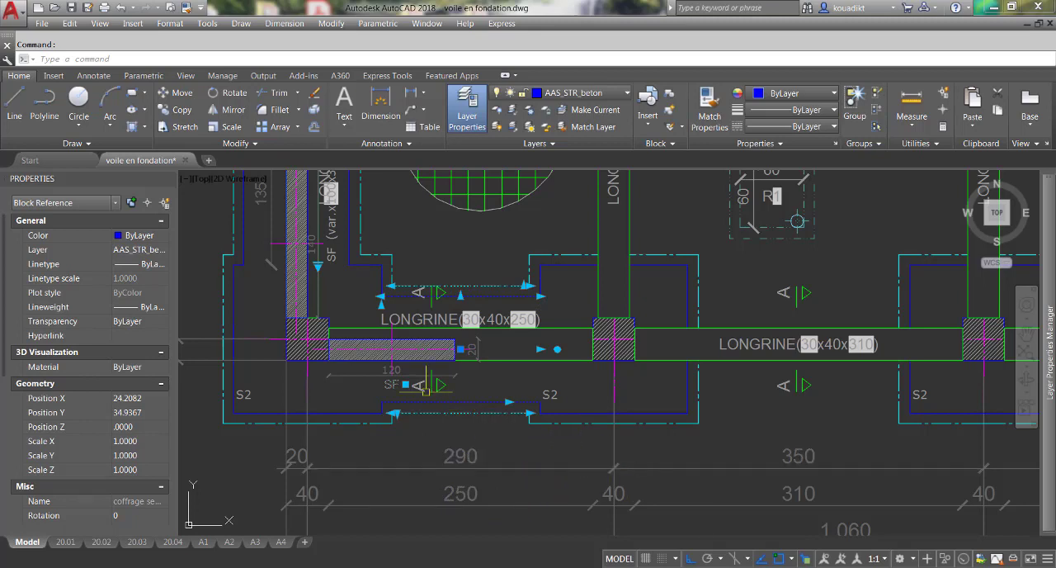
{"action": "scroll", "coordinate": [452, 380], "scroll_direction": "up", "scroll_amount": 1}
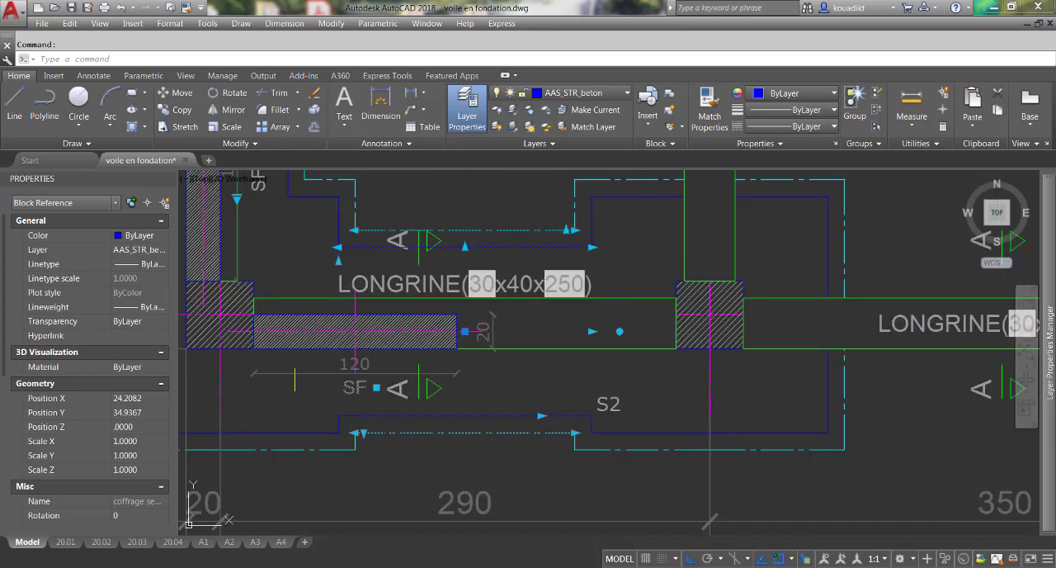
{"action": "scroll", "coordinate": [499, 307], "scroll_direction": "down", "scroll_amount": 1}
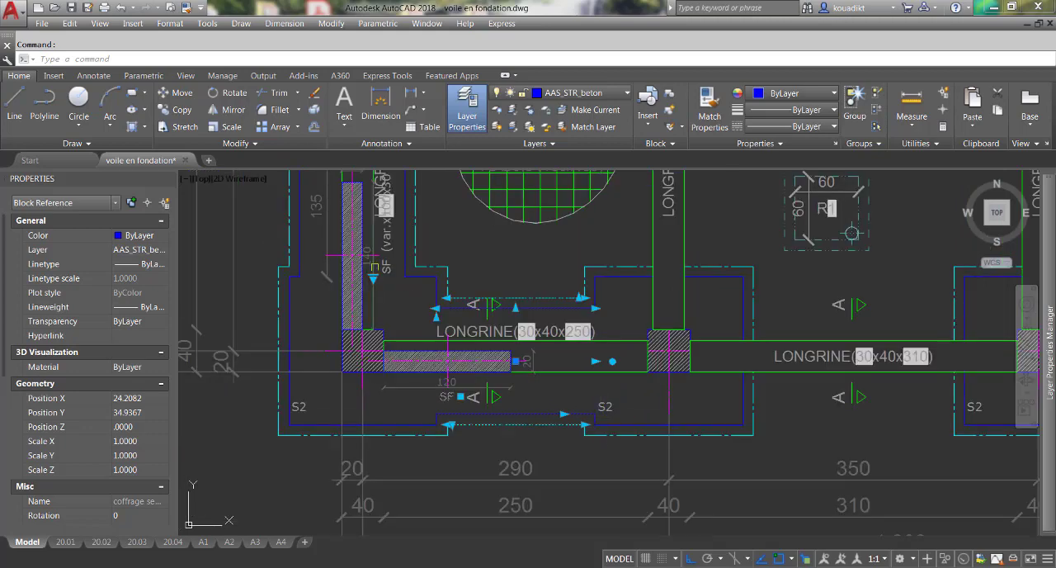
{"action": "scroll", "coordinate": [390, 306], "scroll_direction": "up", "scroll_amount": 1}
{"action": "scroll", "coordinate": [414, 339], "scroll_direction": "down", "scroll_amount": 1}
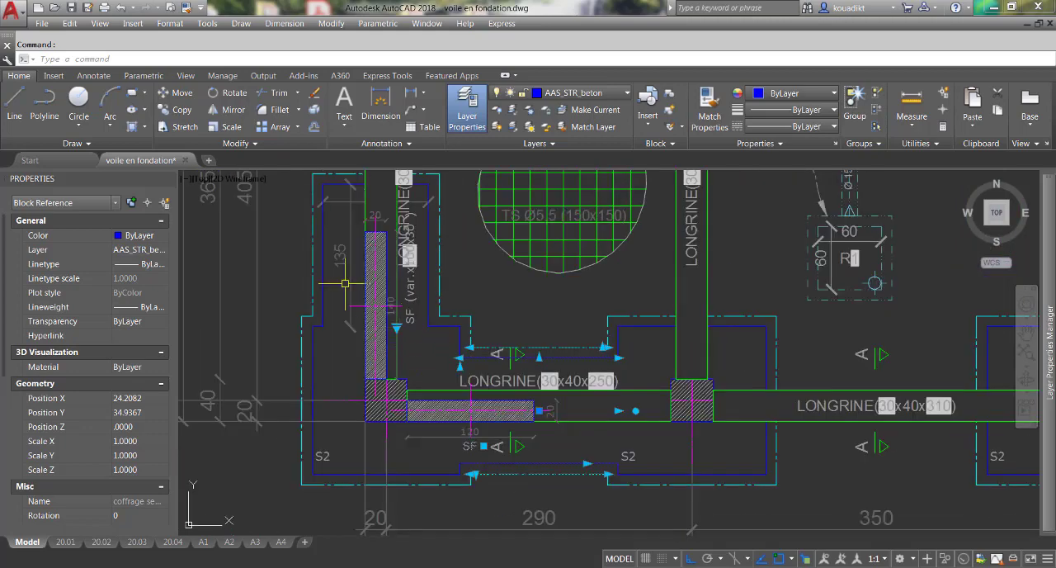
{"action": "scroll", "coordinate": [343, 284], "scroll_direction": "up", "scroll_amount": 1}
{"action": "scroll", "coordinate": [361, 363], "scroll_direction": "down", "scroll_amount": 1}
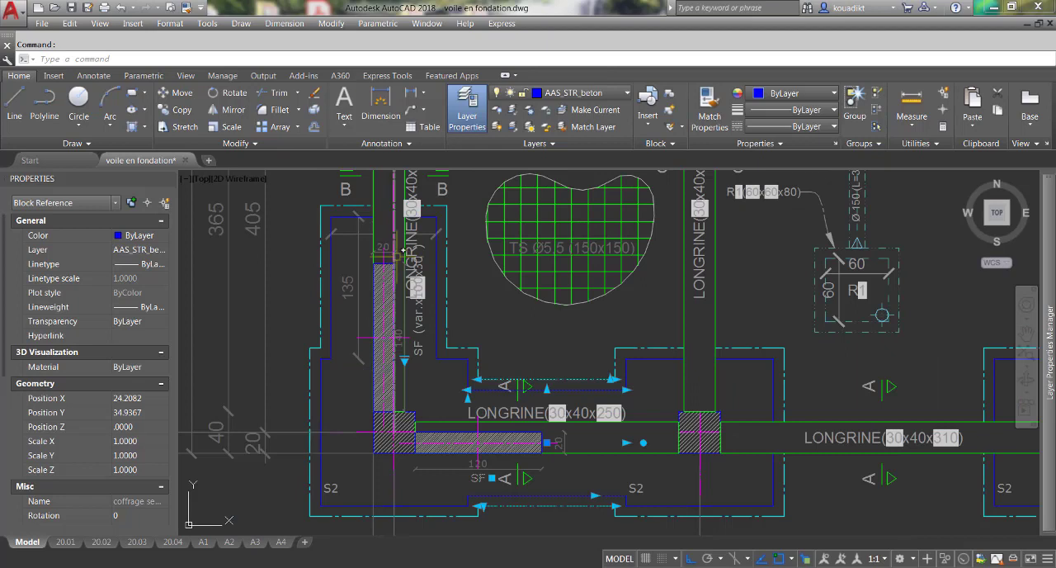
{"action": "key", "text": "Escape"}
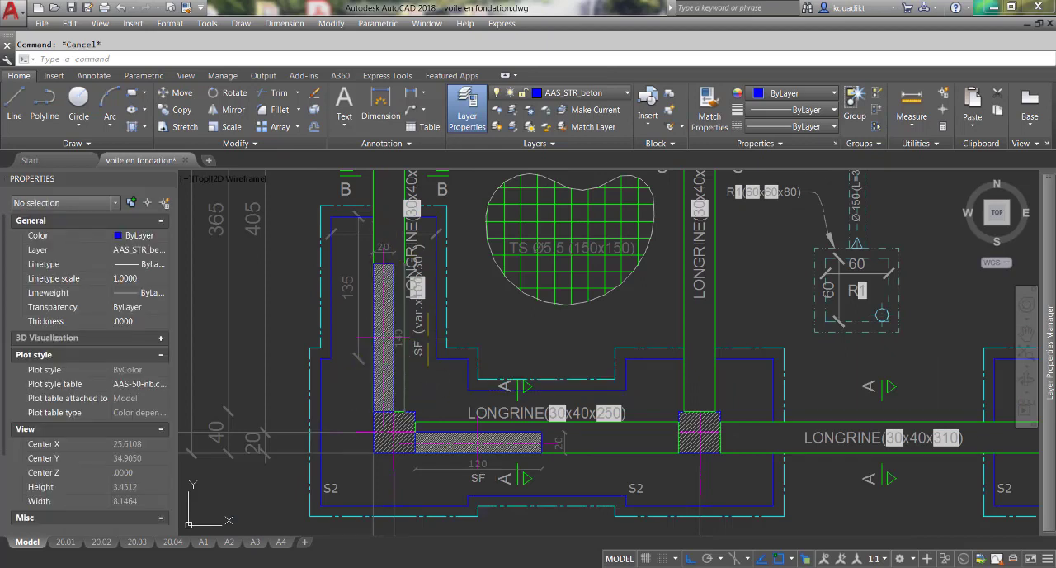
Switch the vertical SF strip footing above A-1 to "Semelle filante D sans cotation".
{"action": "left_click", "coordinate": [430, 331]}
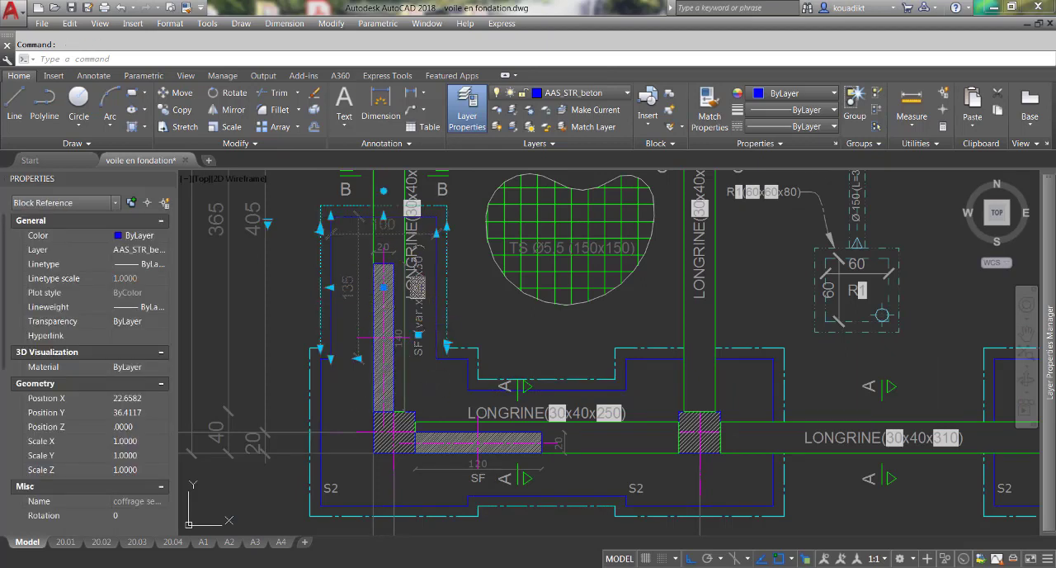
{"action": "left_click", "coordinate": [268, 222]}
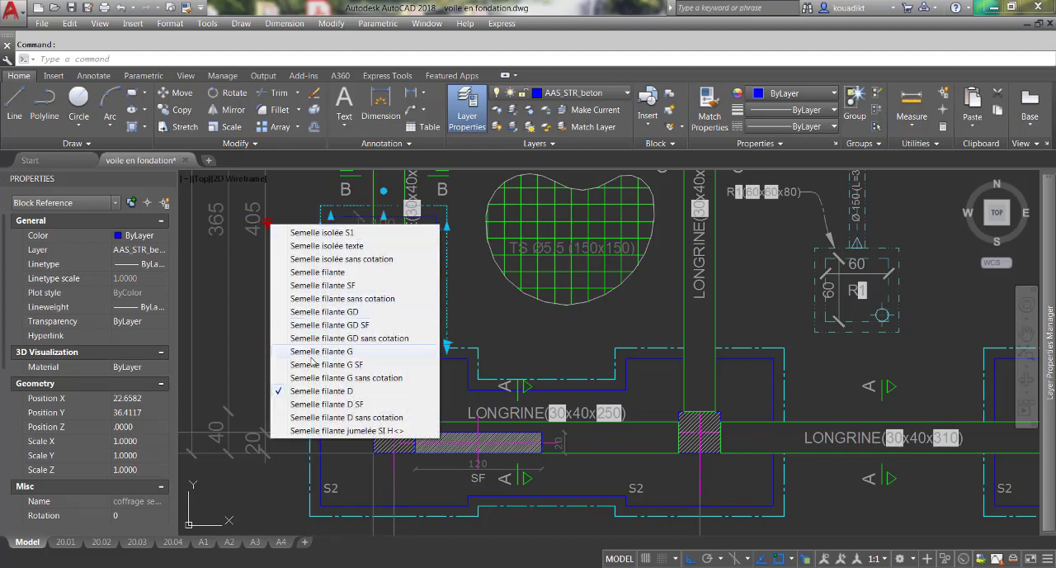
{"action": "left_click", "coordinate": [325, 420]}
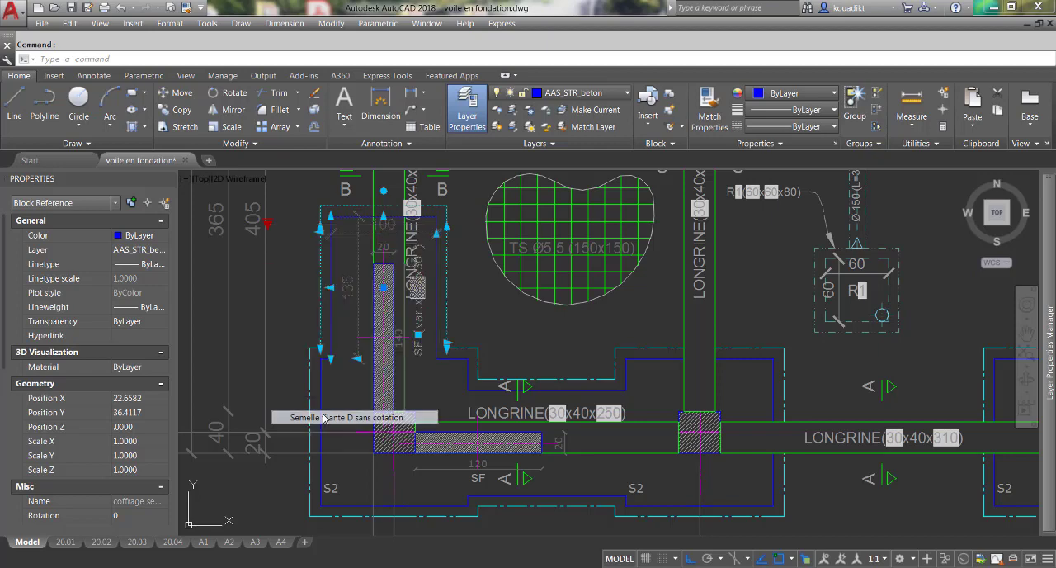
Move the length dimension of the vertical wall above A-1 to the wall's outer side, away from the SF label, and deselect the wall.
{"action": "key", "text": "Escape"}
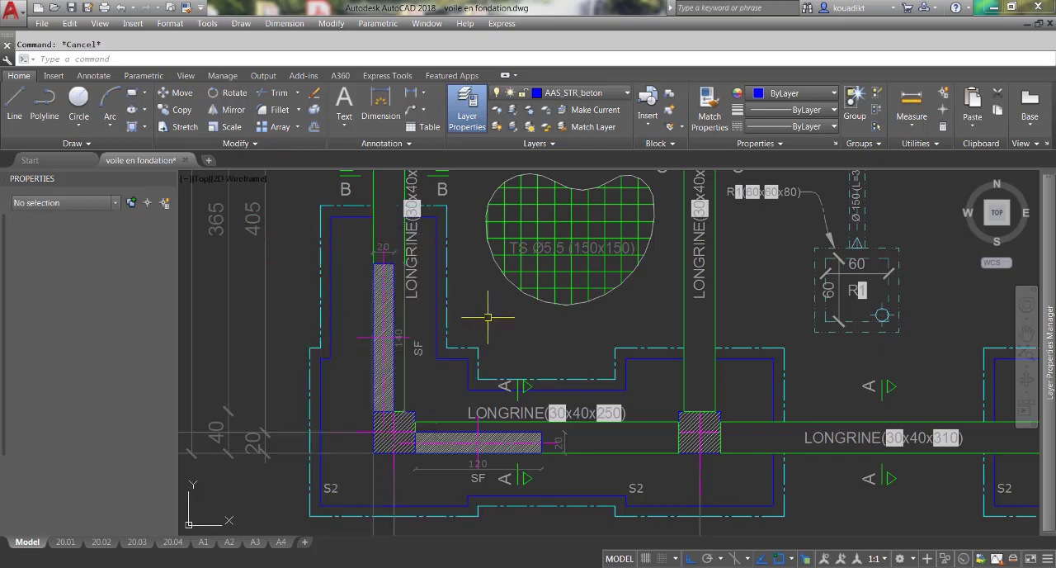
{"action": "scroll", "coordinate": [396, 351], "scroll_direction": "up", "scroll_amount": 4}
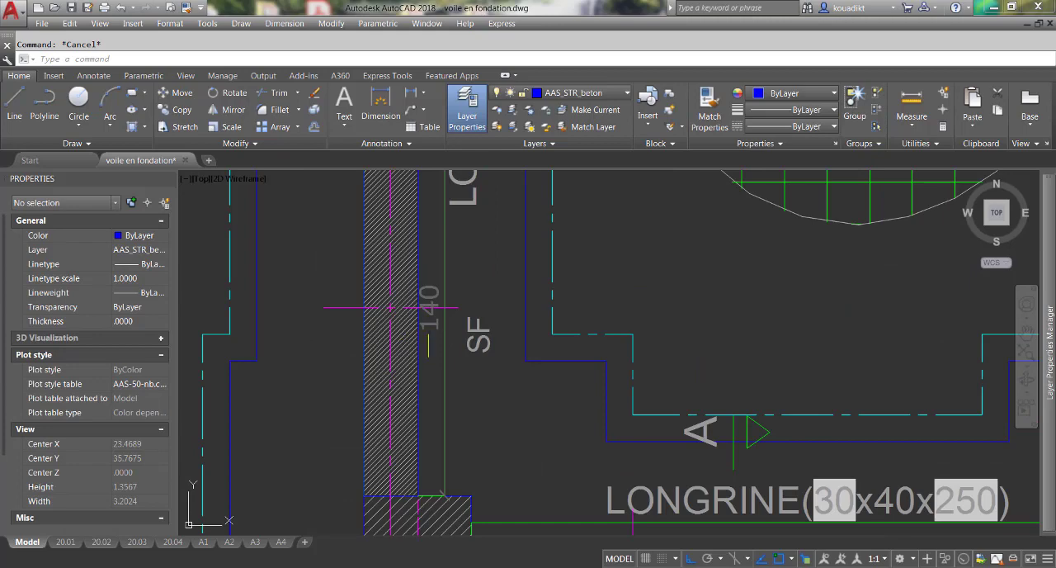
{"action": "left_click", "coordinate": [424, 324]}
{"action": "scroll", "coordinate": [471, 347], "scroll_direction": "down", "scroll_amount": 4}
{"action": "scroll", "coordinate": [471, 421], "scroll_direction": "up", "scroll_amount": 2}
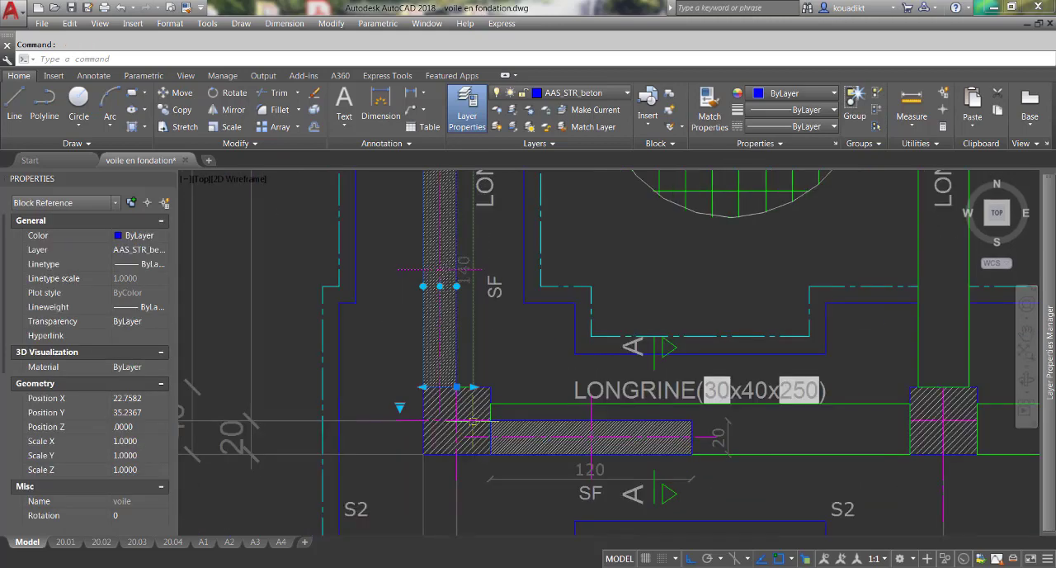
{"action": "scroll", "coordinate": [471, 421], "scroll_direction": "up", "scroll_amount": 2}
{"action": "left_click", "coordinate": [473, 367]}
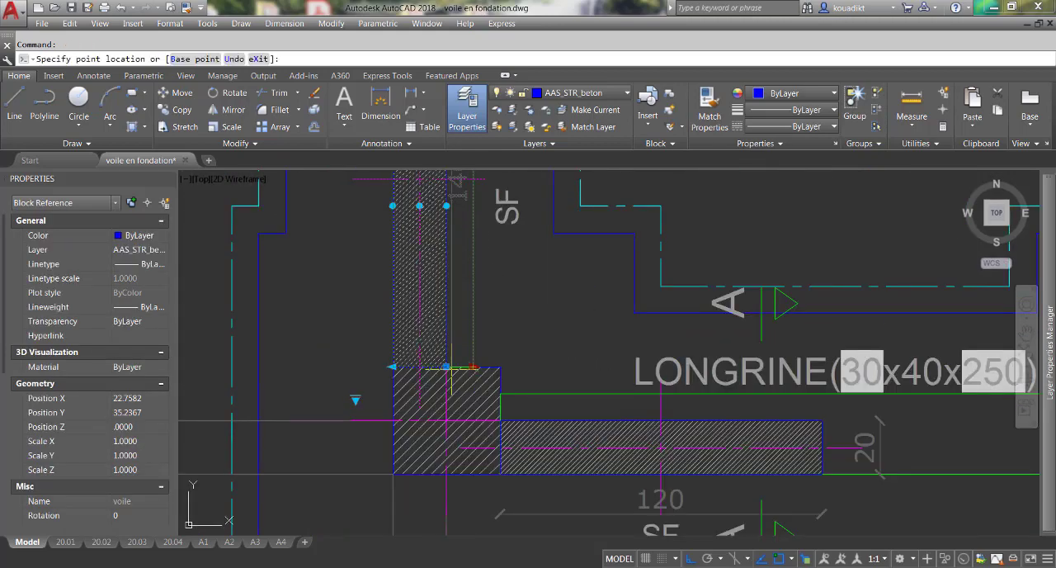
{"action": "left_click", "coordinate": [352, 366]}
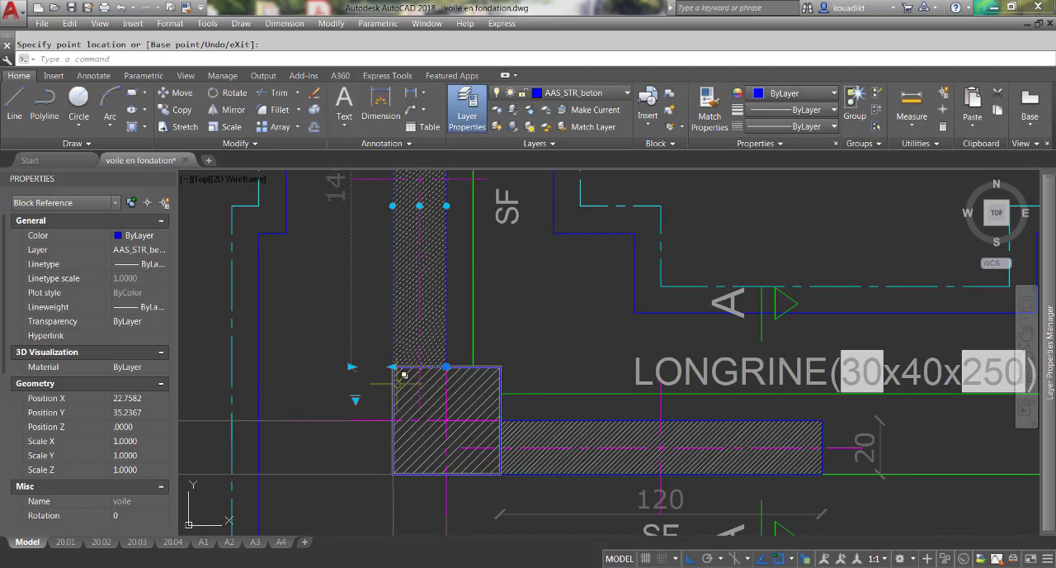
{"action": "scroll", "coordinate": [403, 375], "scroll_direction": "down", "scroll_amount": 6}
{"action": "key", "text": "Escape"}
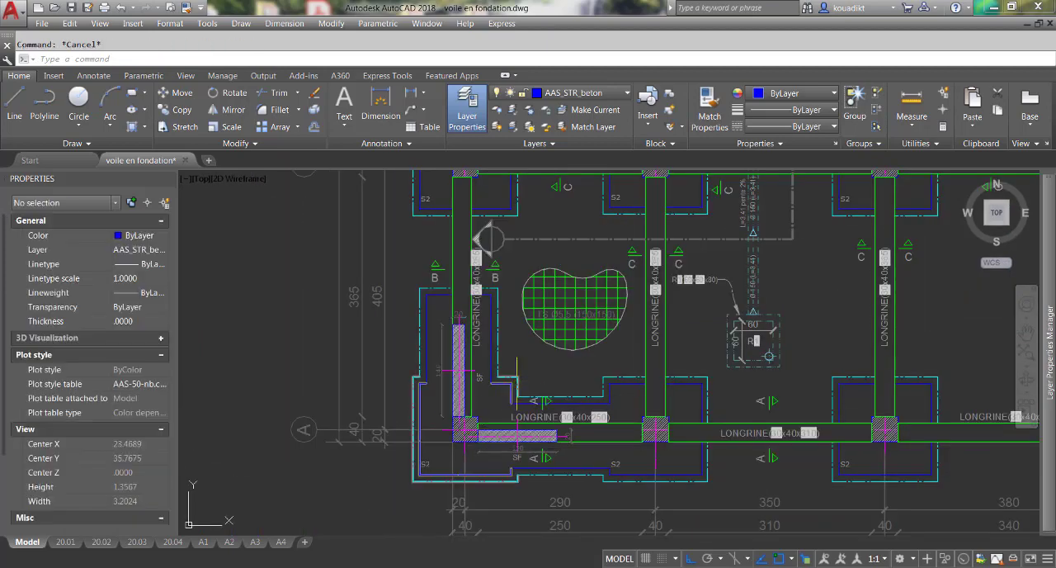
Examine the COUPE DD detail beside the longrine plan, checking how its wall and longrine relate to the new shear walls around A-1.
{"action": "scroll", "coordinate": [516, 384], "scroll_direction": "up", "scroll_amount": 2}
{"action": "scroll", "coordinate": [342, 263], "scroll_direction": "down", "scroll_amount": 2}
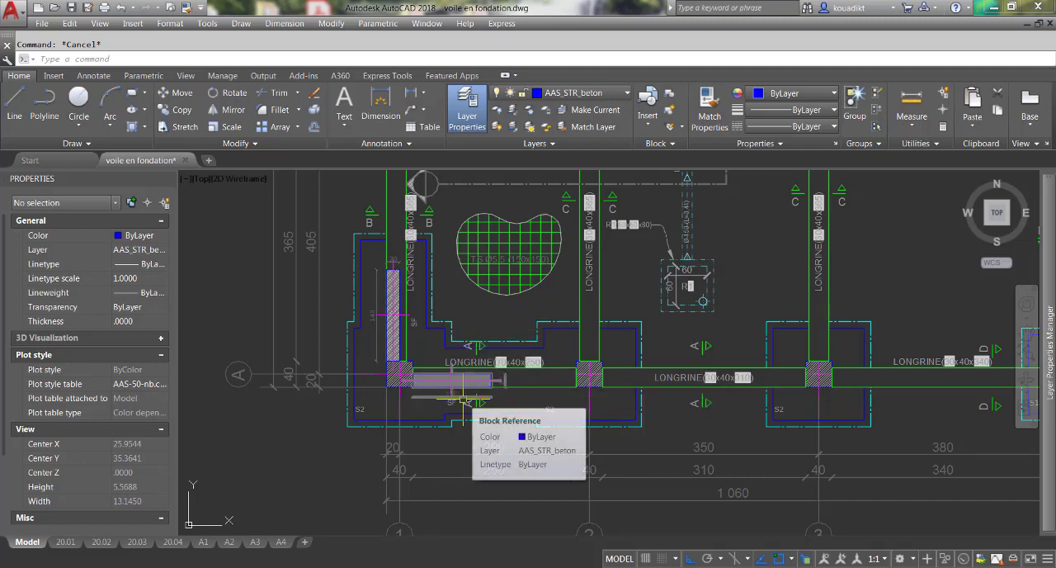
{"action": "scroll", "coordinate": [441, 369], "scroll_direction": "down", "scroll_amount": 5}
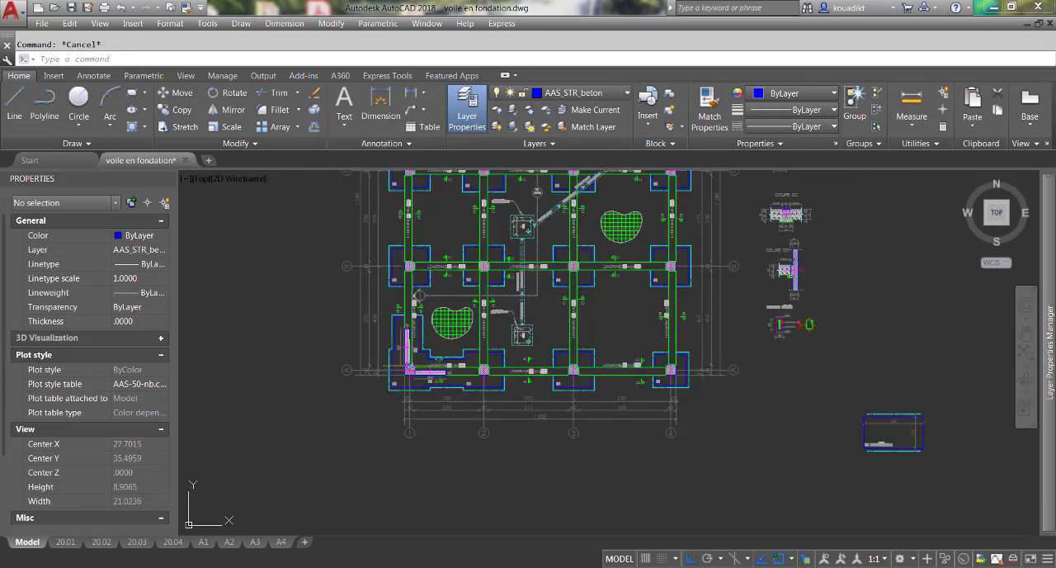
{"action": "scroll", "coordinate": [417, 352], "scroll_direction": "up", "scroll_amount": 3}
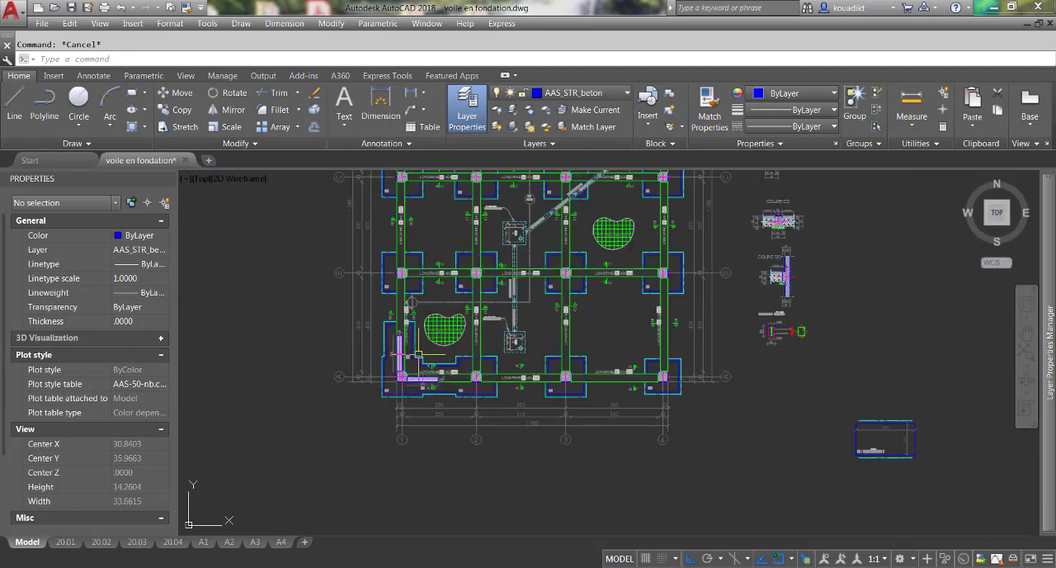
{"action": "scroll", "coordinate": [798, 244], "scroll_direction": "up", "scroll_amount": 6}
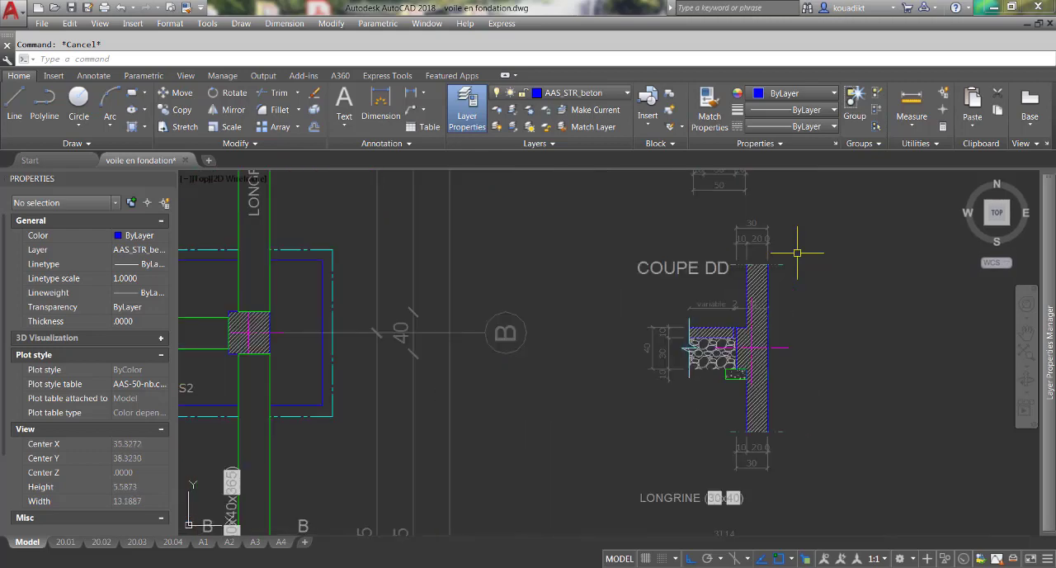
{"action": "scroll", "coordinate": [661, 361], "scroll_direction": "up", "scroll_amount": 2}
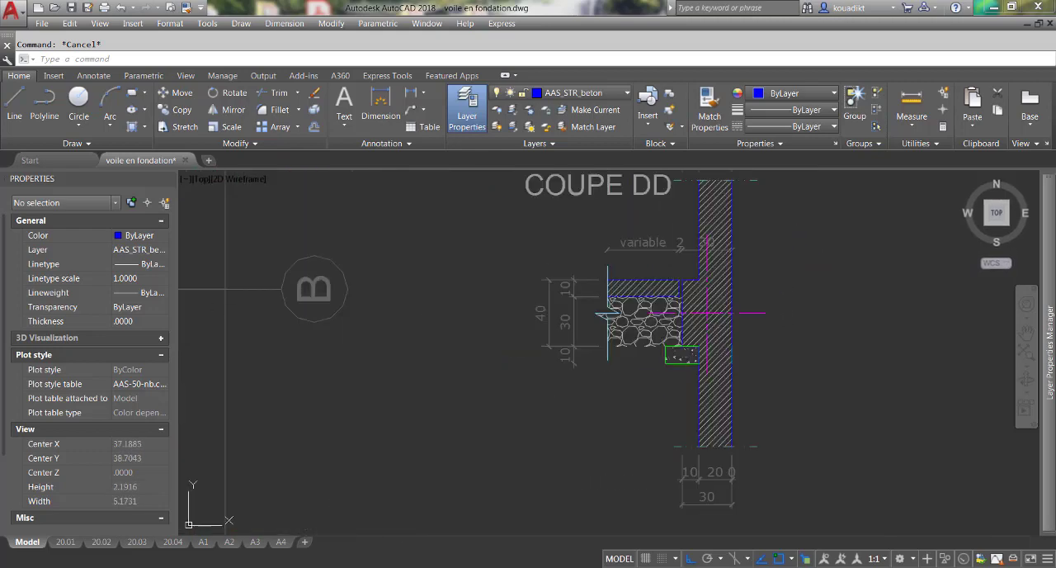
{"action": "scroll", "coordinate": [588, 382], "scroll_direction": "down", "scroll_amount": 2}
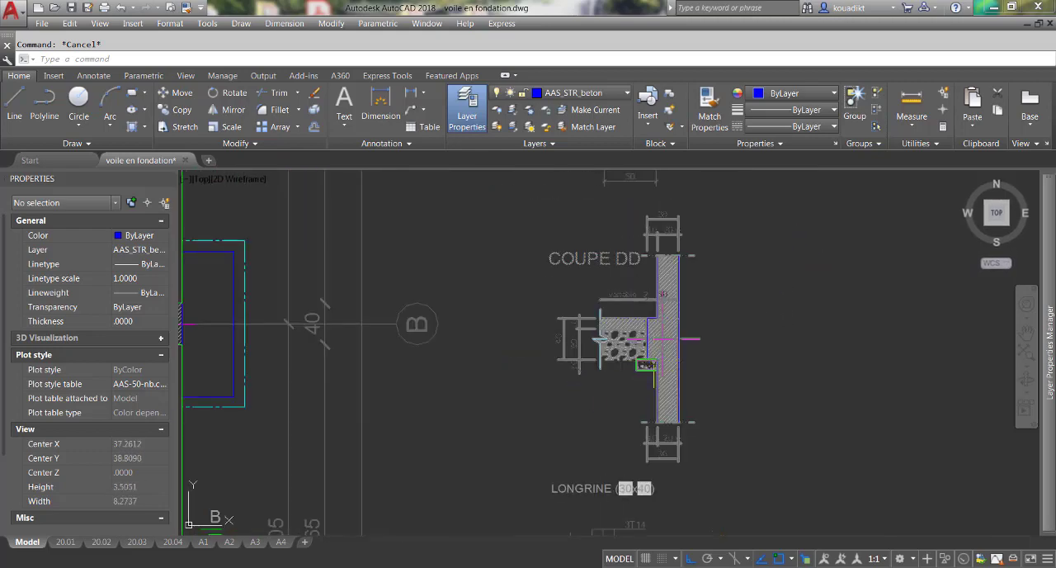
{"action": "scroll", "coordinate": [641, 366], "scroll_direction": "up", "scroll_amount": 2}
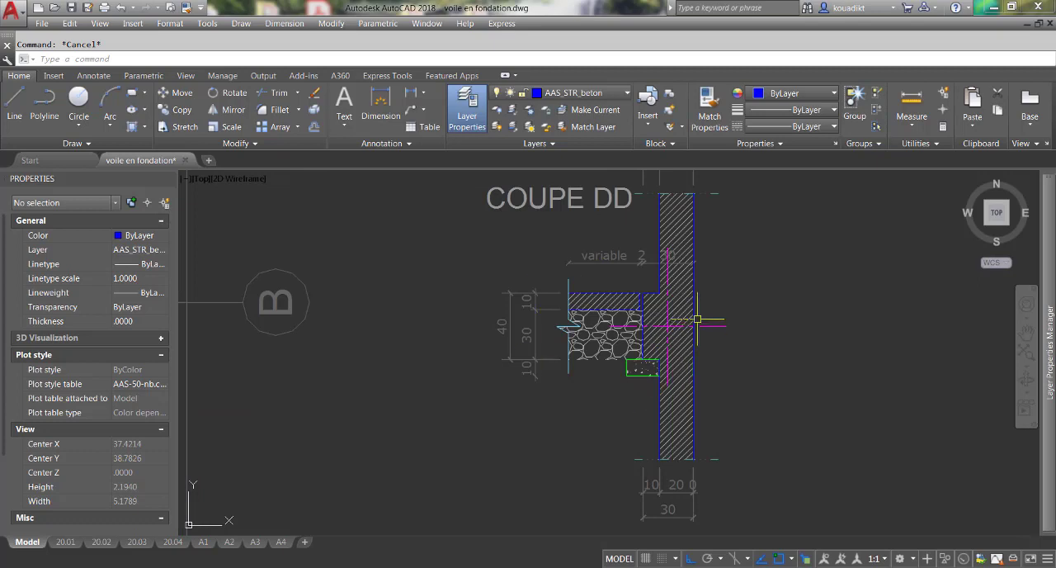
{"action": "left_click", "coordinate": [692, 318]}
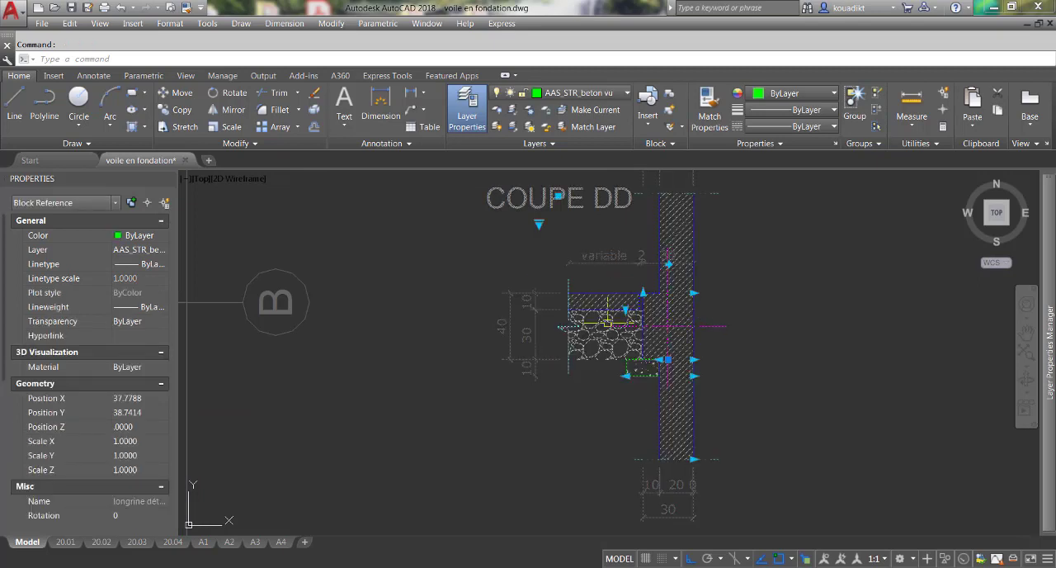
{"action": "scroll", "coordinate": [608, 323], "scroll_direction": "down", "scroll_amount": 2}
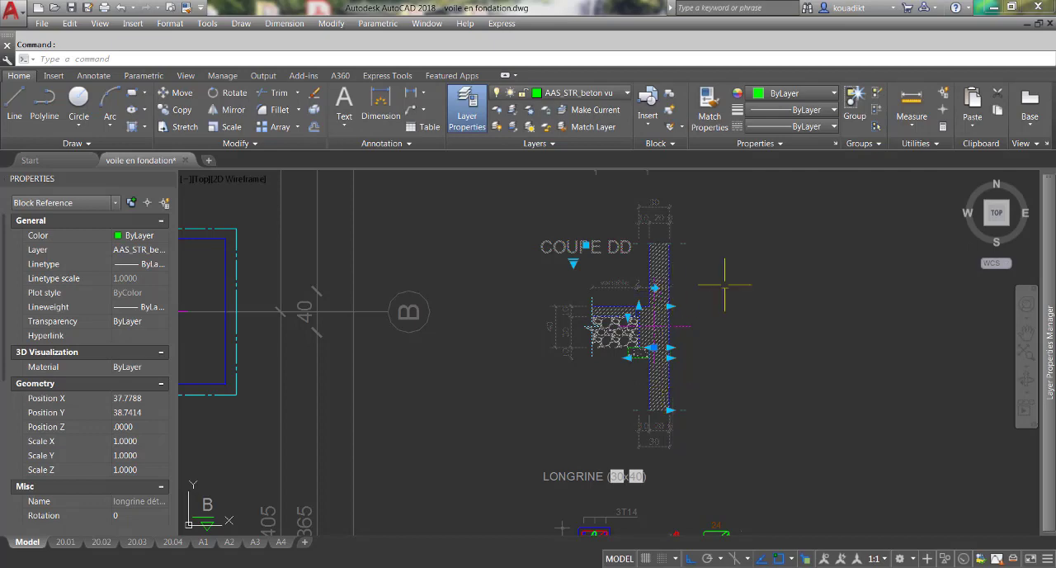
{"action": "scroll", "coordinate": [792, 276], "scroll_direction": "down", "scroll_amount": 3}
{"action": "key", "text": "Escape"}
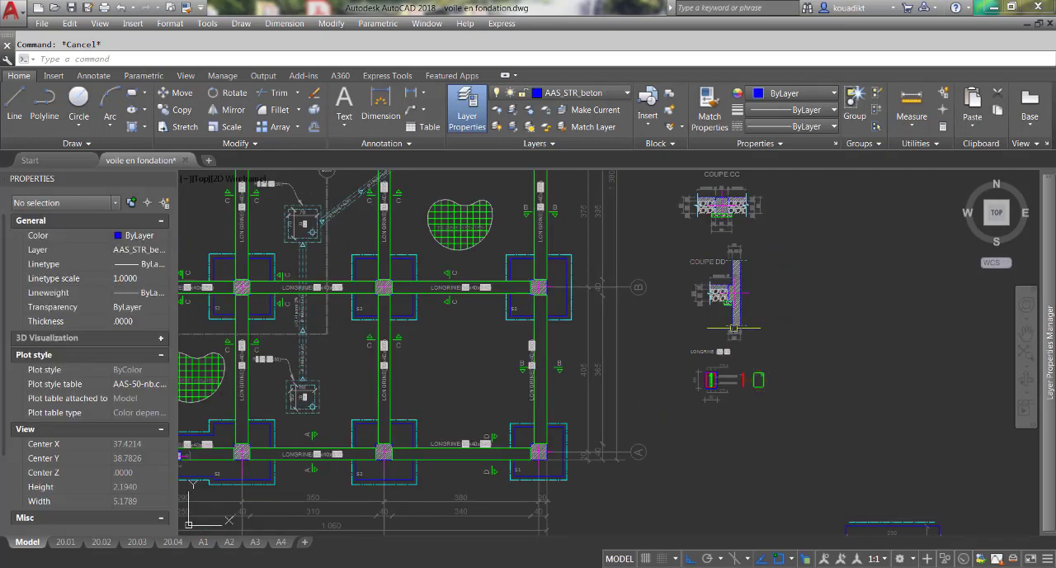
{"action": "scroll", "coordinate": [752, 311], "scroll_direction": "down", "scroll_amount": 3}
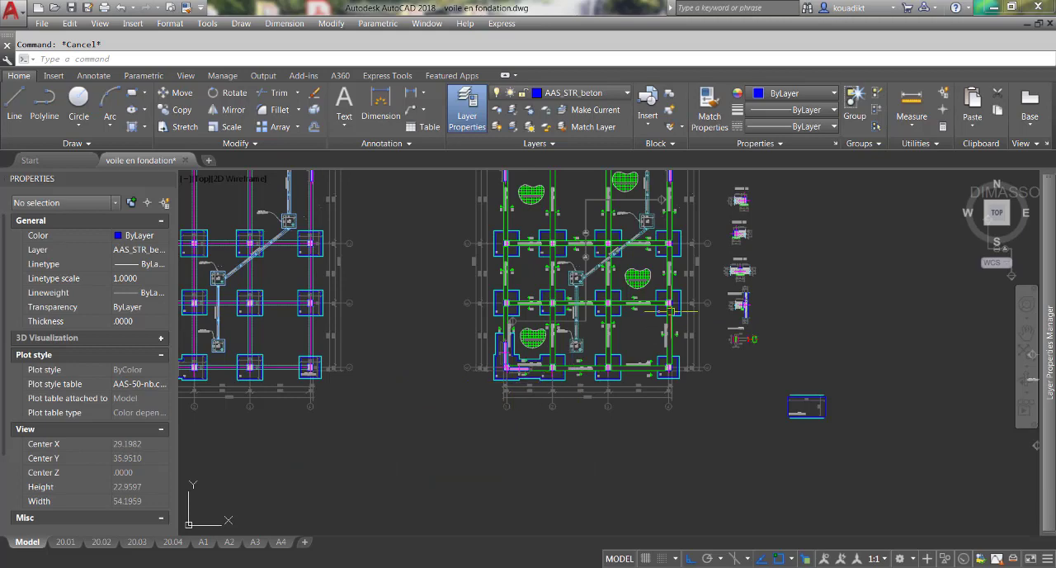
{"action": "scroll", "coordinate": [747, 305], "scroll_direction": "up", "scroll_amount": 4}
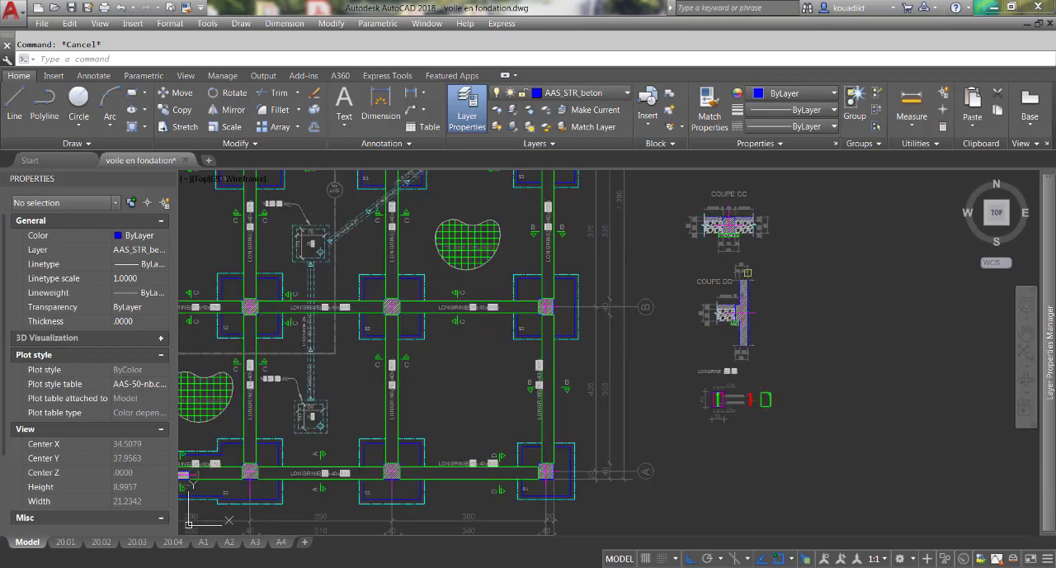
Change both attribute values of the section mark across the horizontal wall between A-1 and A-2 to D.
{"action": "scroll", "coordinate": [670, 354], "scroll_direction": "down", "scroll_amount": 4}
{"action": "scroll", "coordinate": [422, 423], "scroll_direction": "up", "scroll_amount": 8}
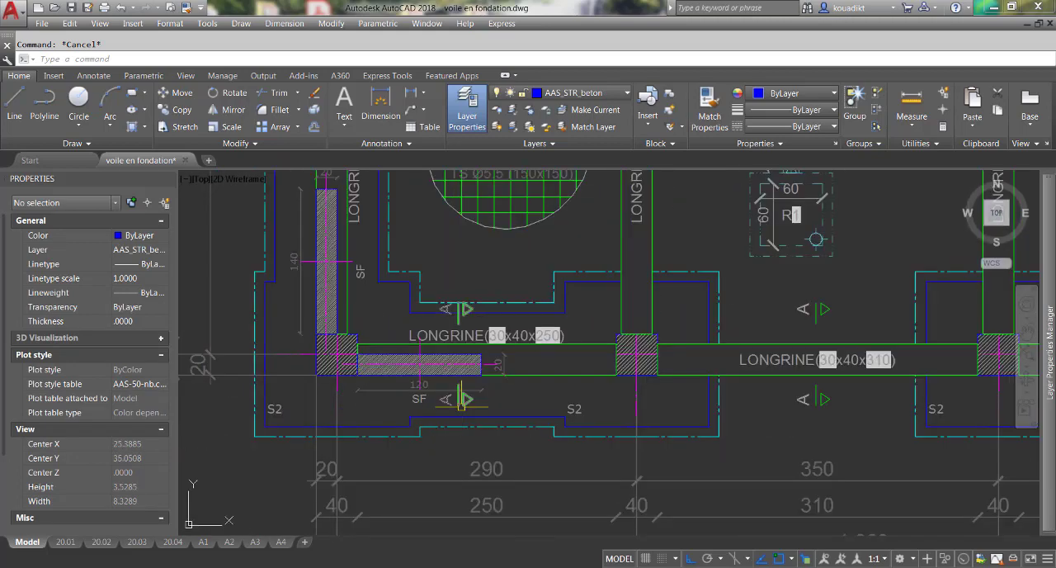
{"action": "left_click", "coordinate": [449, 404]}
{"action": "double_click", "coordinate": [444, 401]}
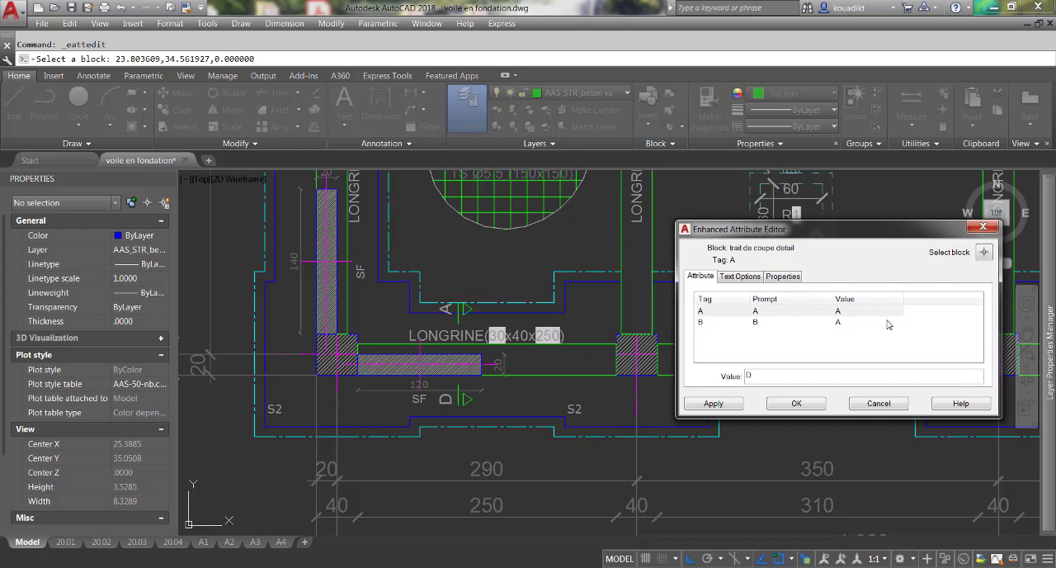
{"action": "left_click", "coordinate": [838, 324]}
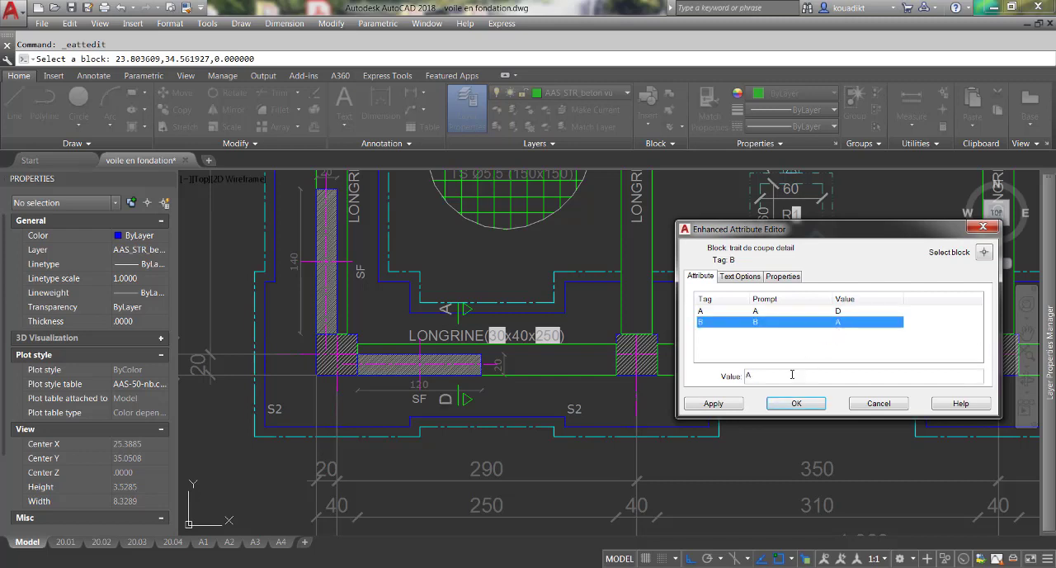
{"action": "left_click", "coordinate": [750, 376]}
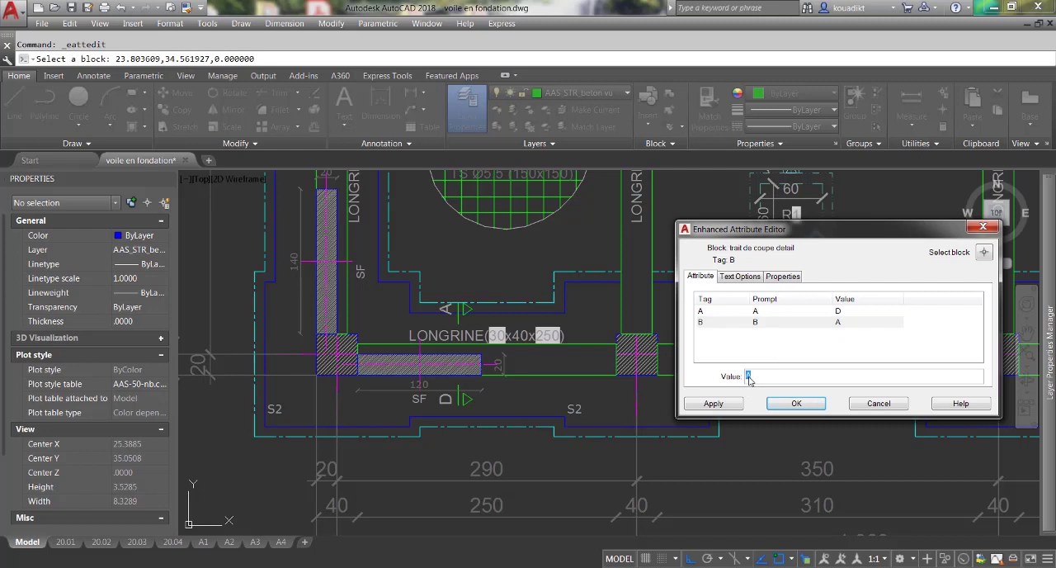
{"action": "left_click", "coordinate": [788, 402]}
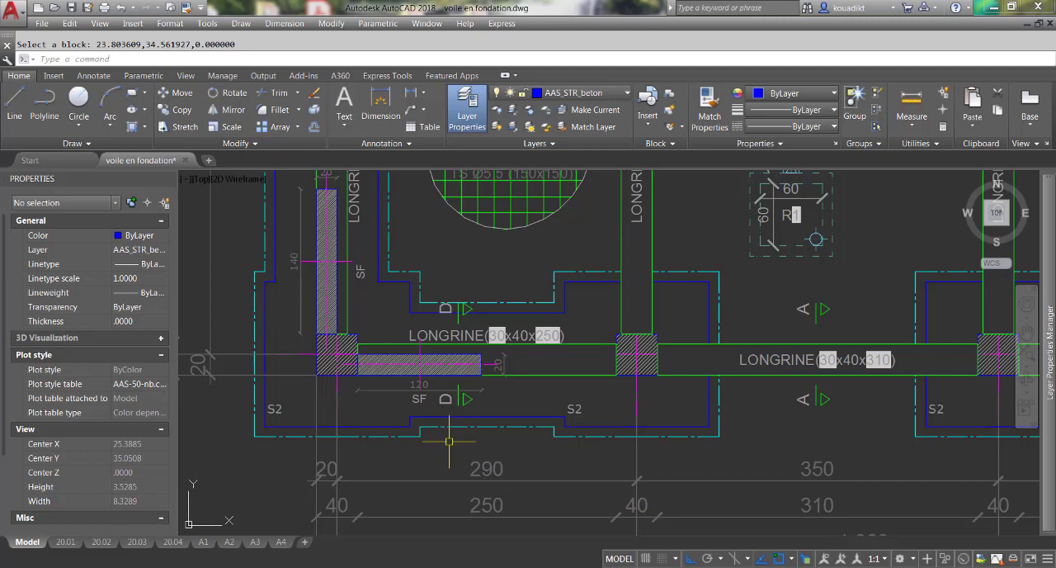
{"action": "scroll", "coordinate": [452, 430], "scroll_direction": "down", "scroll_amount": 2}
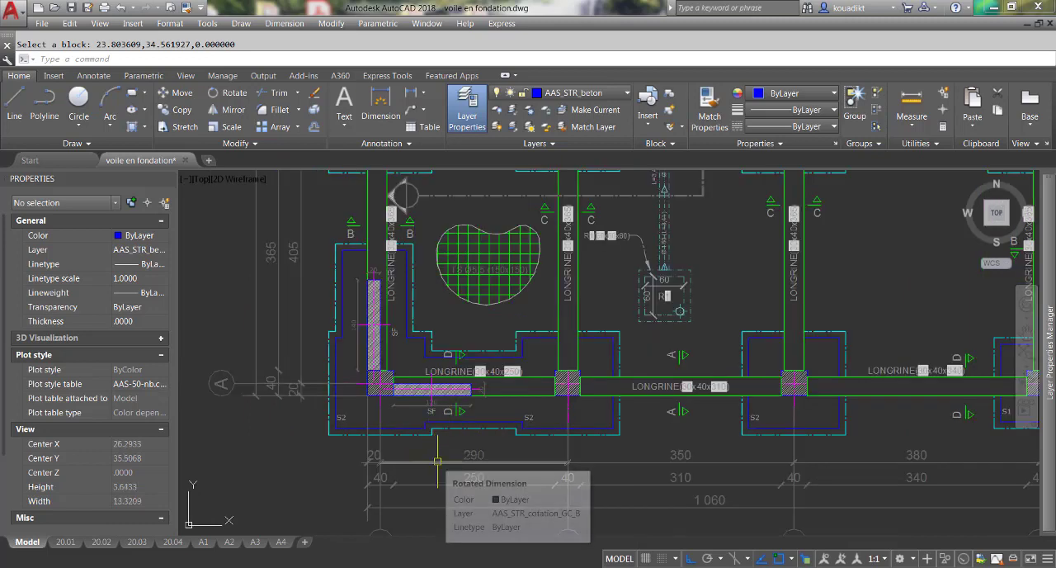
{"action": "scroll", "coordinate": [449, 394], "scroll_direction": "down", "scroll_amount": 2}
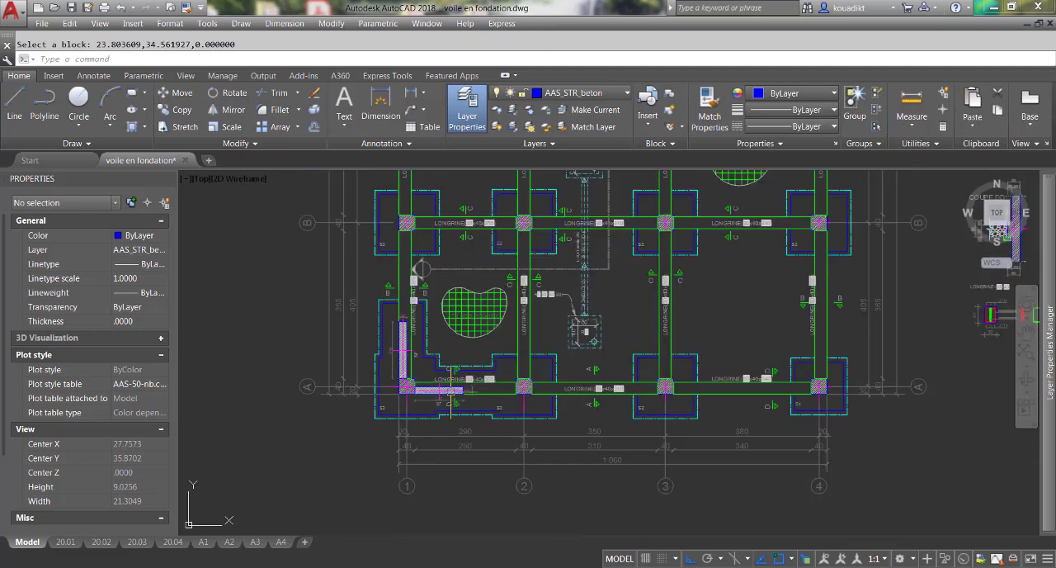
{"action": "scroll", "coordinate": [418, 372], "scroll_direction": "up", "scroll_amount": 2}
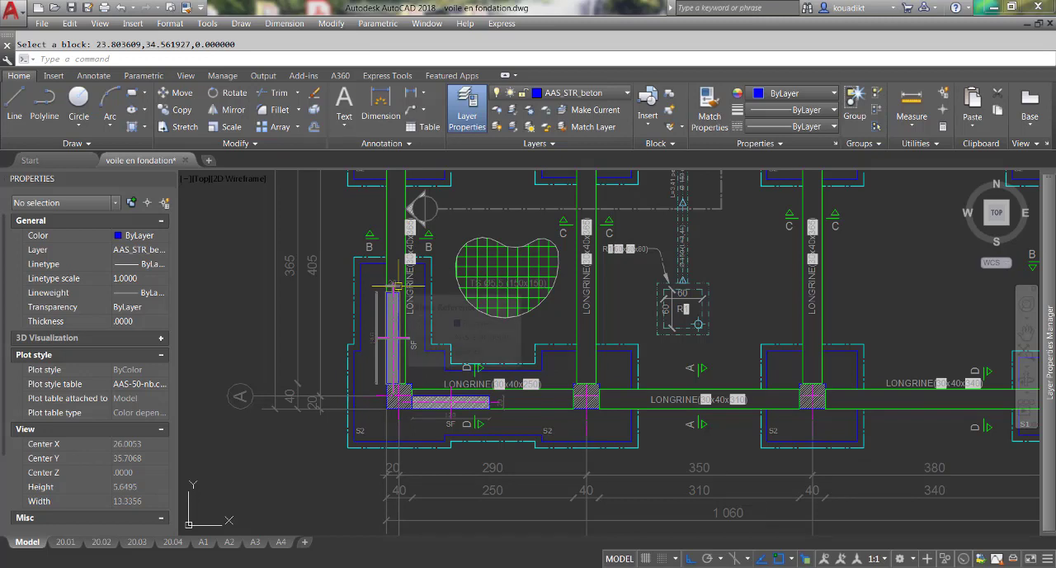
{"action": "scroll", "coordinate": [462, 305], "scroll_direction": "down", "scroll_amount": 6}
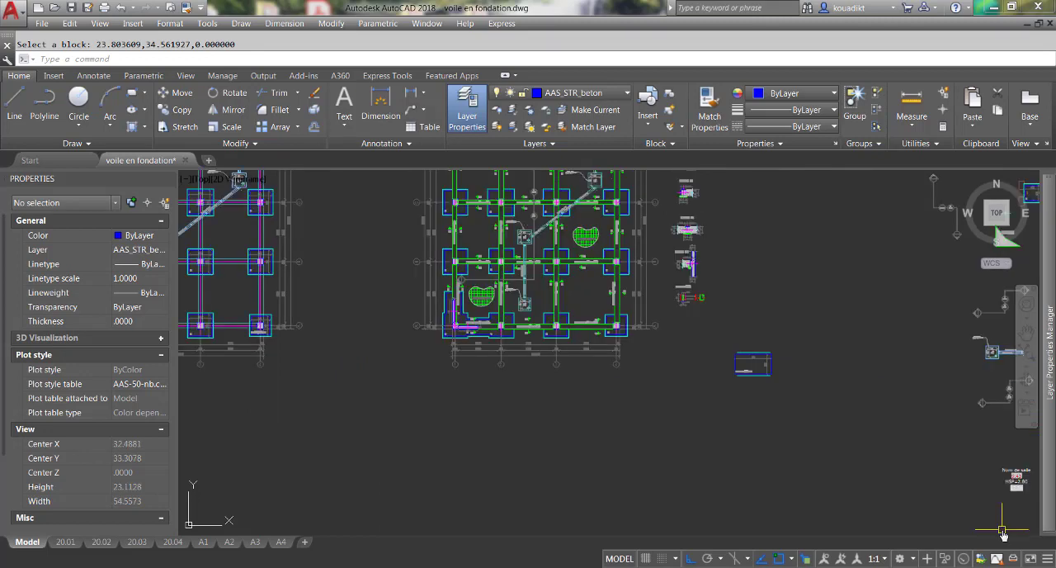